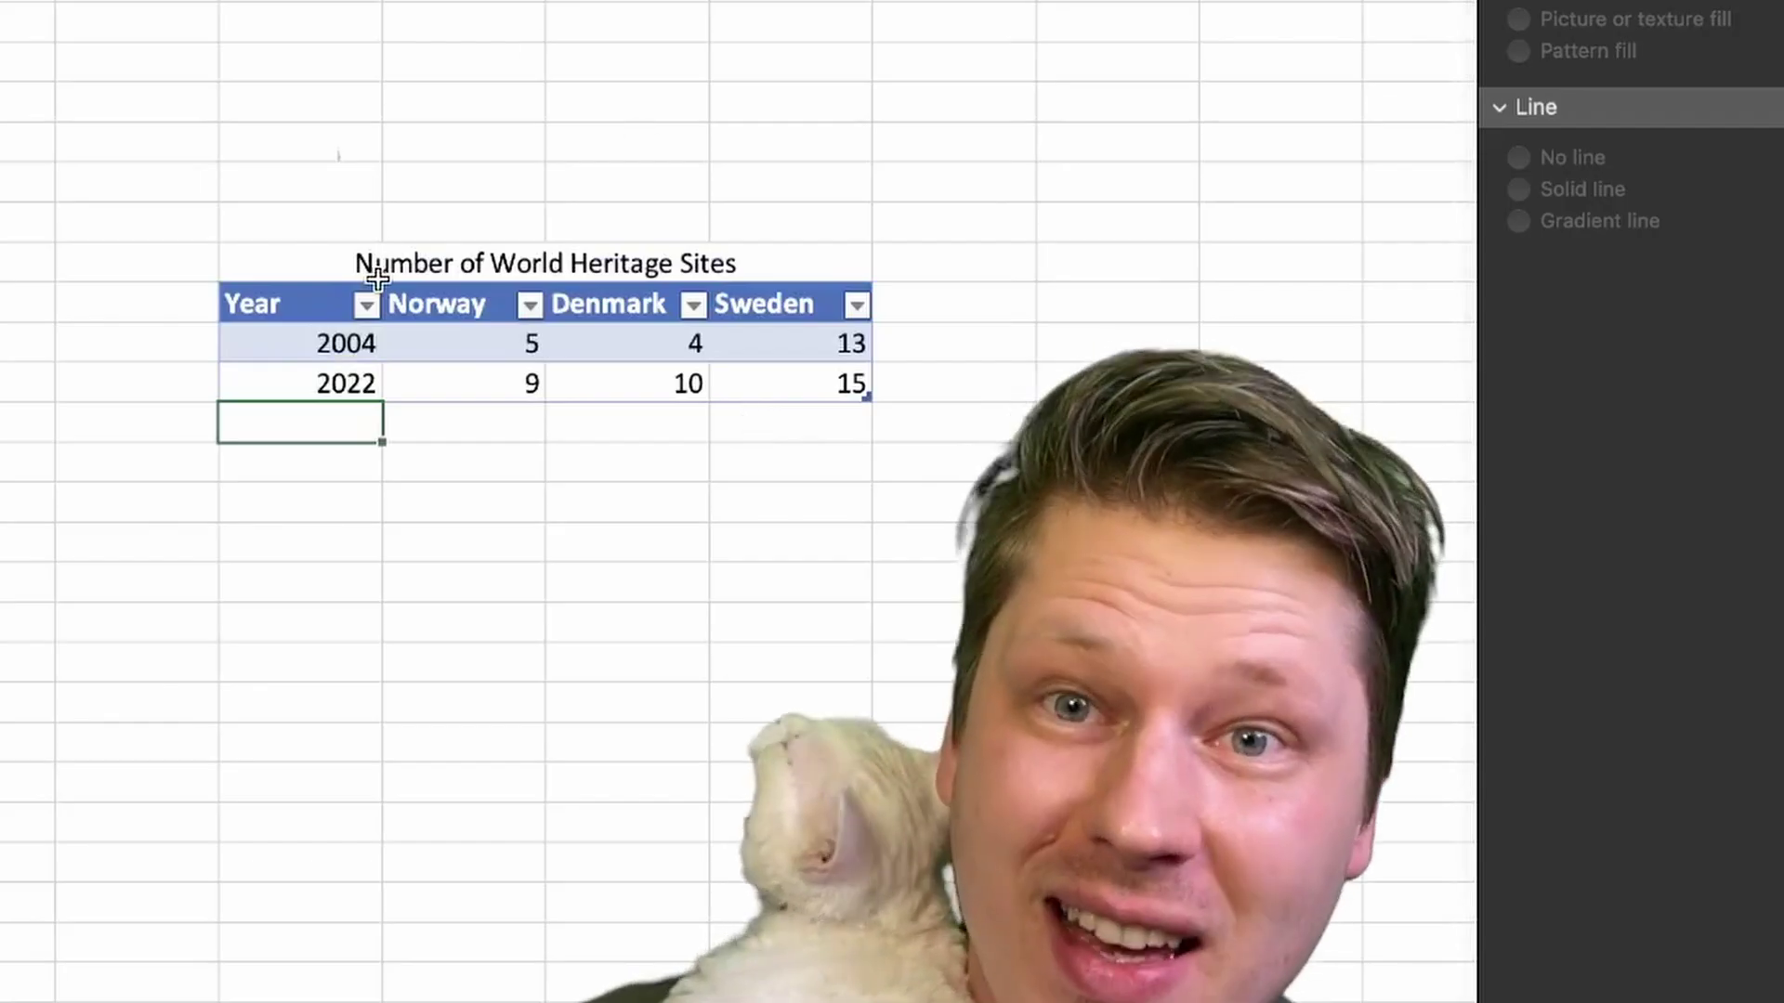
# Fill every cell of the blank worksheet with dark navy blue
pyautogui.hscroll(-5, 378, 277)
pyautogui.scroll(-3, 378, 277)
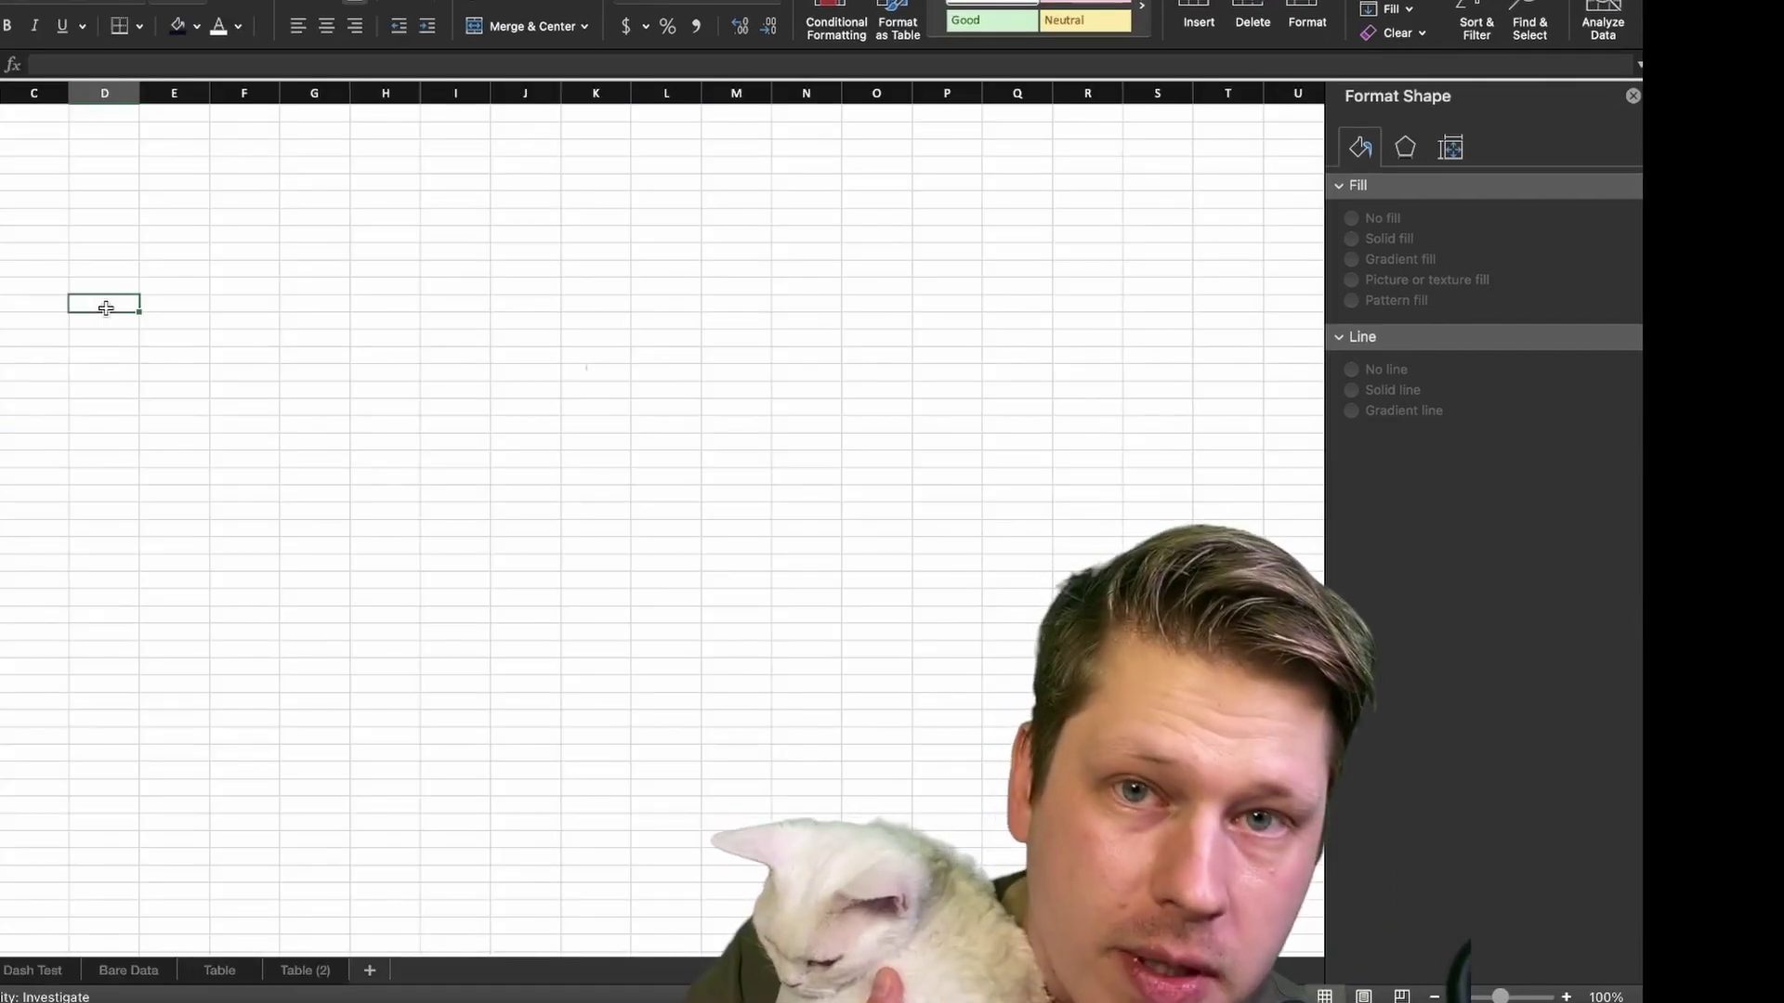
pyautogui.press('super+a')
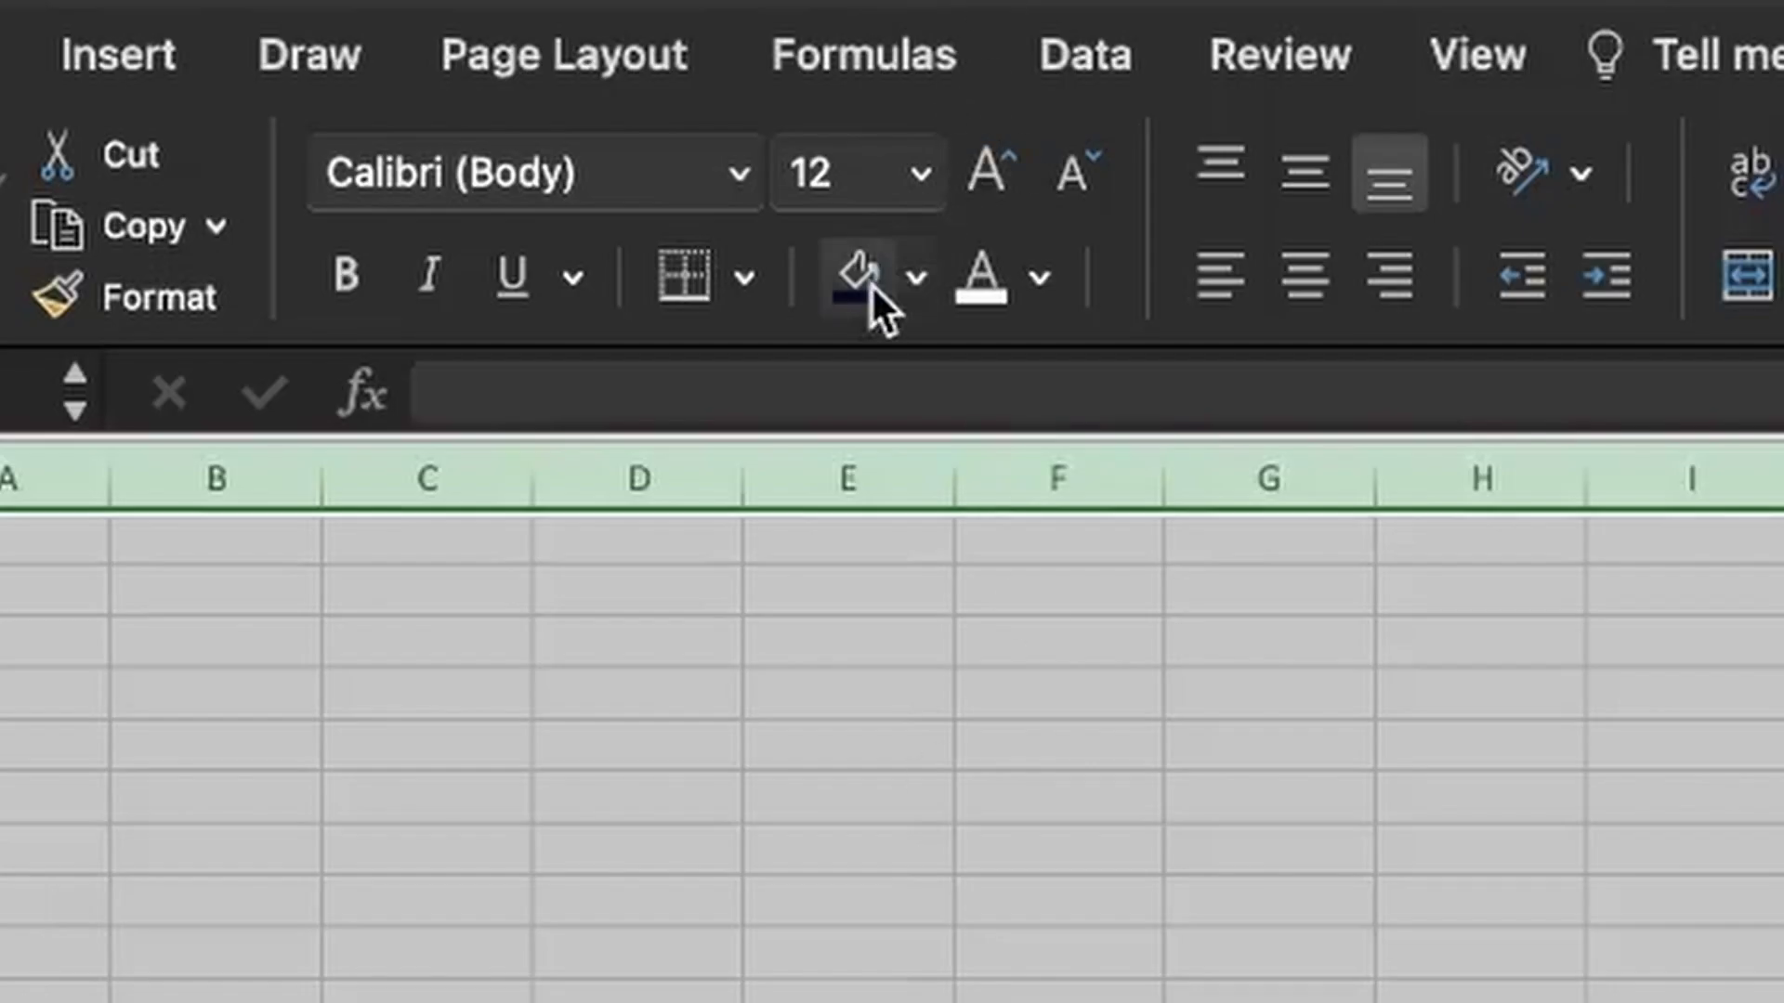
pyautogui.click(872, 282)
pyautogui.click(1378, 916)
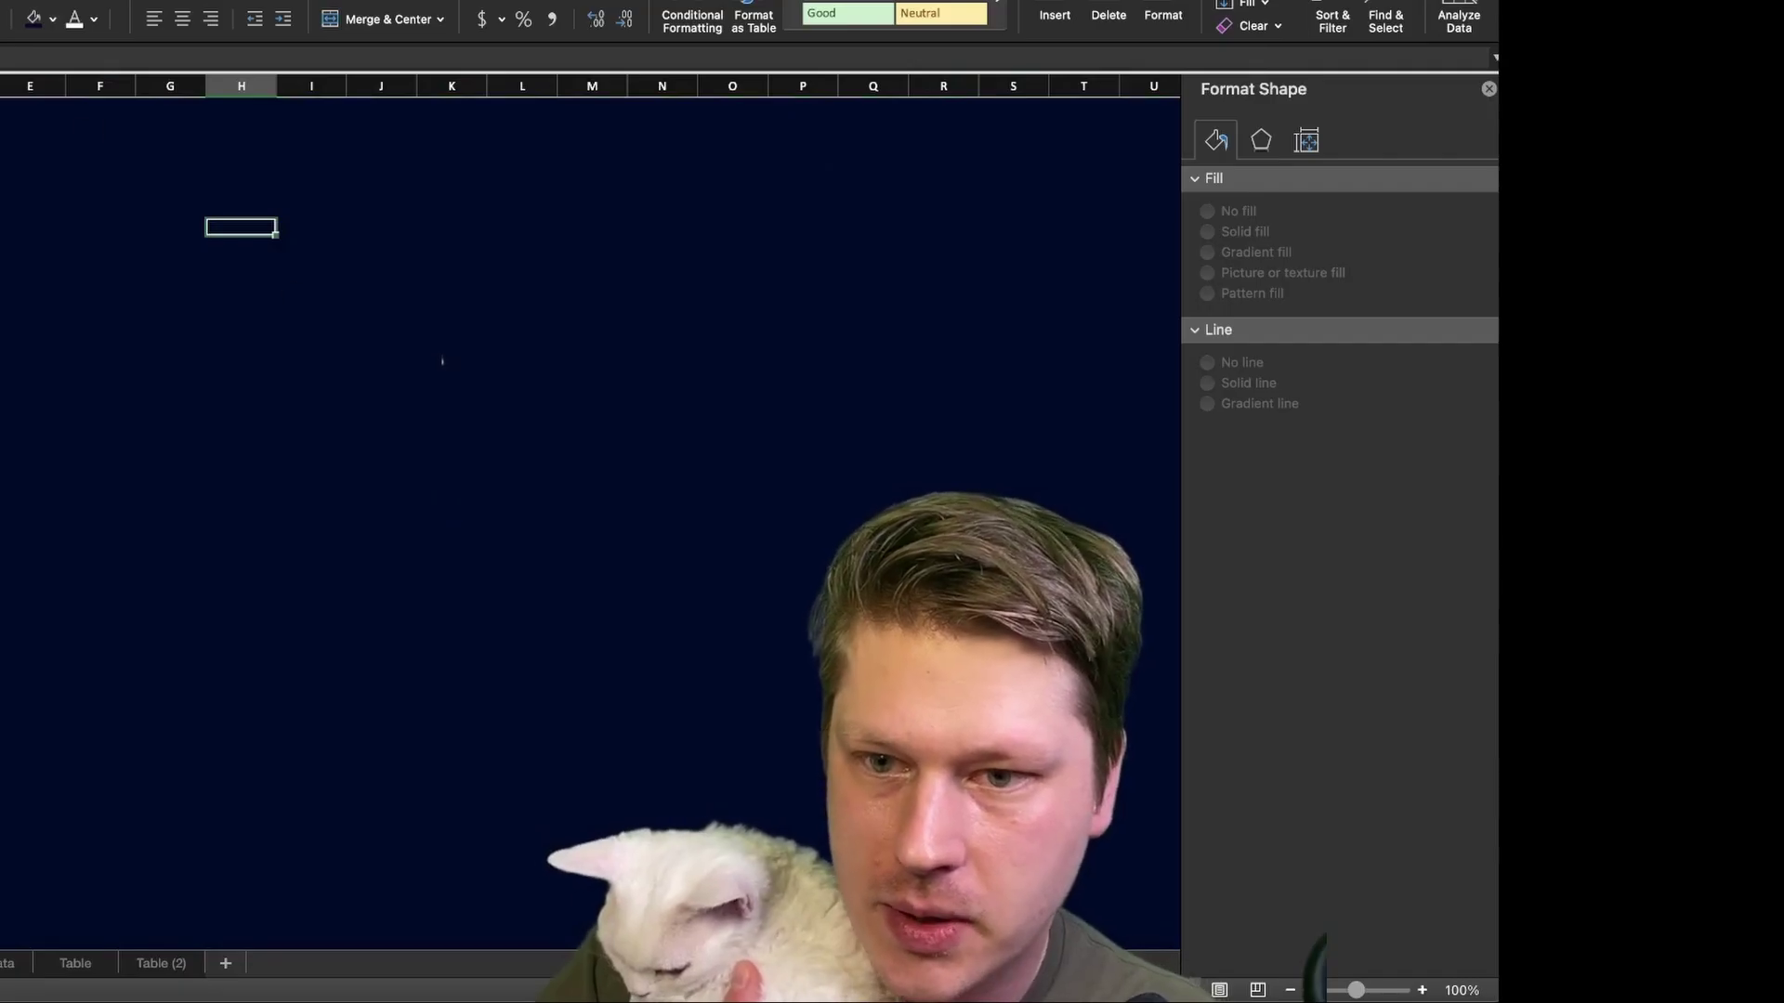
# Draw a rounded rectangle as the dashboard panel, starting at column H, and reduce its corner rounding
pyautogui.click(0, 0)
pyautogui.click(59, 21)
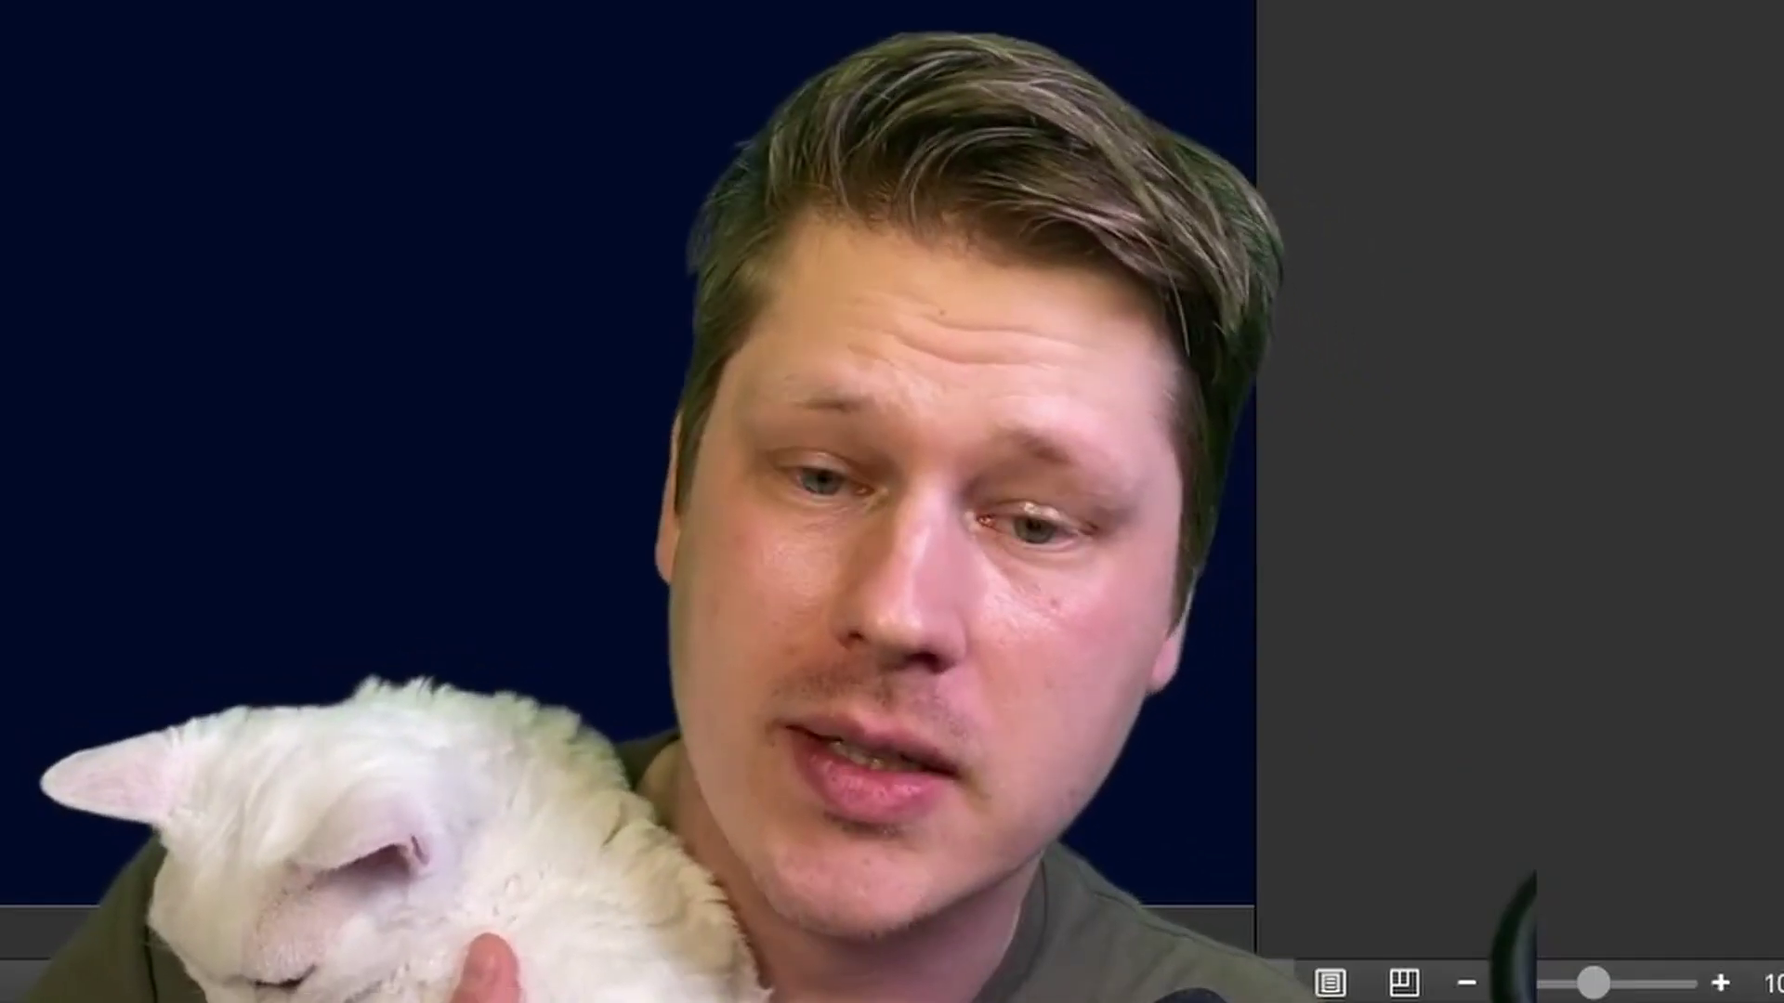
pyautogui.moveTo(756, 219)
pyautogui.mouseDown()
pyautogui.moveTo(1135, 756)
pyautogui.moveTo(1282, 916)
pyautogui.moveTo(1267, 976)
pyautogui.mouseUp()
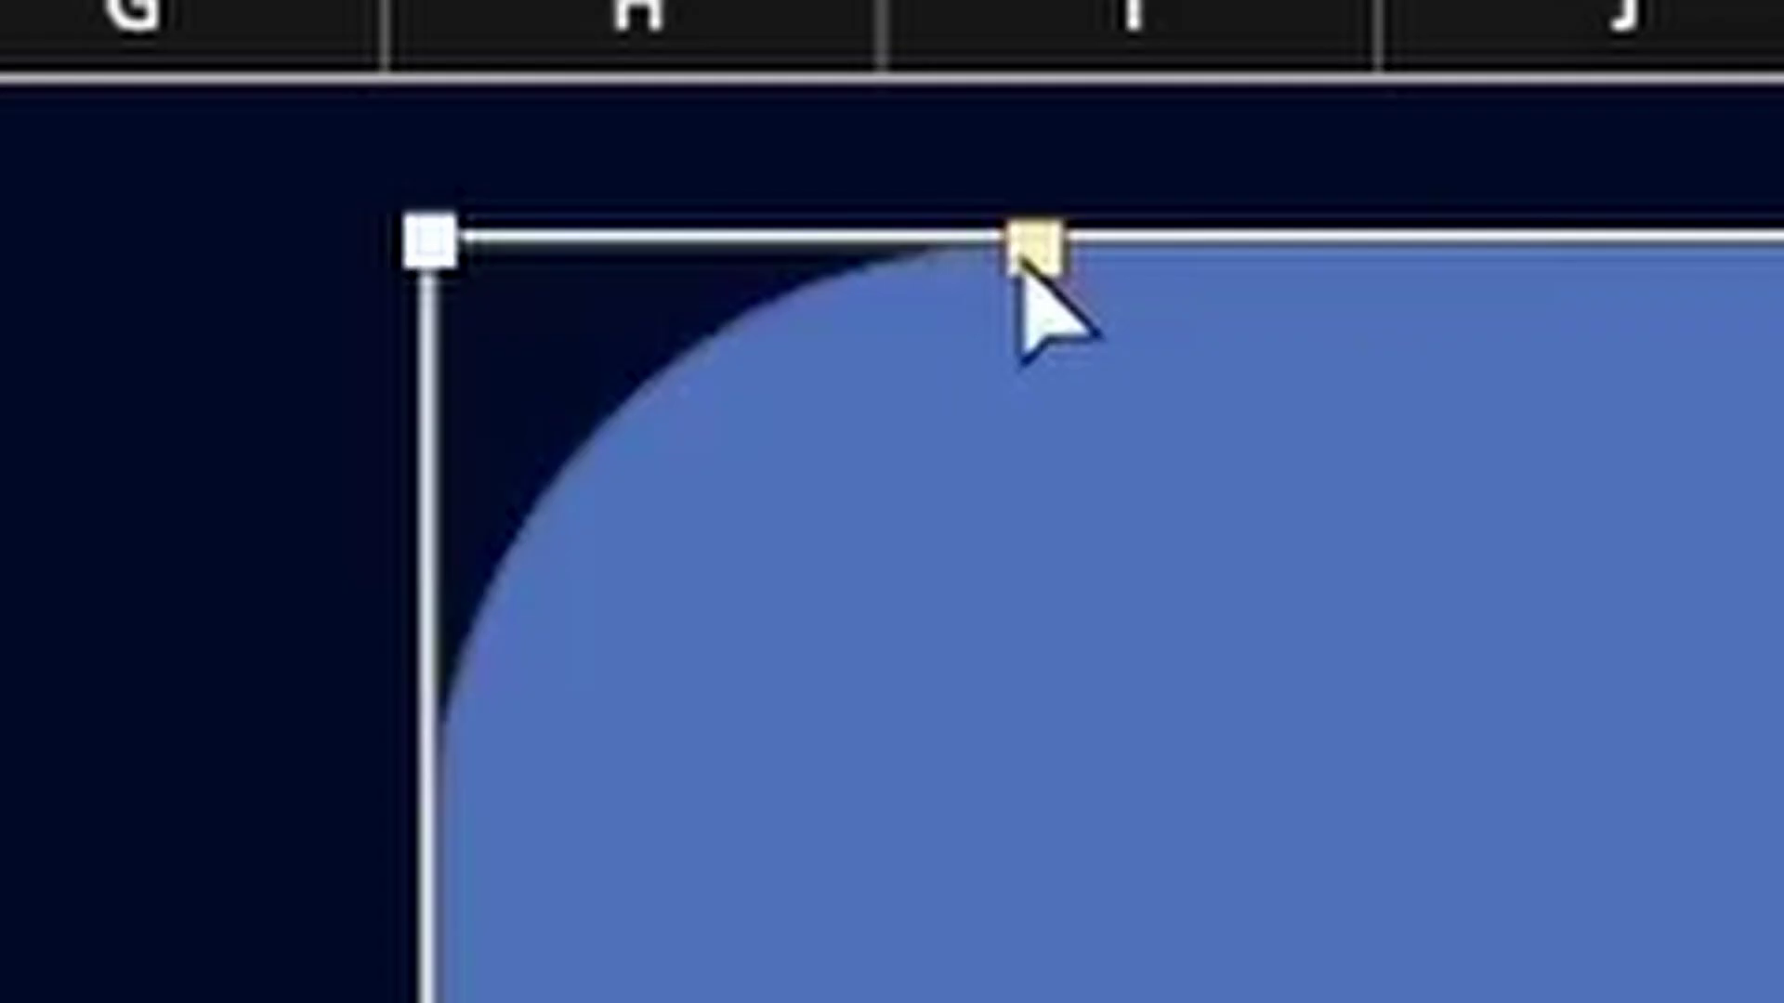
pyautogui.moveTo(990, 263); pyautogui.dragTo(545, 244)
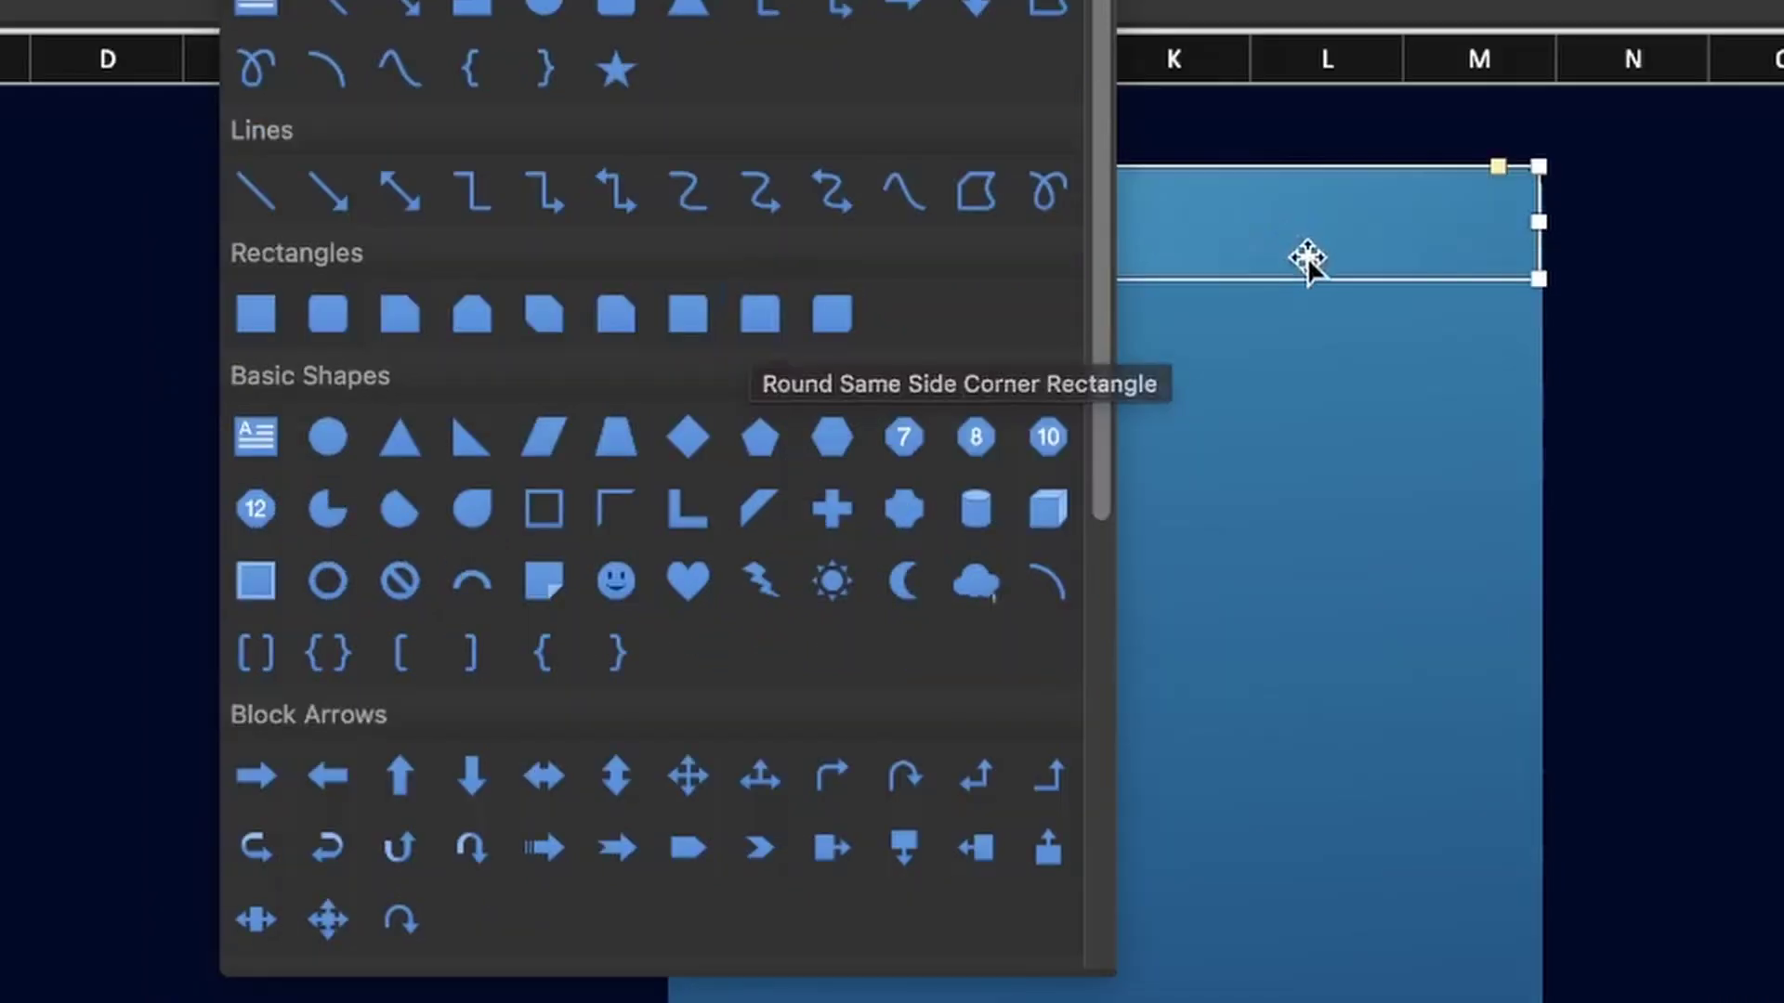
# Insert a text box for the panel title "World Heritage Sites 2022" on the header strip
pyautogui.click(1261, 330)
pyautogui.click(1191, 426)
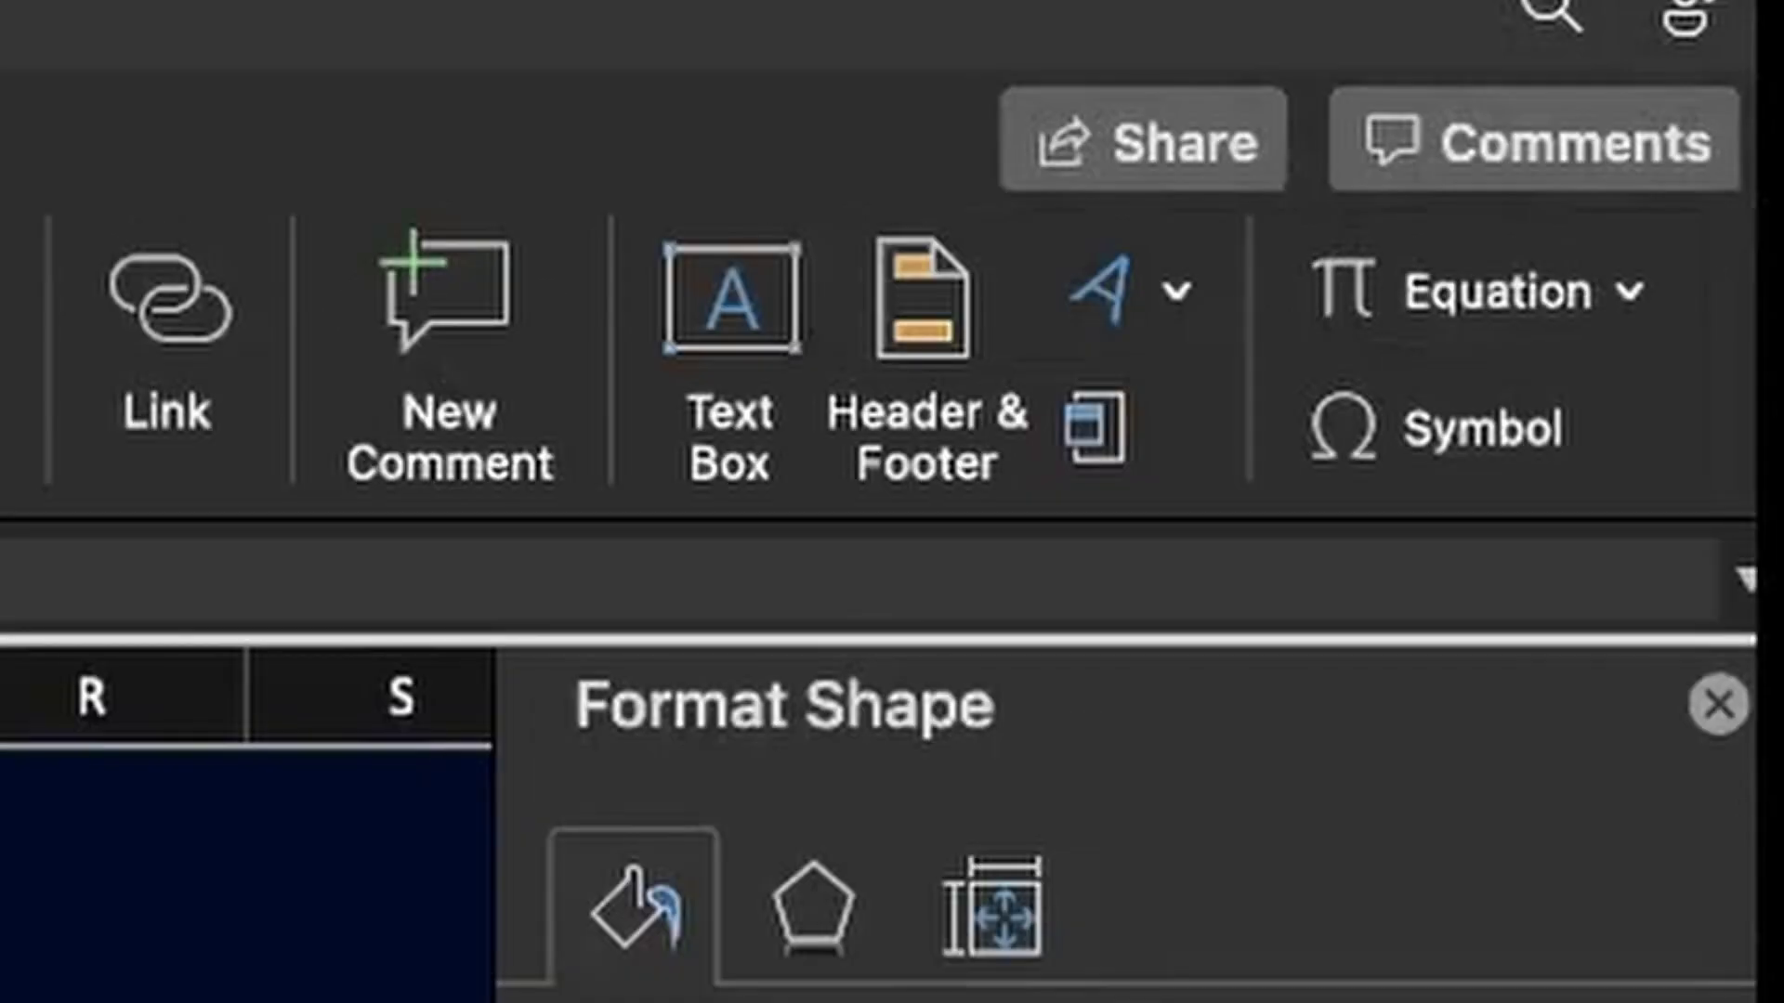
pyautogui.click(715, 339)
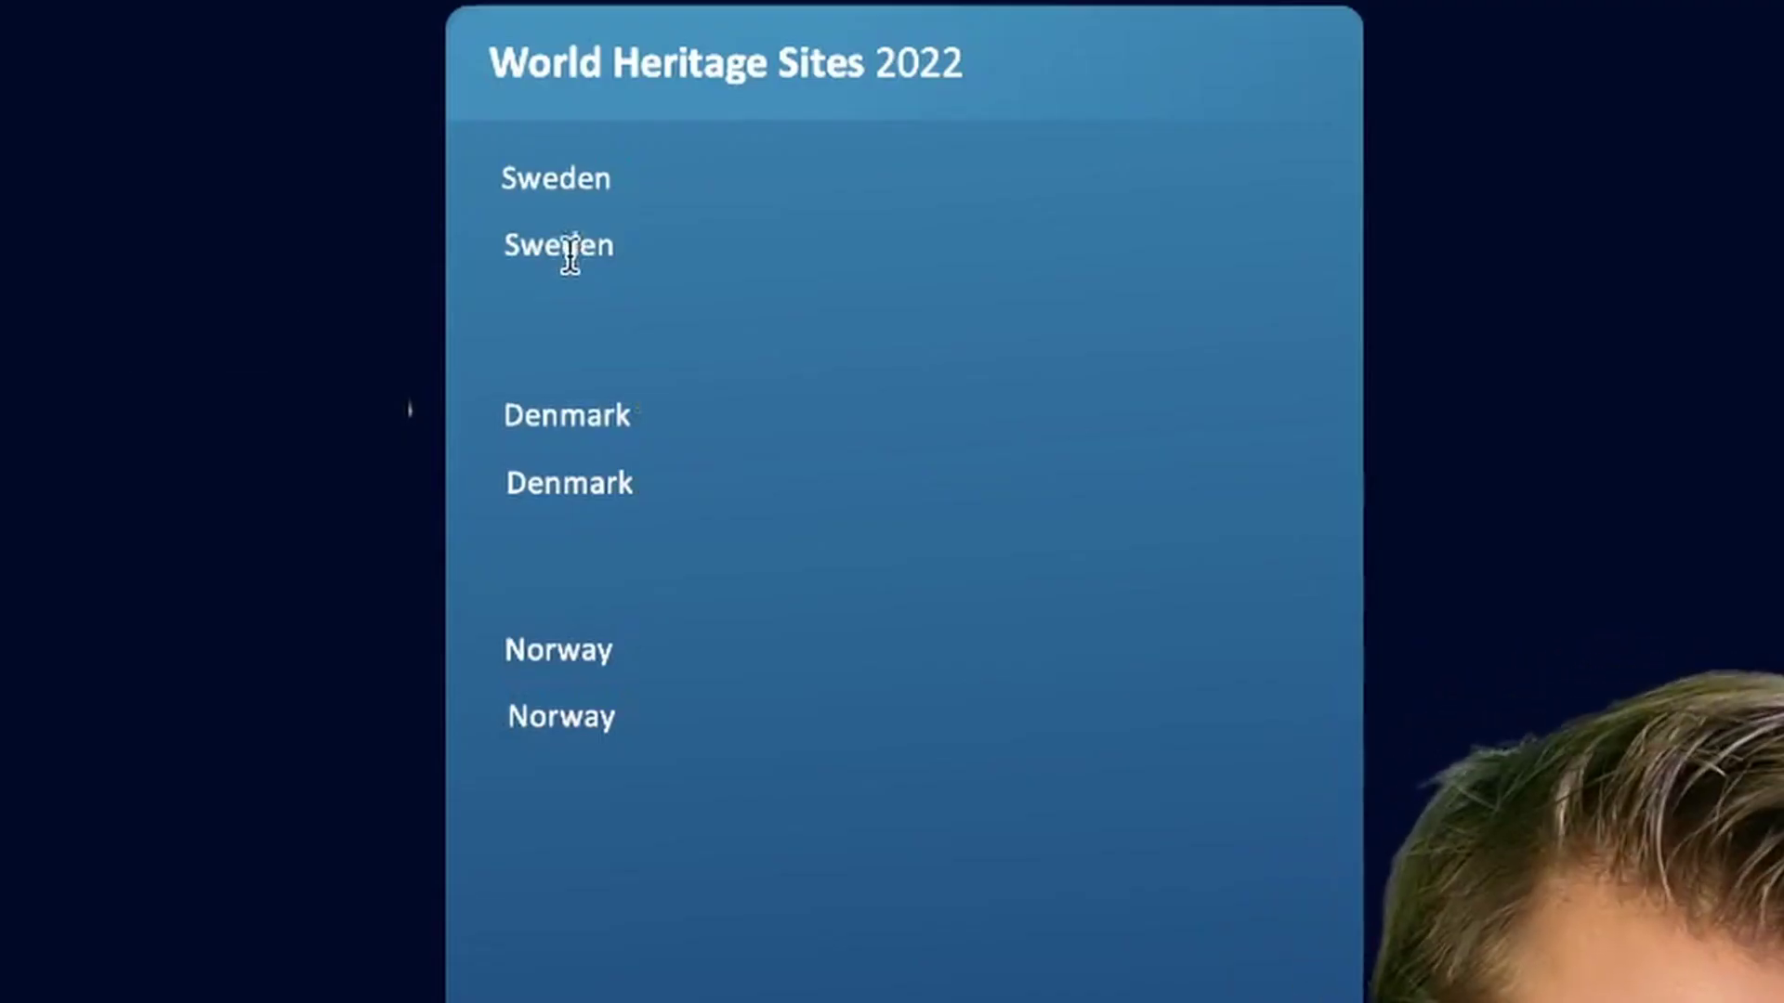
# Clear the text of the duplicated Sweden text box beneath the Sweden label
pyautogui.click(567, 247)
pyautogui.moveTo(610, 259); pyautogui.dragTo(392, 223)
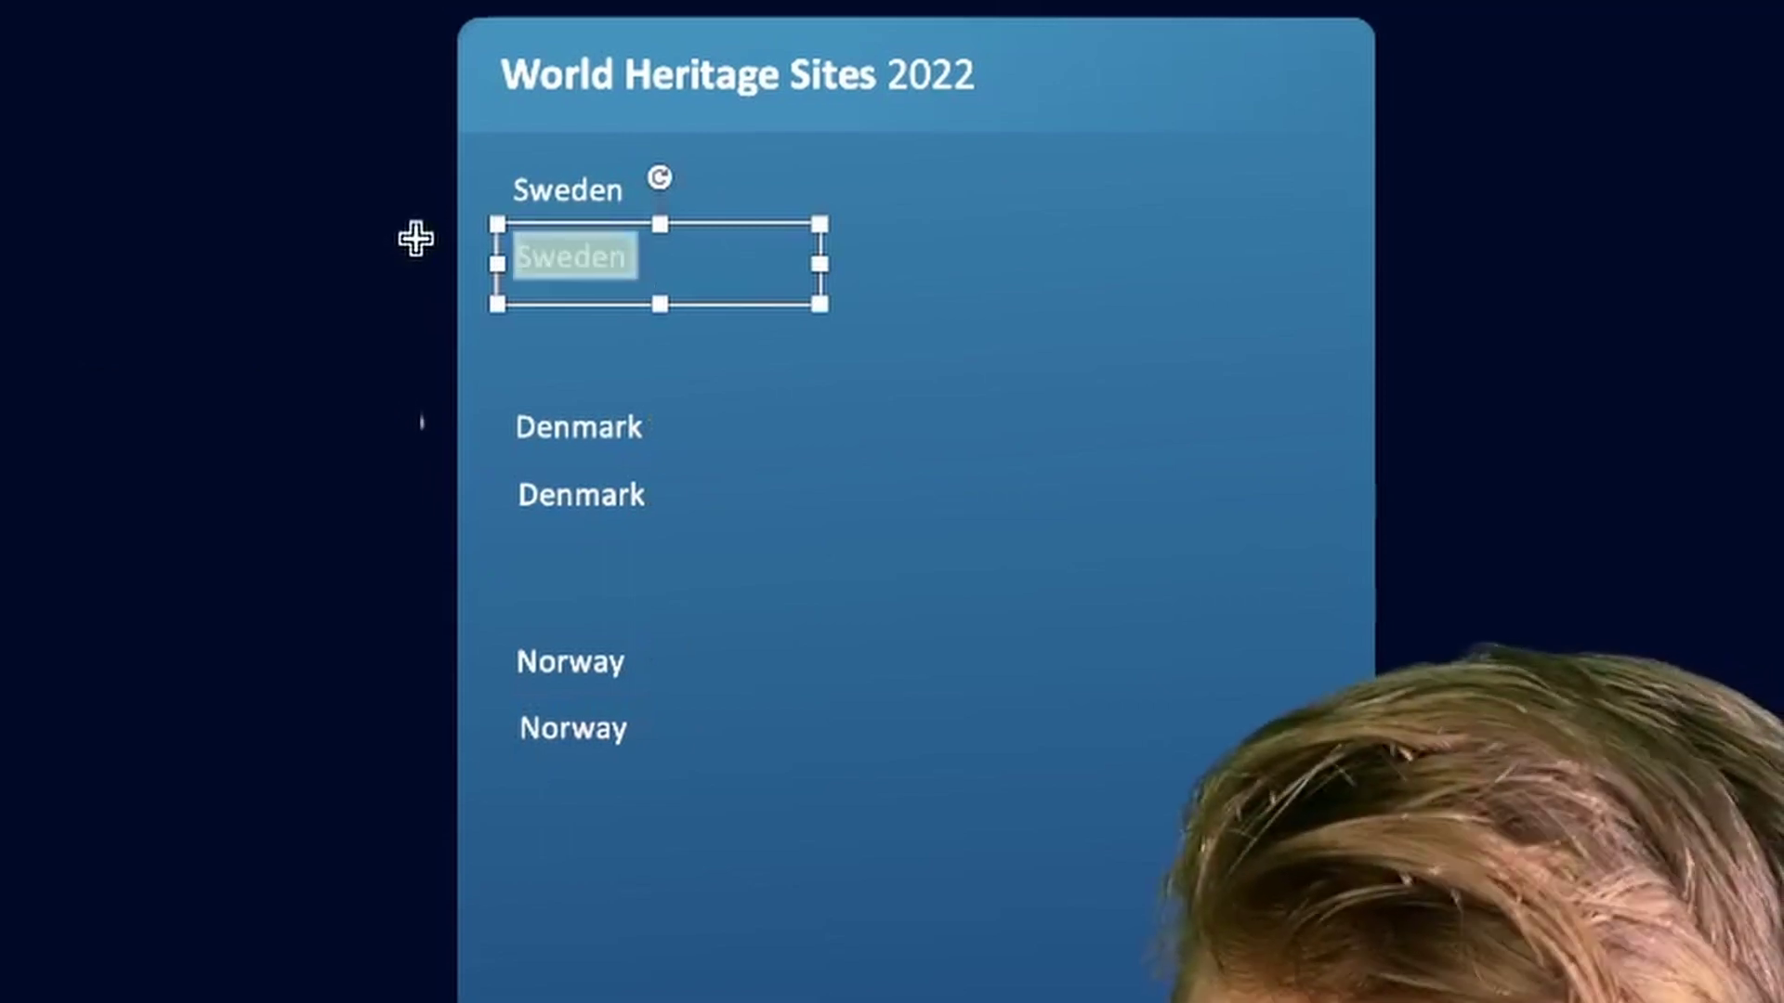
pyautogui.press('BackSpace')
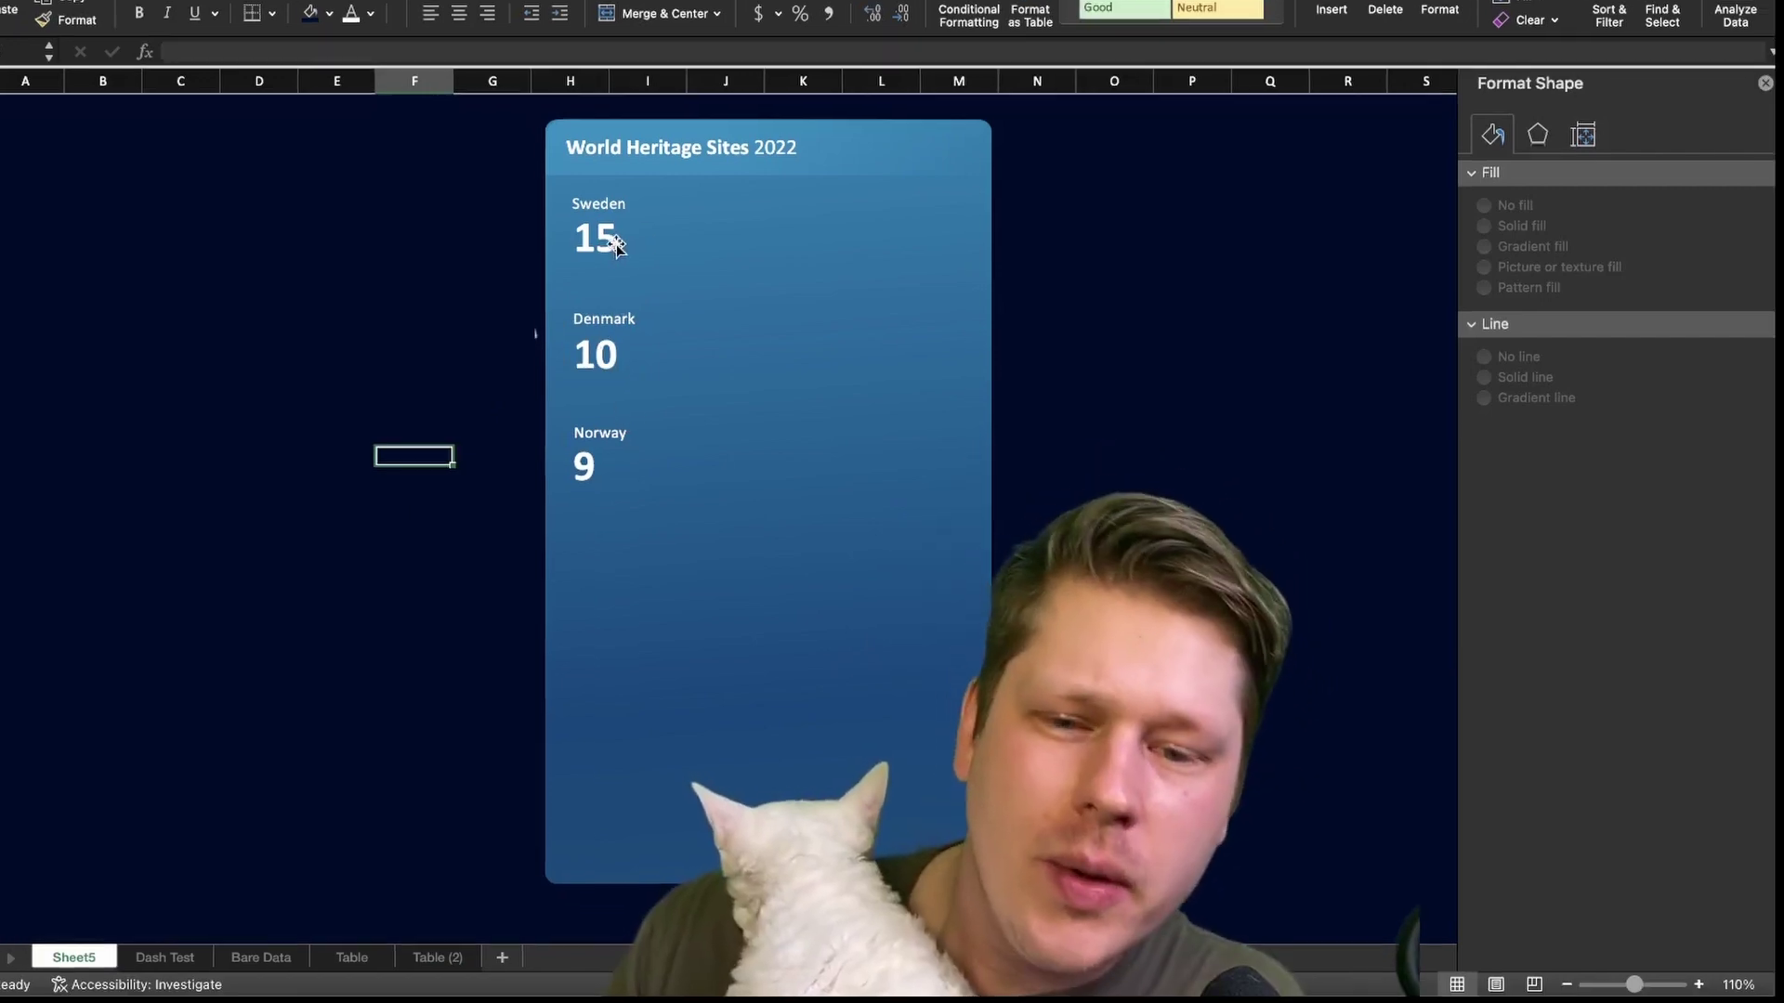
# On the Dash Test sheet, open the Sum of Sweden pivot field's settings and view its Show data as options
pyautogui.click(616, 244)
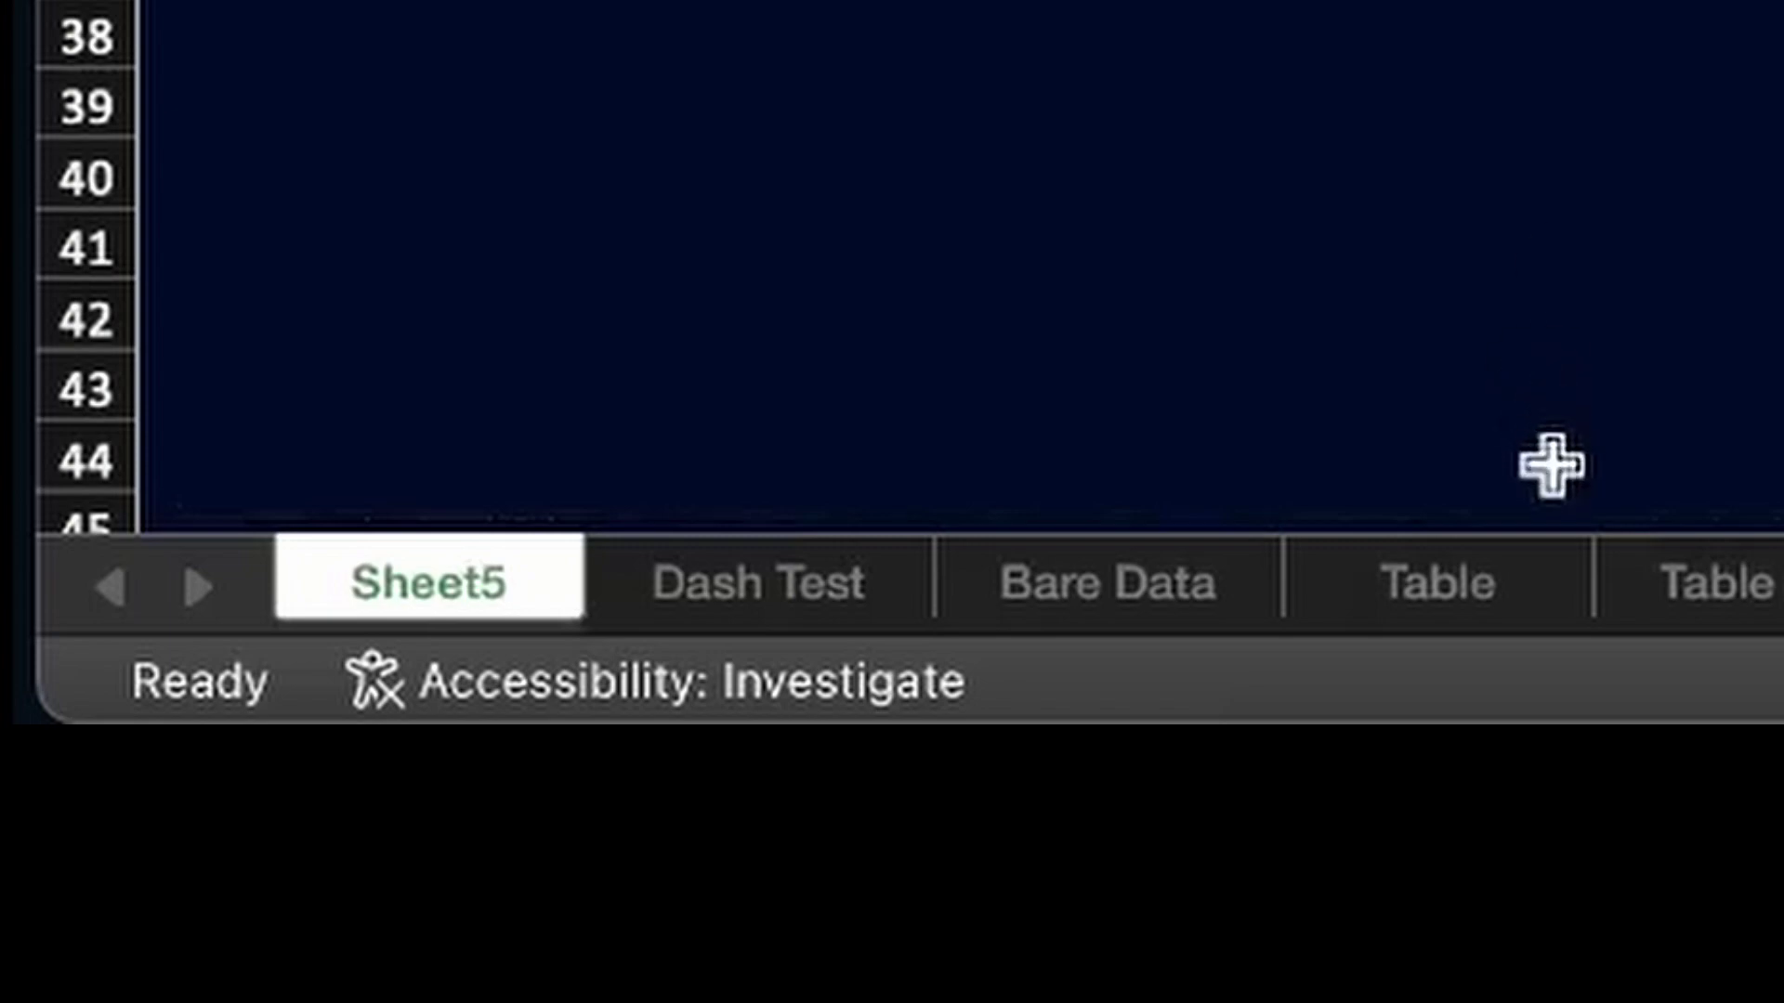
pyautogui.click(920, 594)
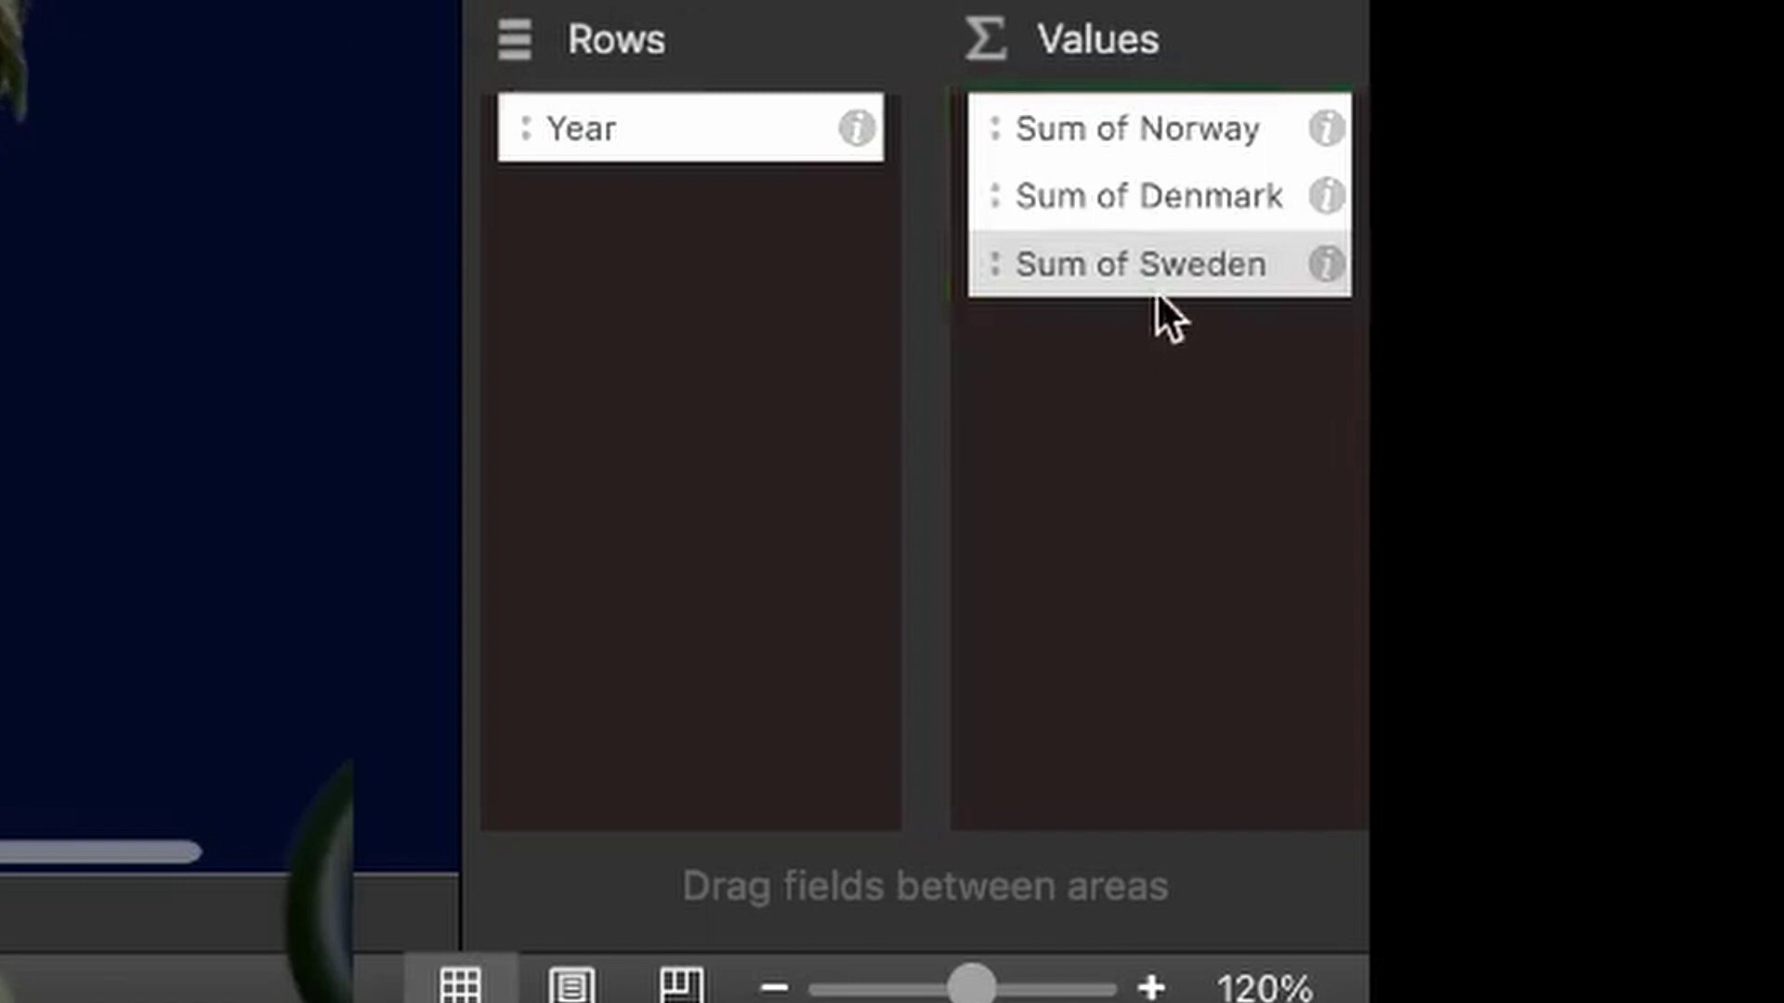
pyautogui.rightClick(1137, 262)
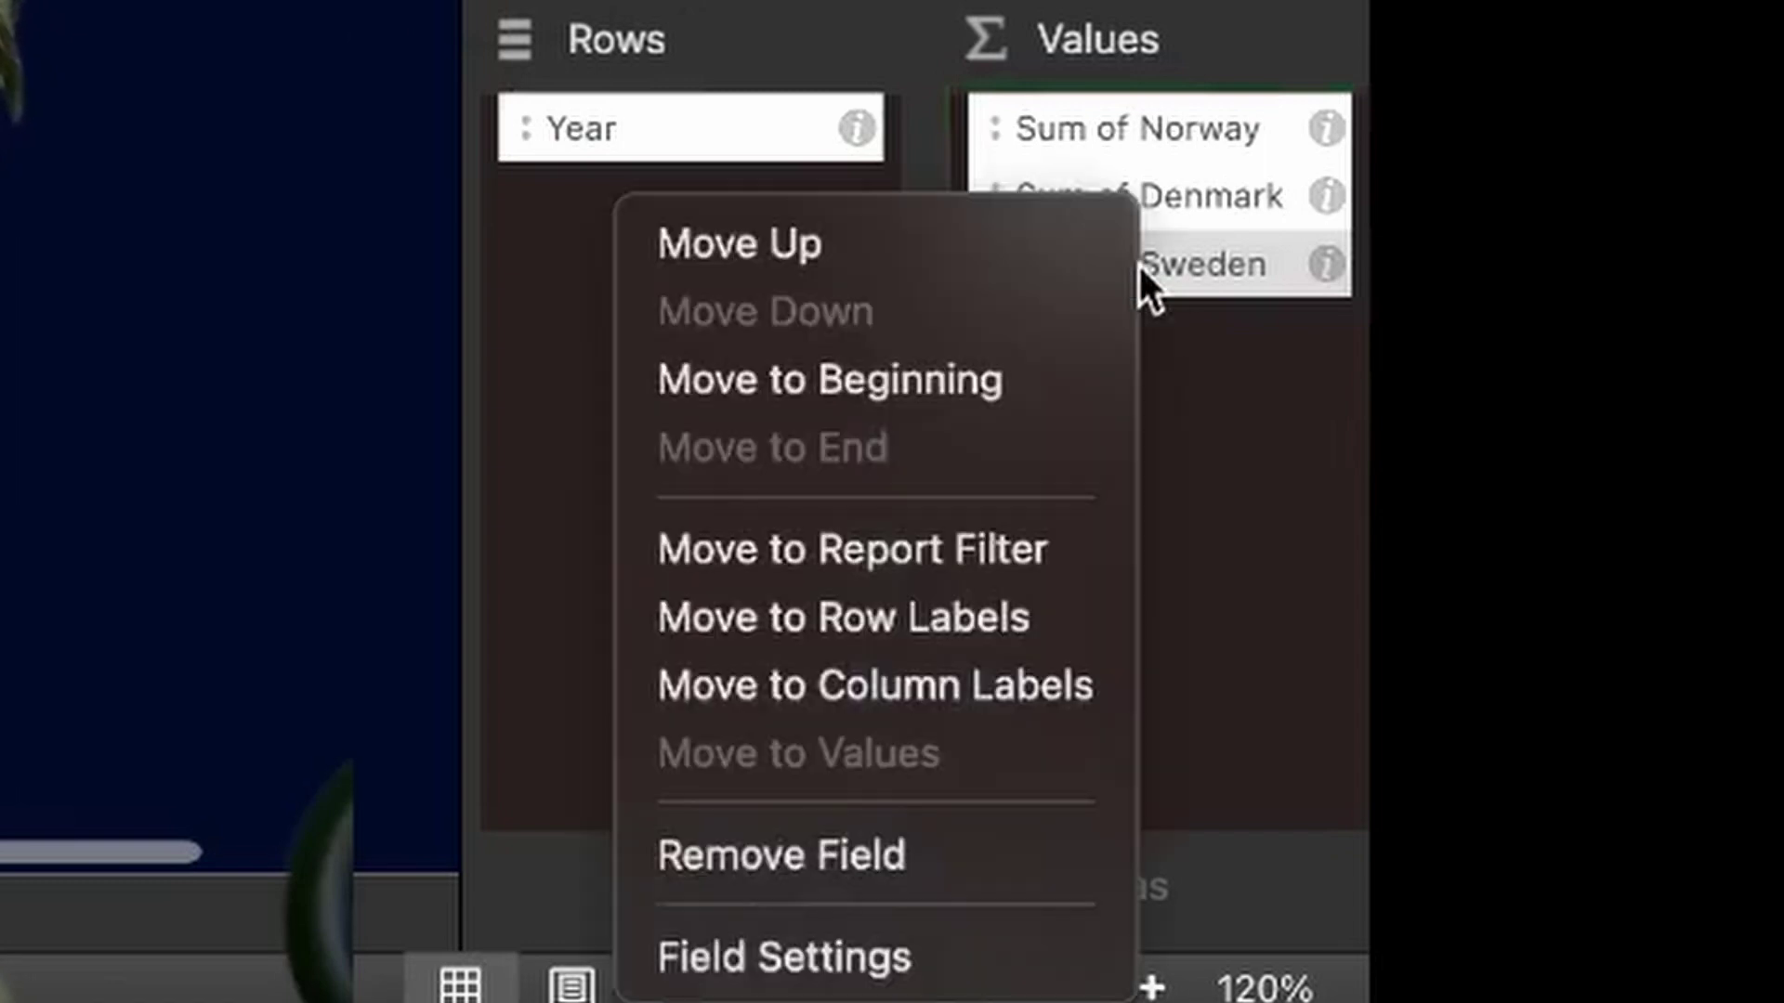
pyautogui.click(841, 966)
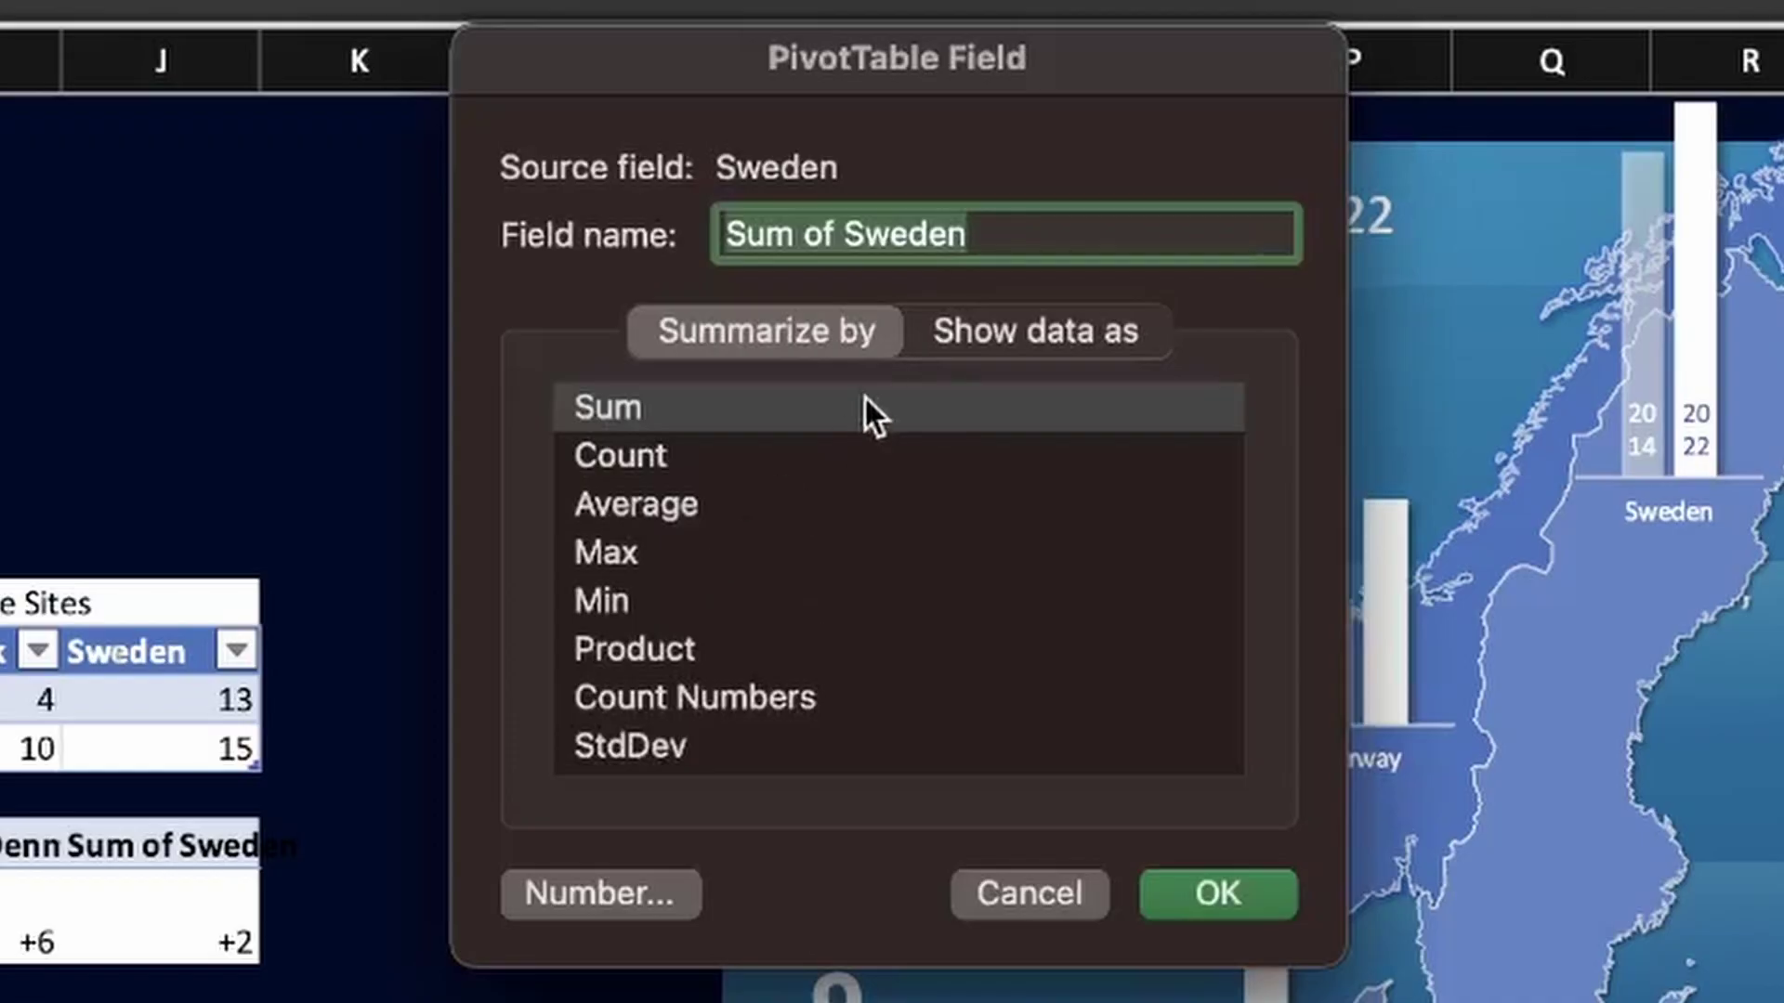
pyautogui.click(976, 336)
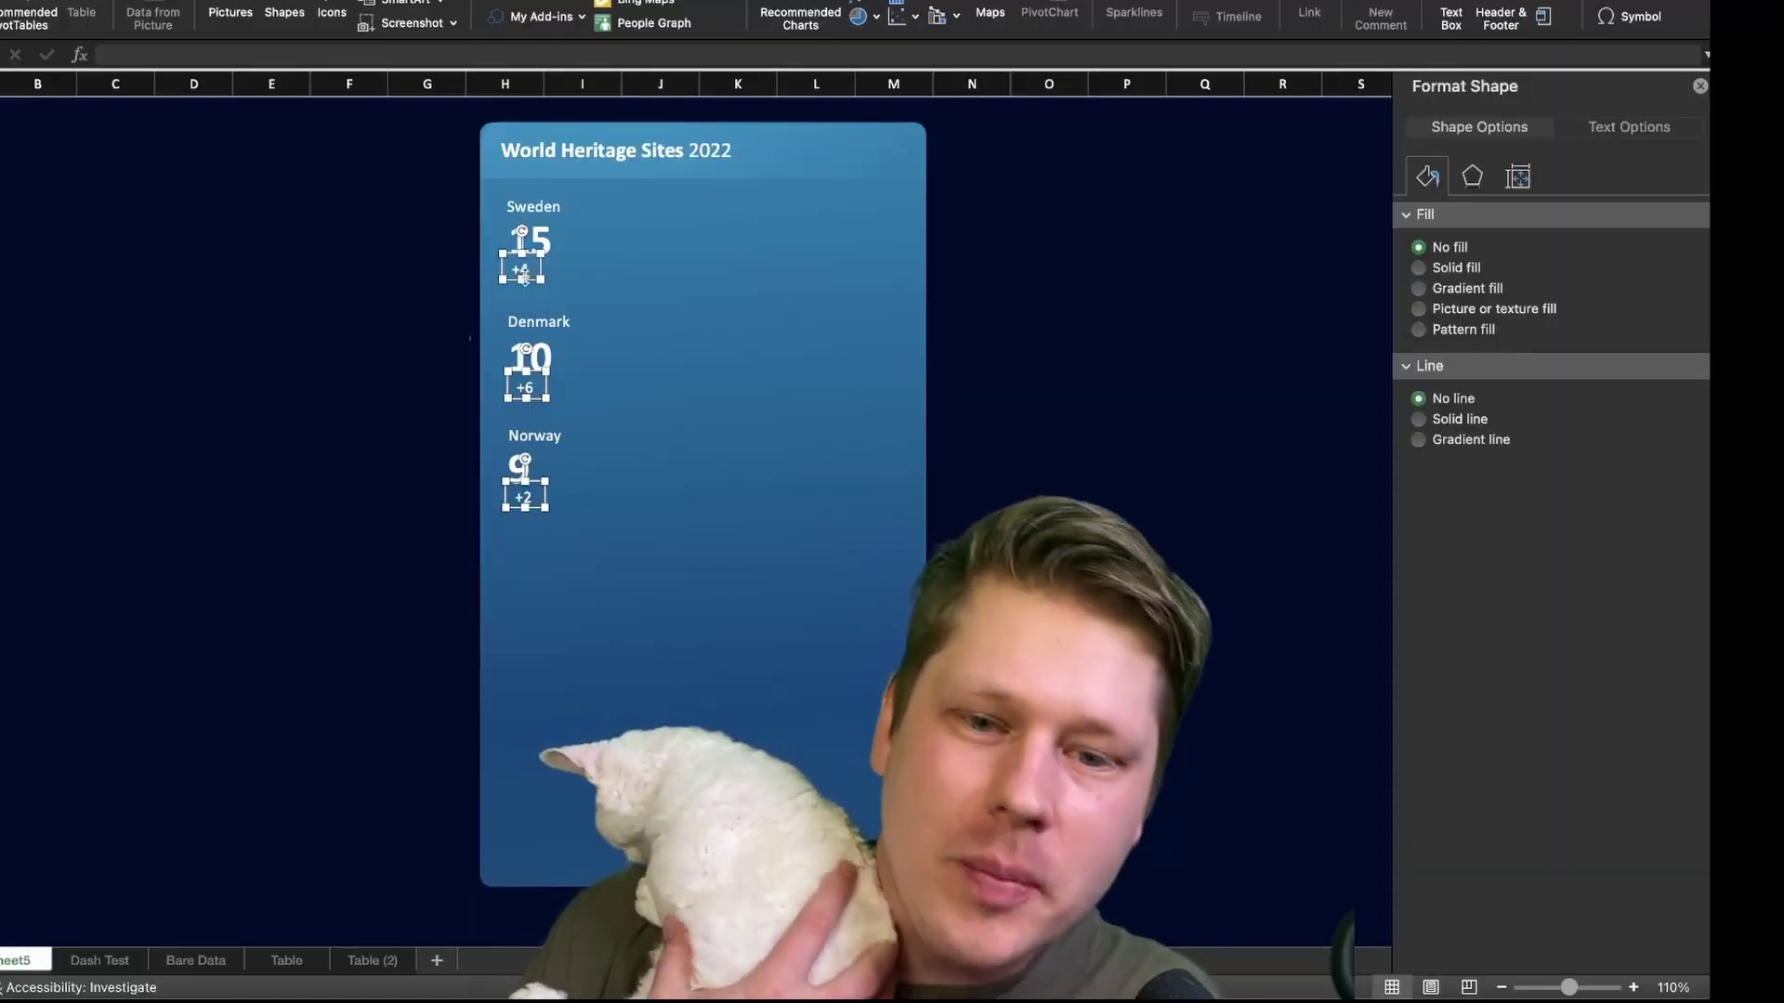
# Position the "since 2014" captions beside the change values under Sweden, Denmark and Norway
pyautogui.click(589, 287)
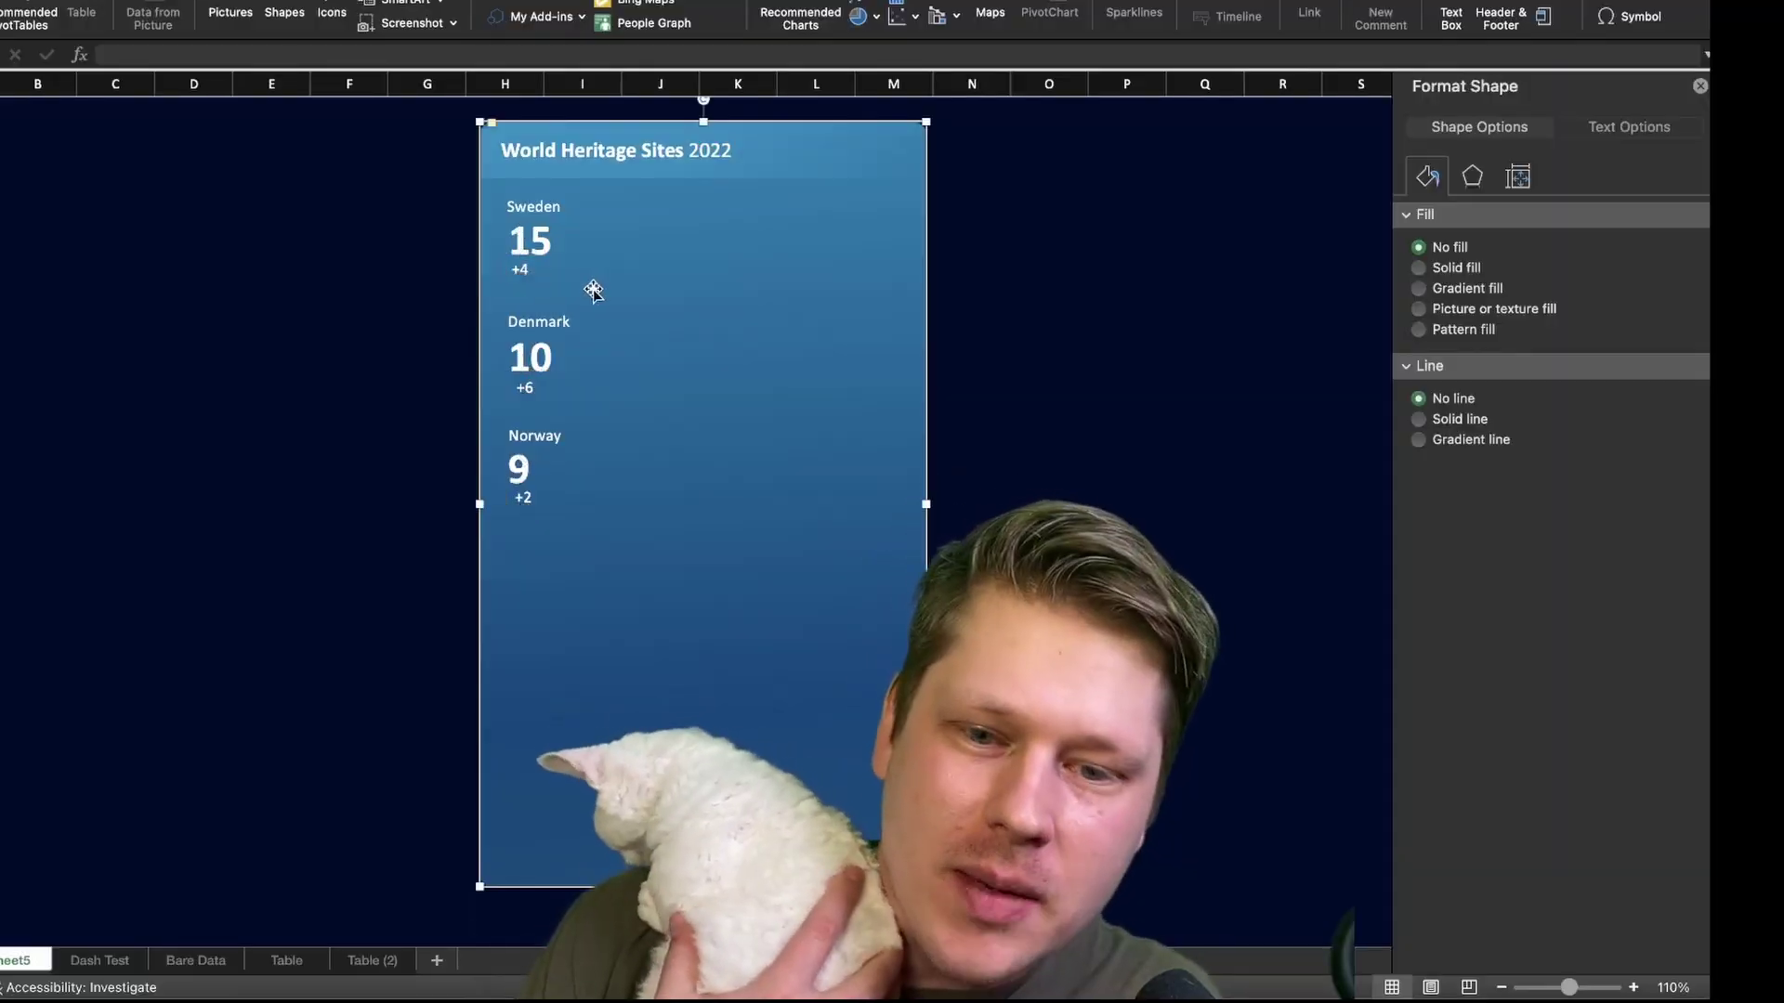
pyautogui.click(518, 275)
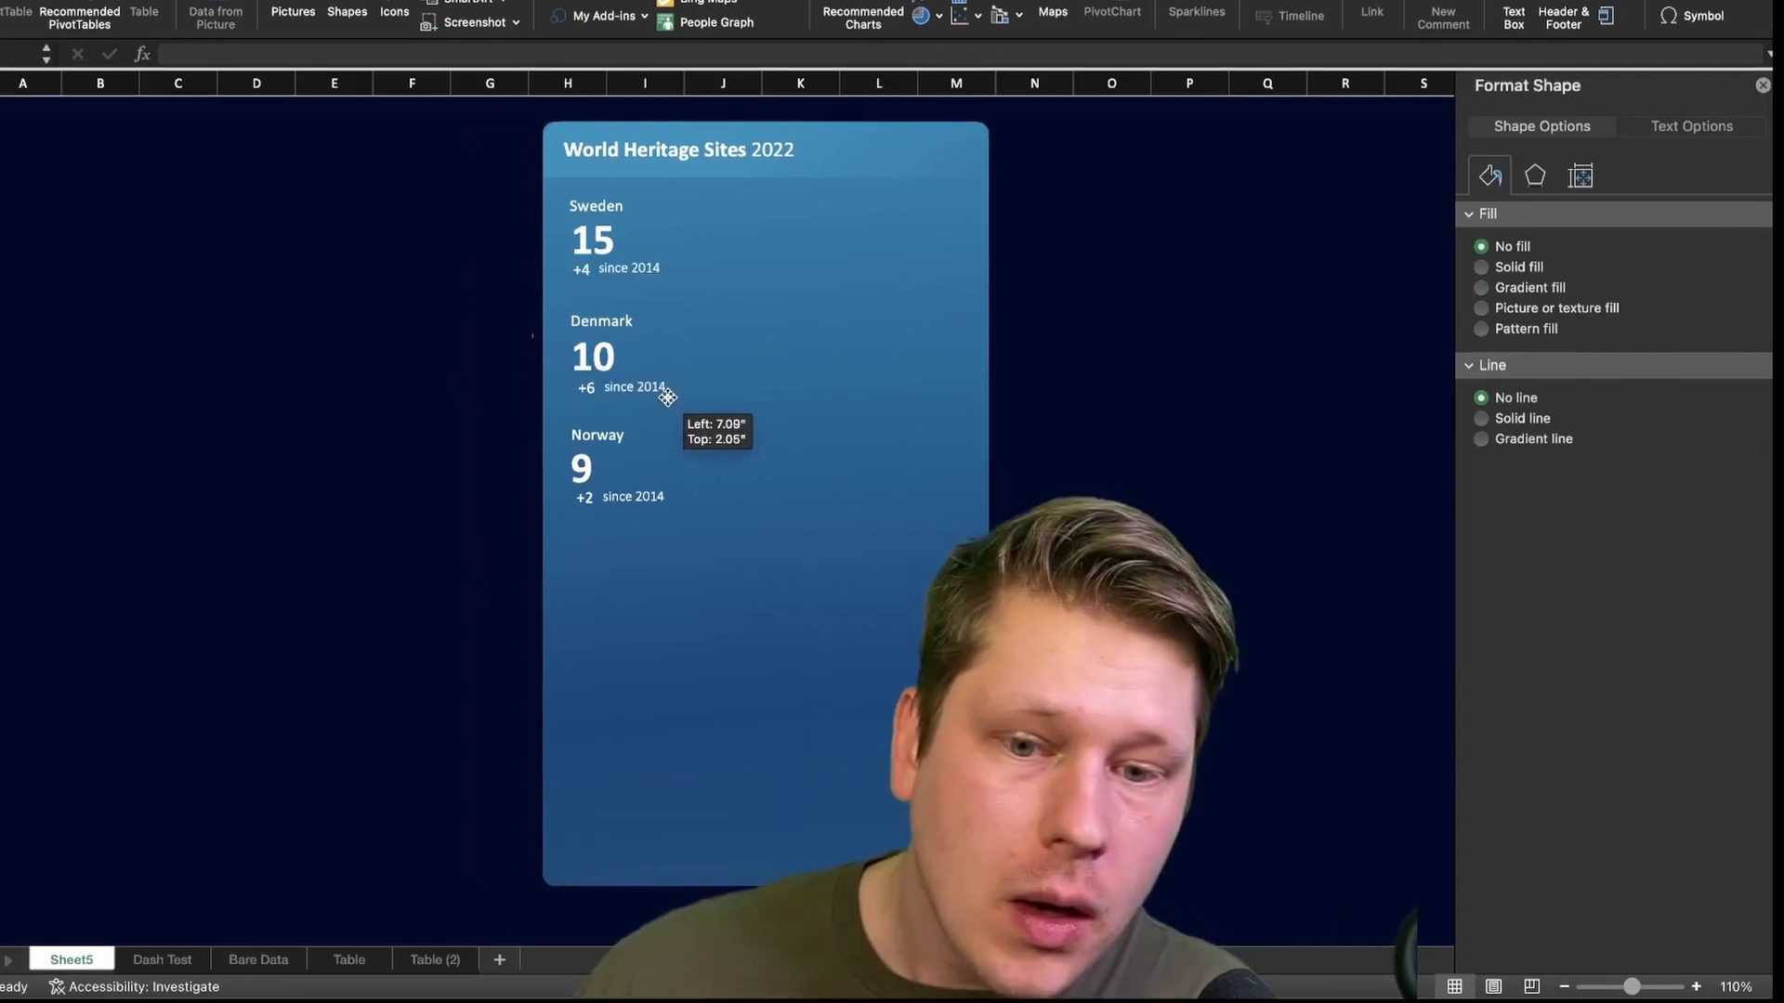
pyautogui.moveTo(668, 397); pyautogui.dragTo(666, 397)
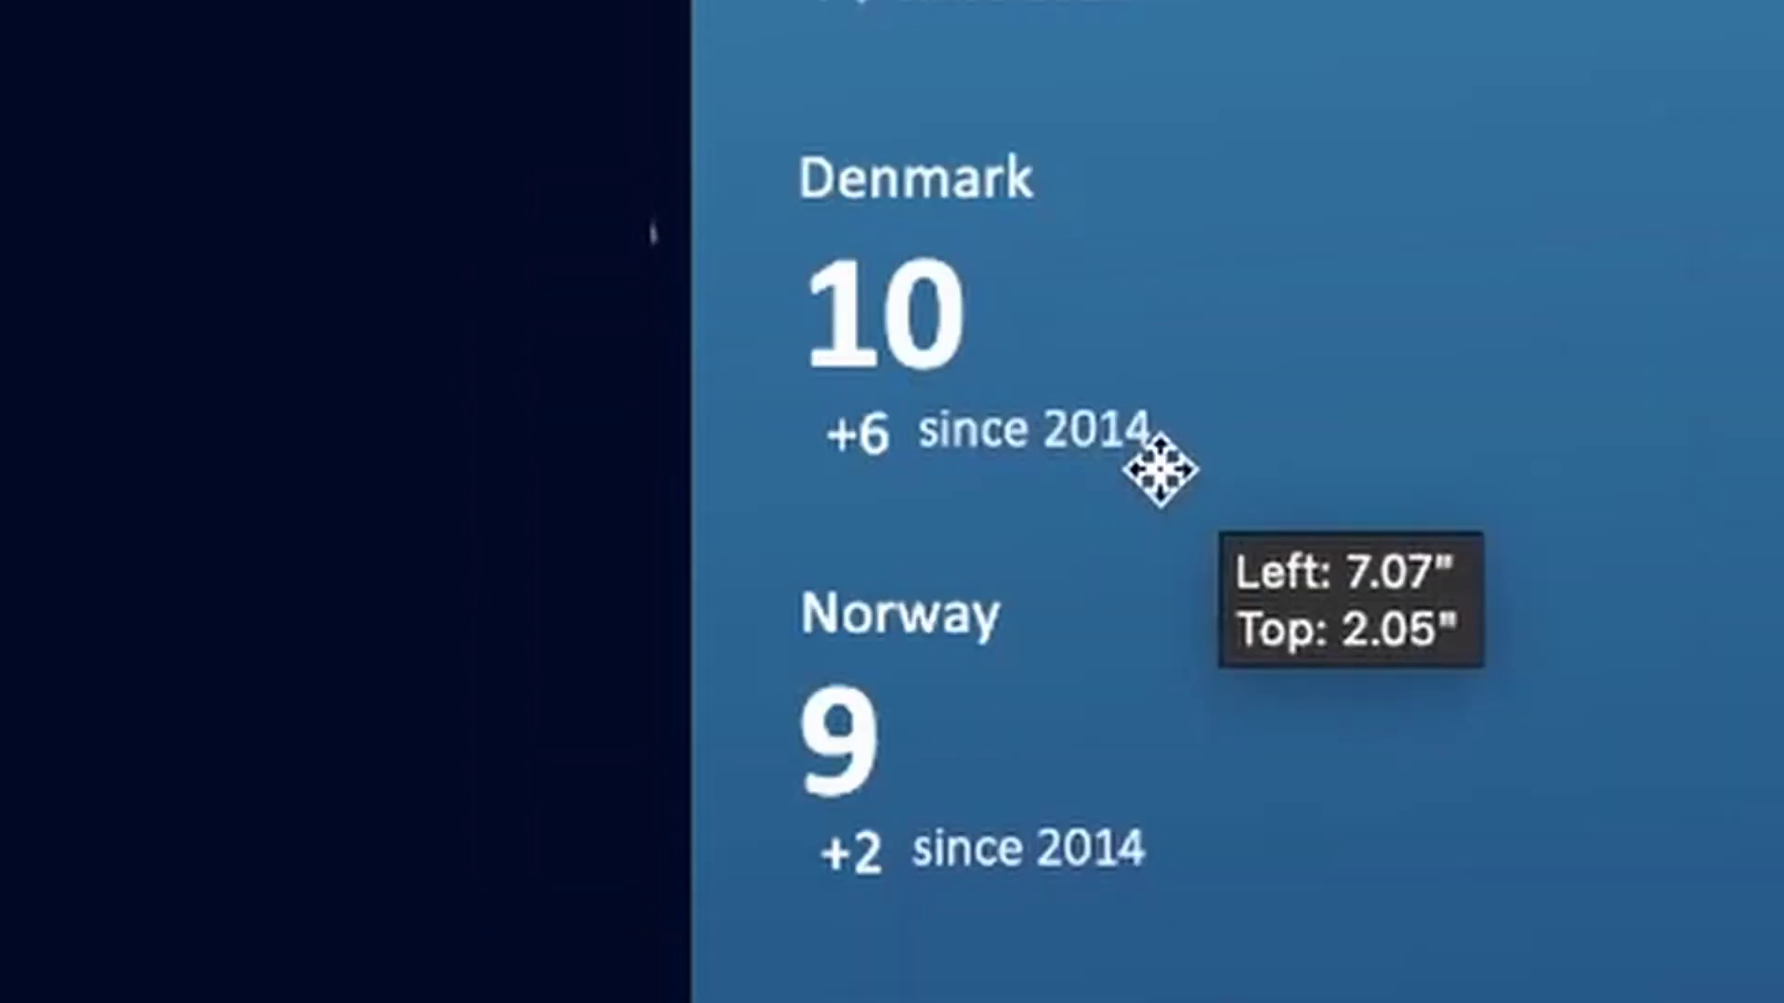
pyautogui.moveTo(1159, 479); pyautogui.dragTo(1160, 482)
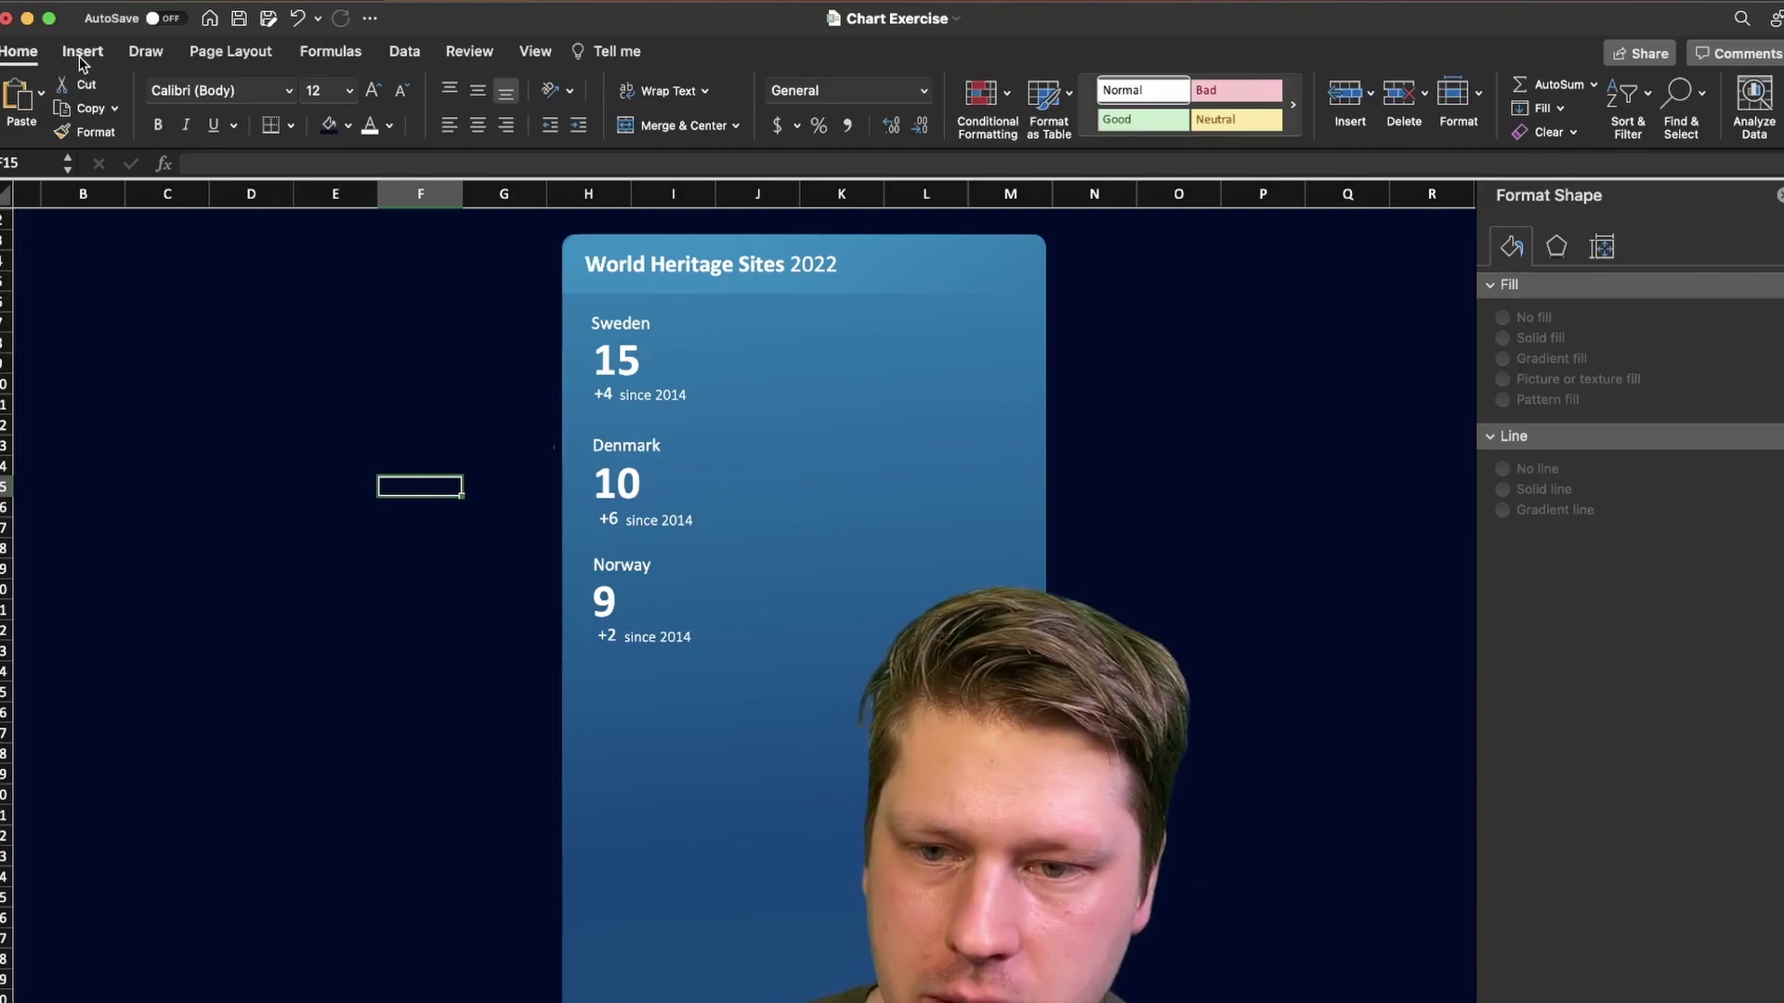
# Draw a rectangle about 5 inches wide and 0.75 inches high across the Denmark section and give it a gradient fill
pyautogui.click(83, 57)
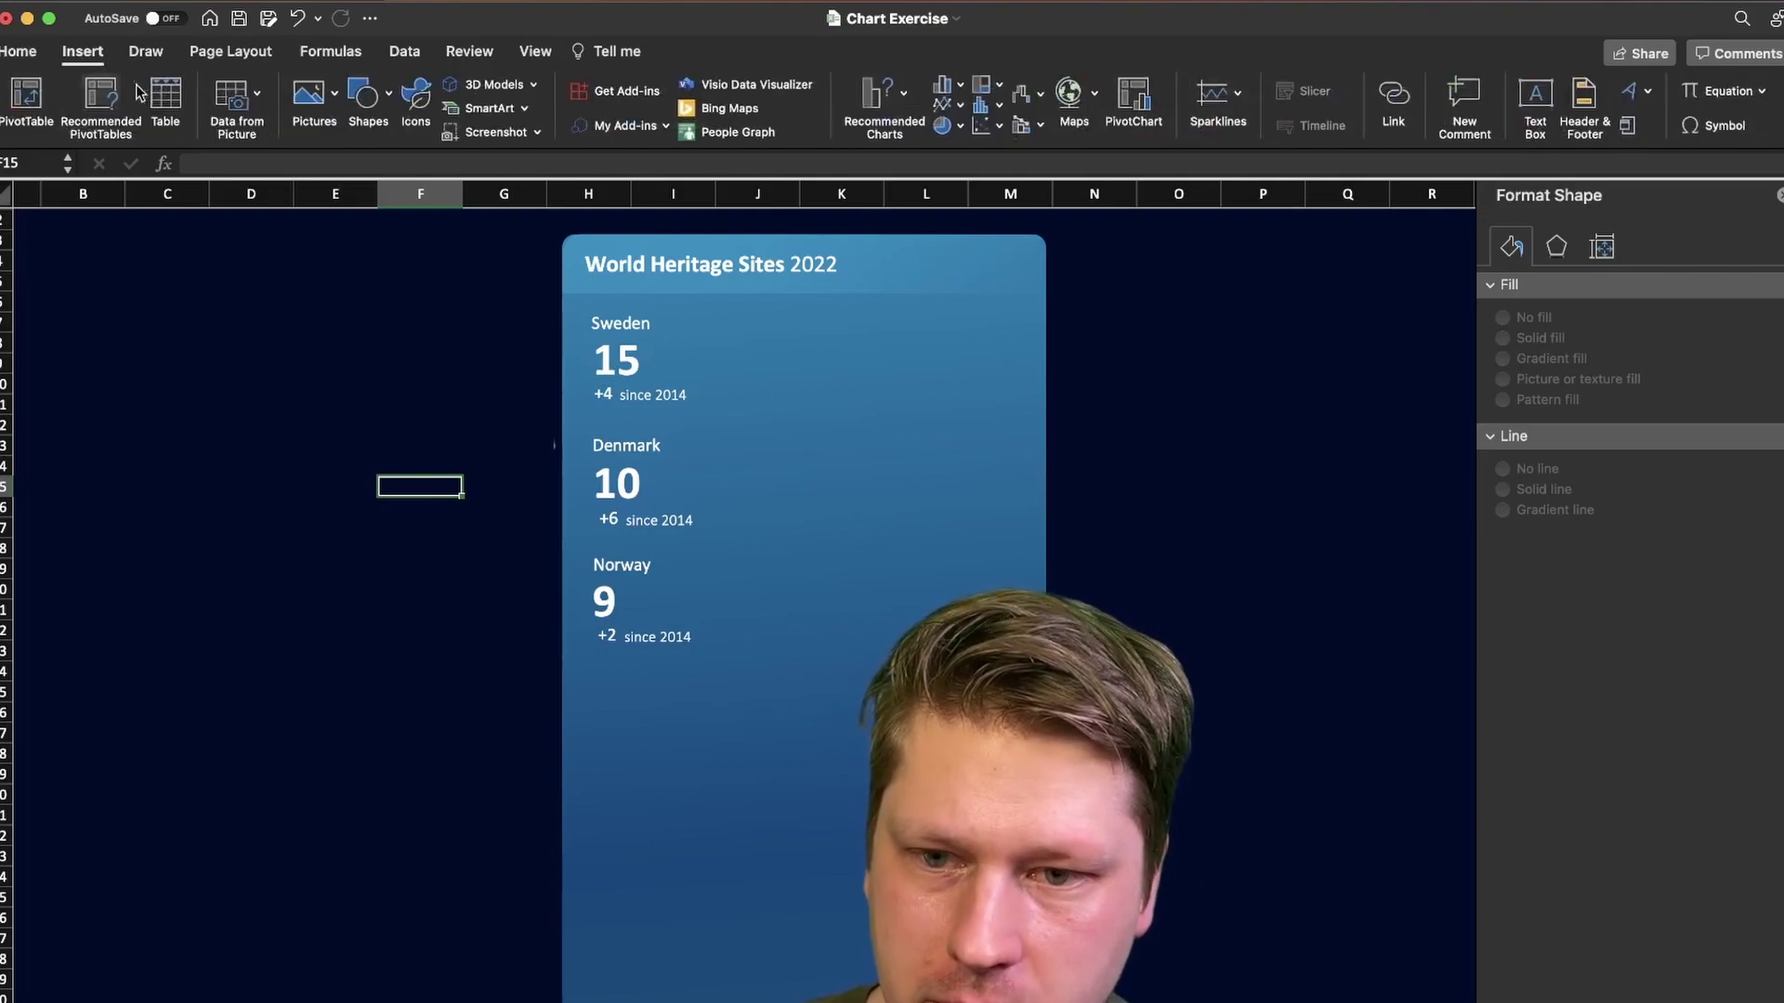
pyautogui.click(387, 110)
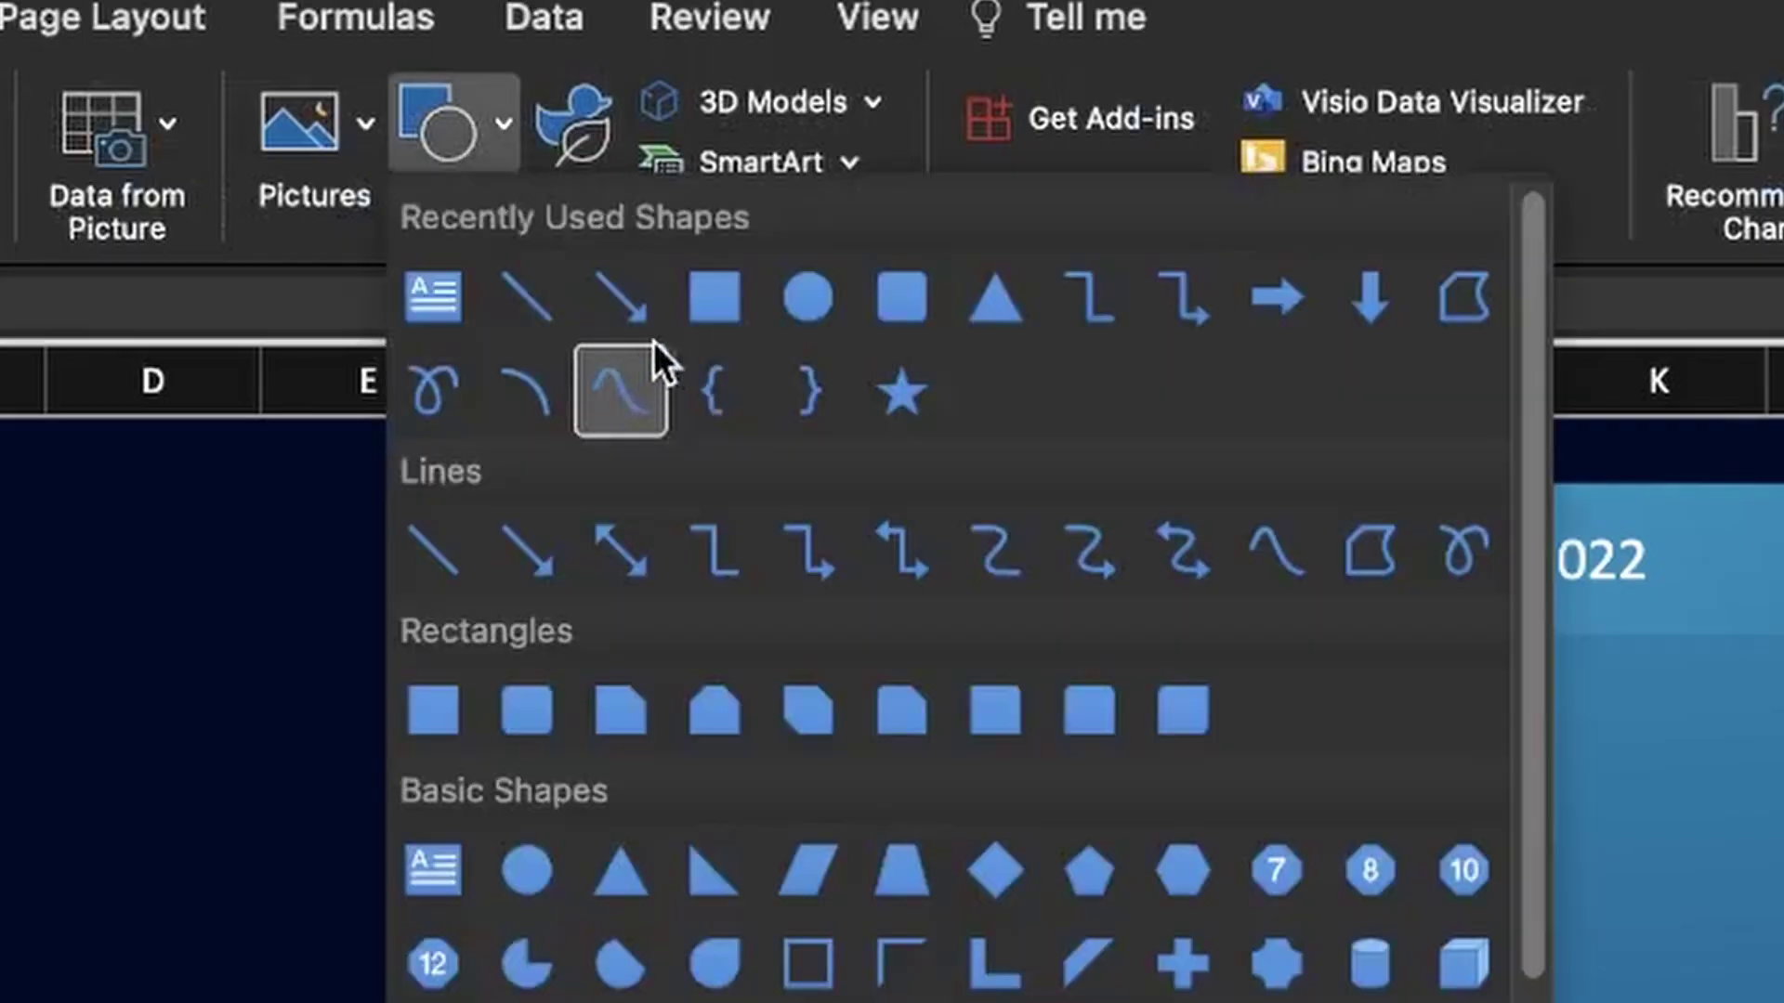
pyautogui.click(650, 351)
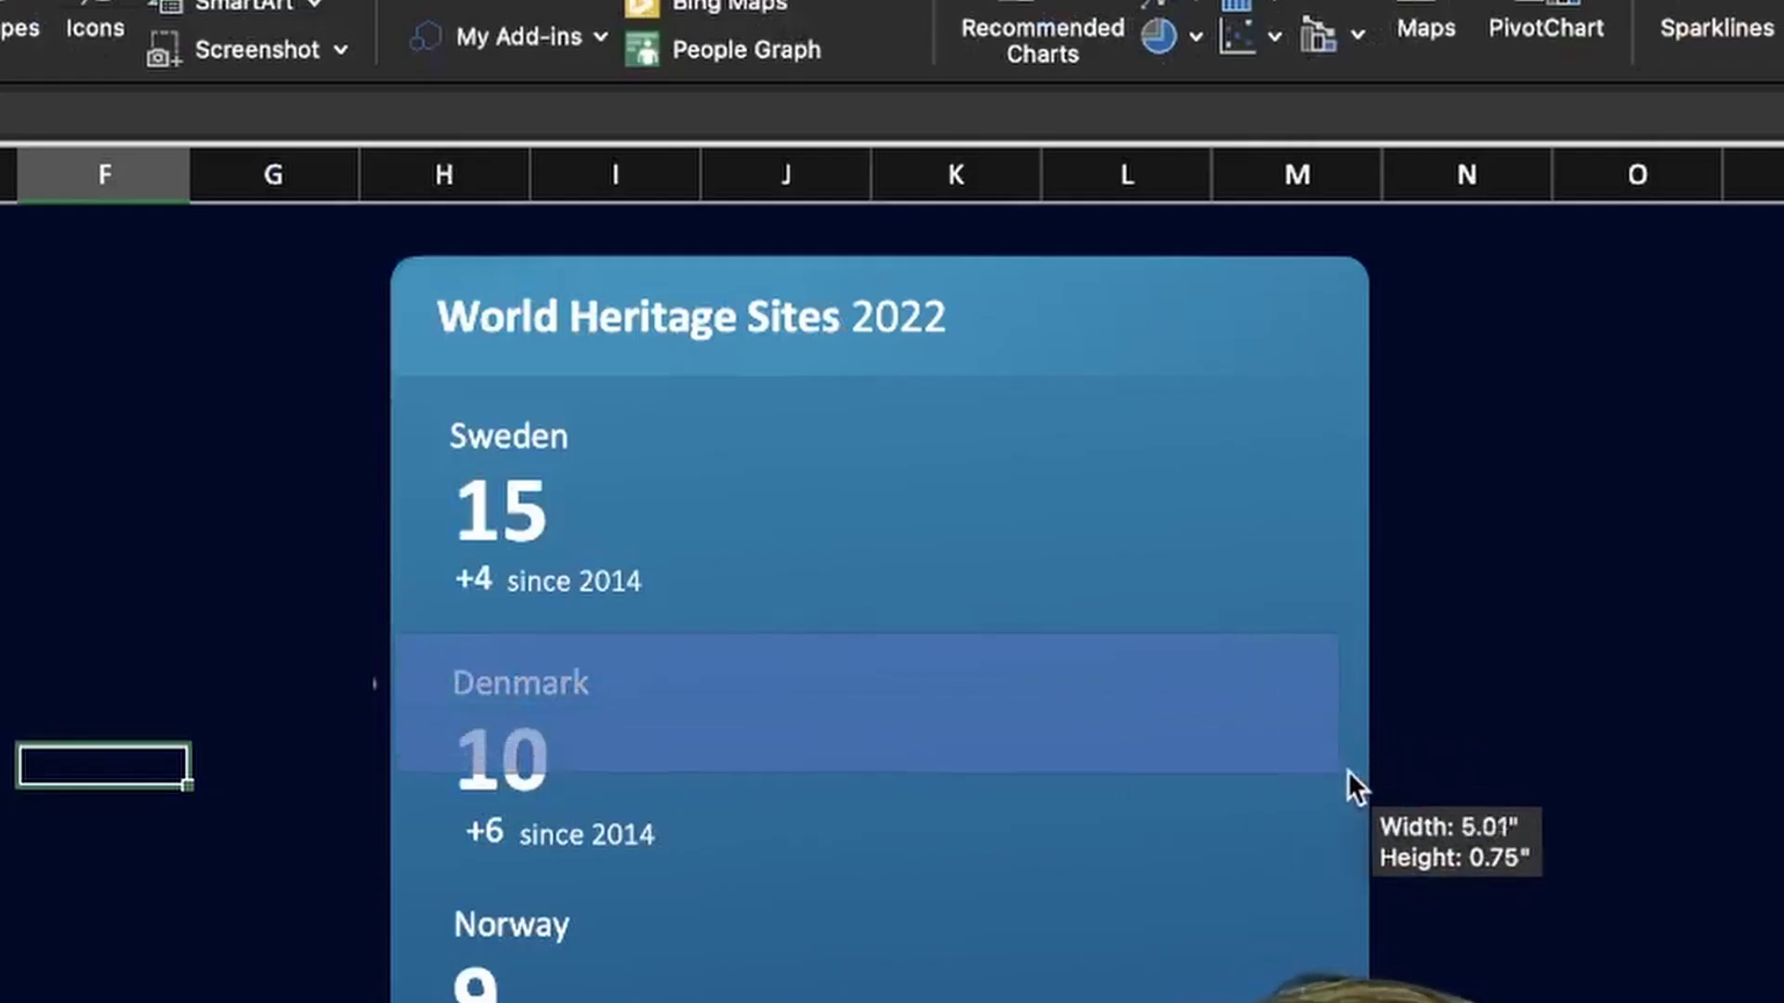
pyautogui.moveTo(1347, 771)
pyautogui.mouseDown()
pyautogui.moveTo(1338, 789)
pyautogui.moveTo(1364, 776)
pyautogui.mouseUp()
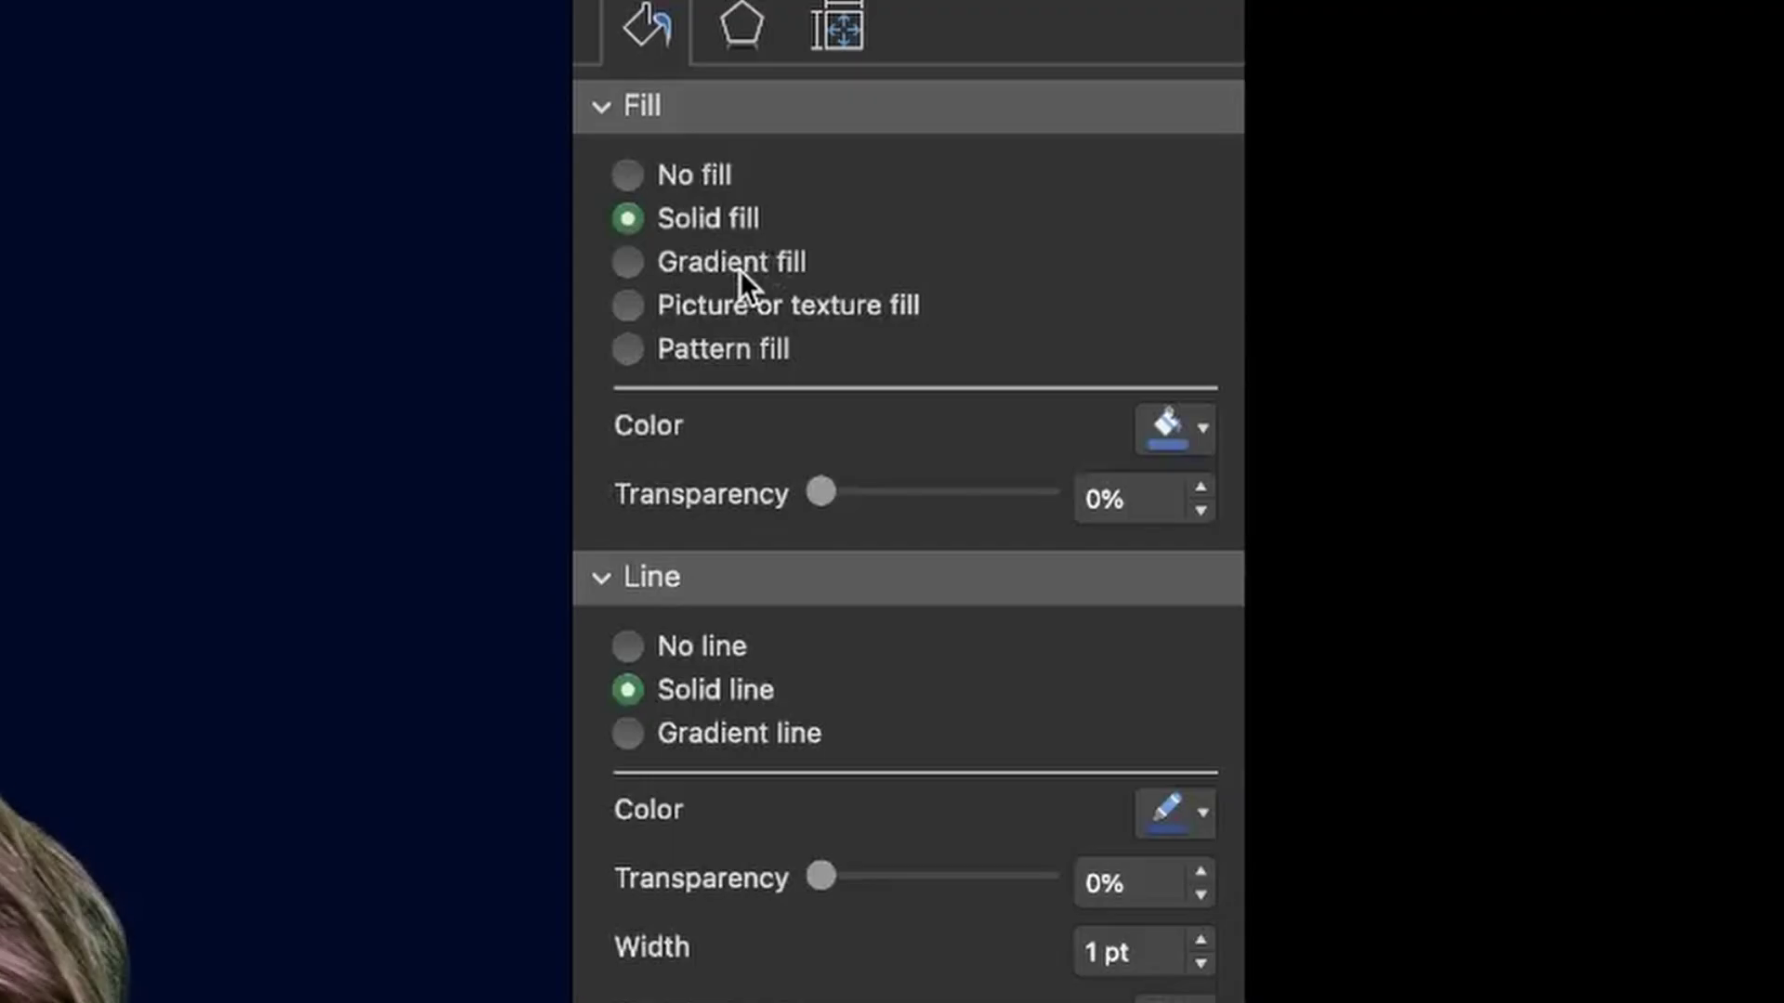
pyautogui.click(734, 263)
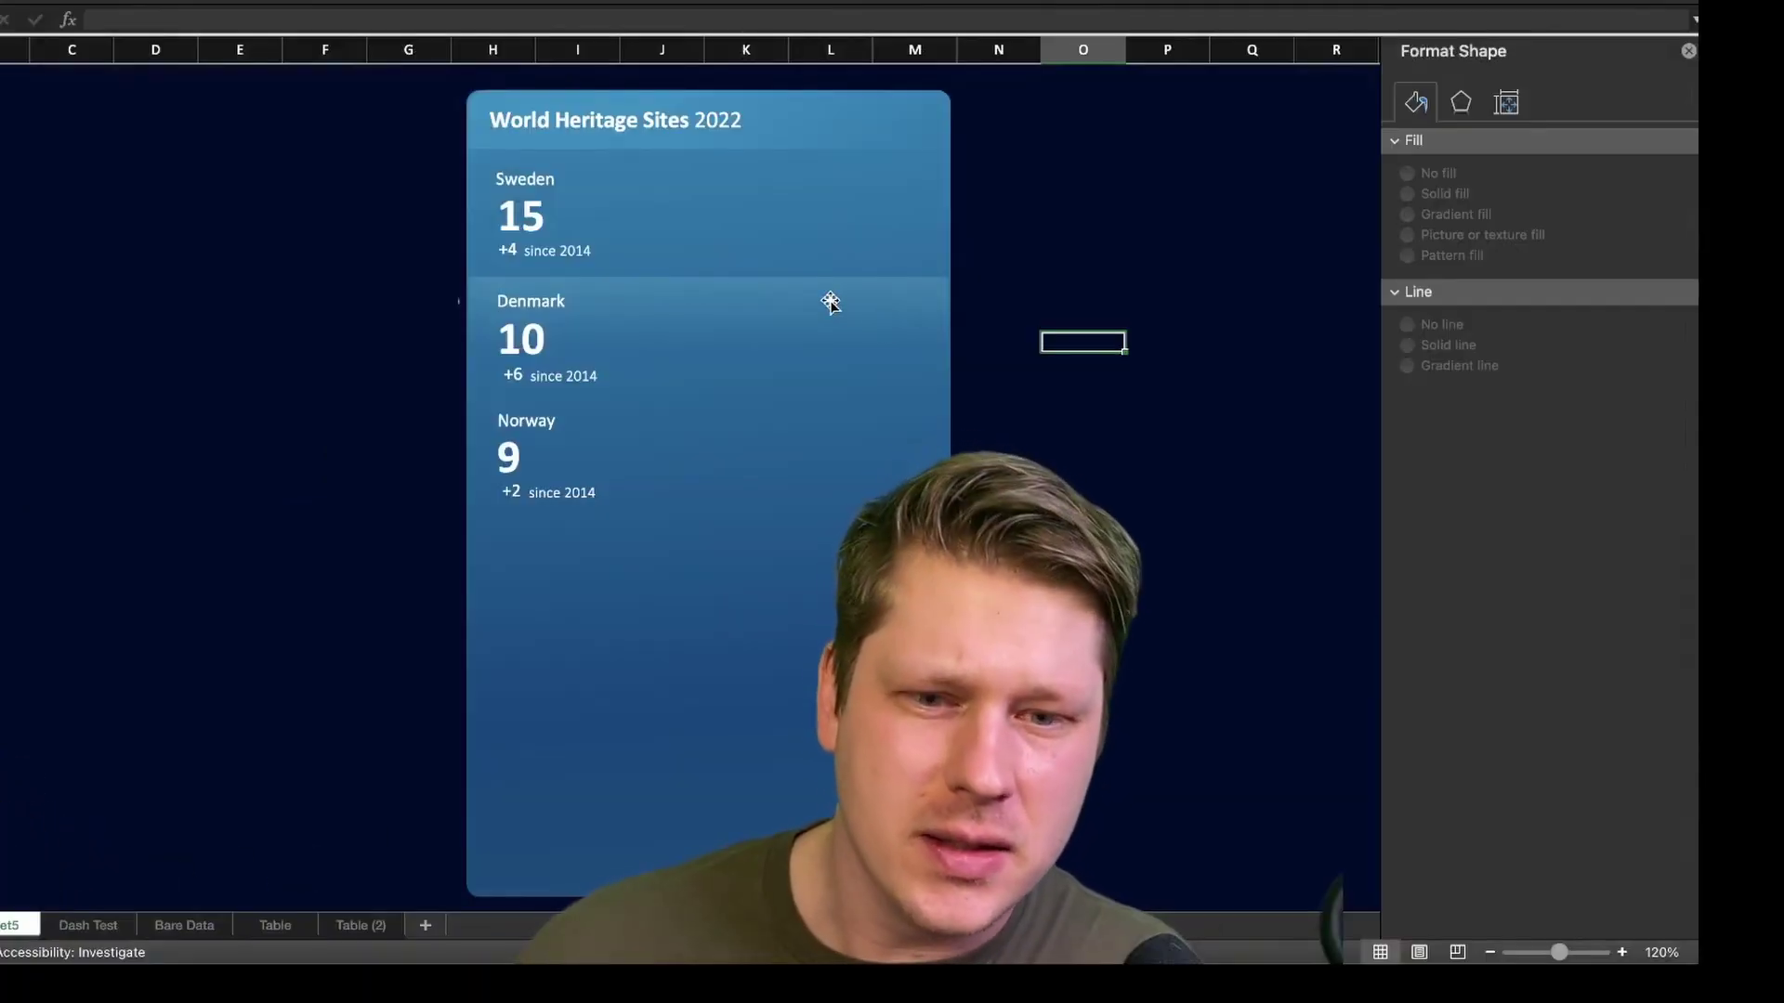
# Copy the Denmark section's gradient band down onto the Norway section
pyautogui.click(829, 303)
pyautogui.moveTo(830, 305); pyautogui.dragTo(808, 417)
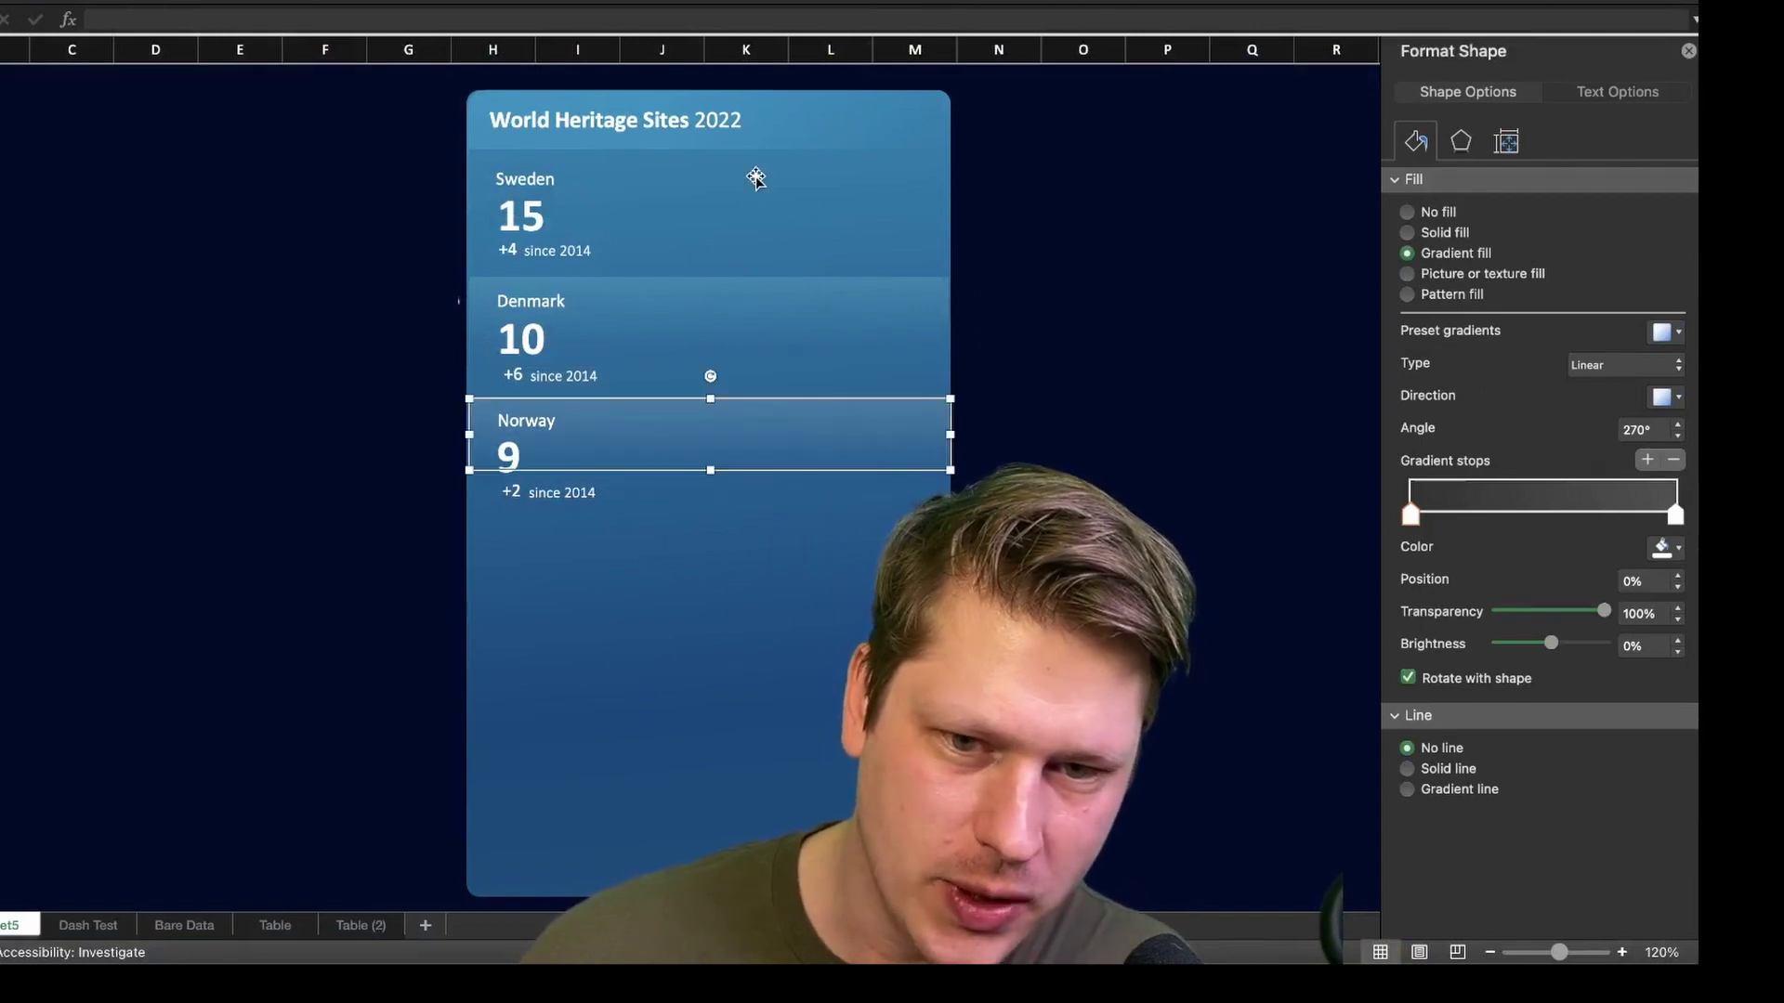
pyautogui.click(1264, 283)
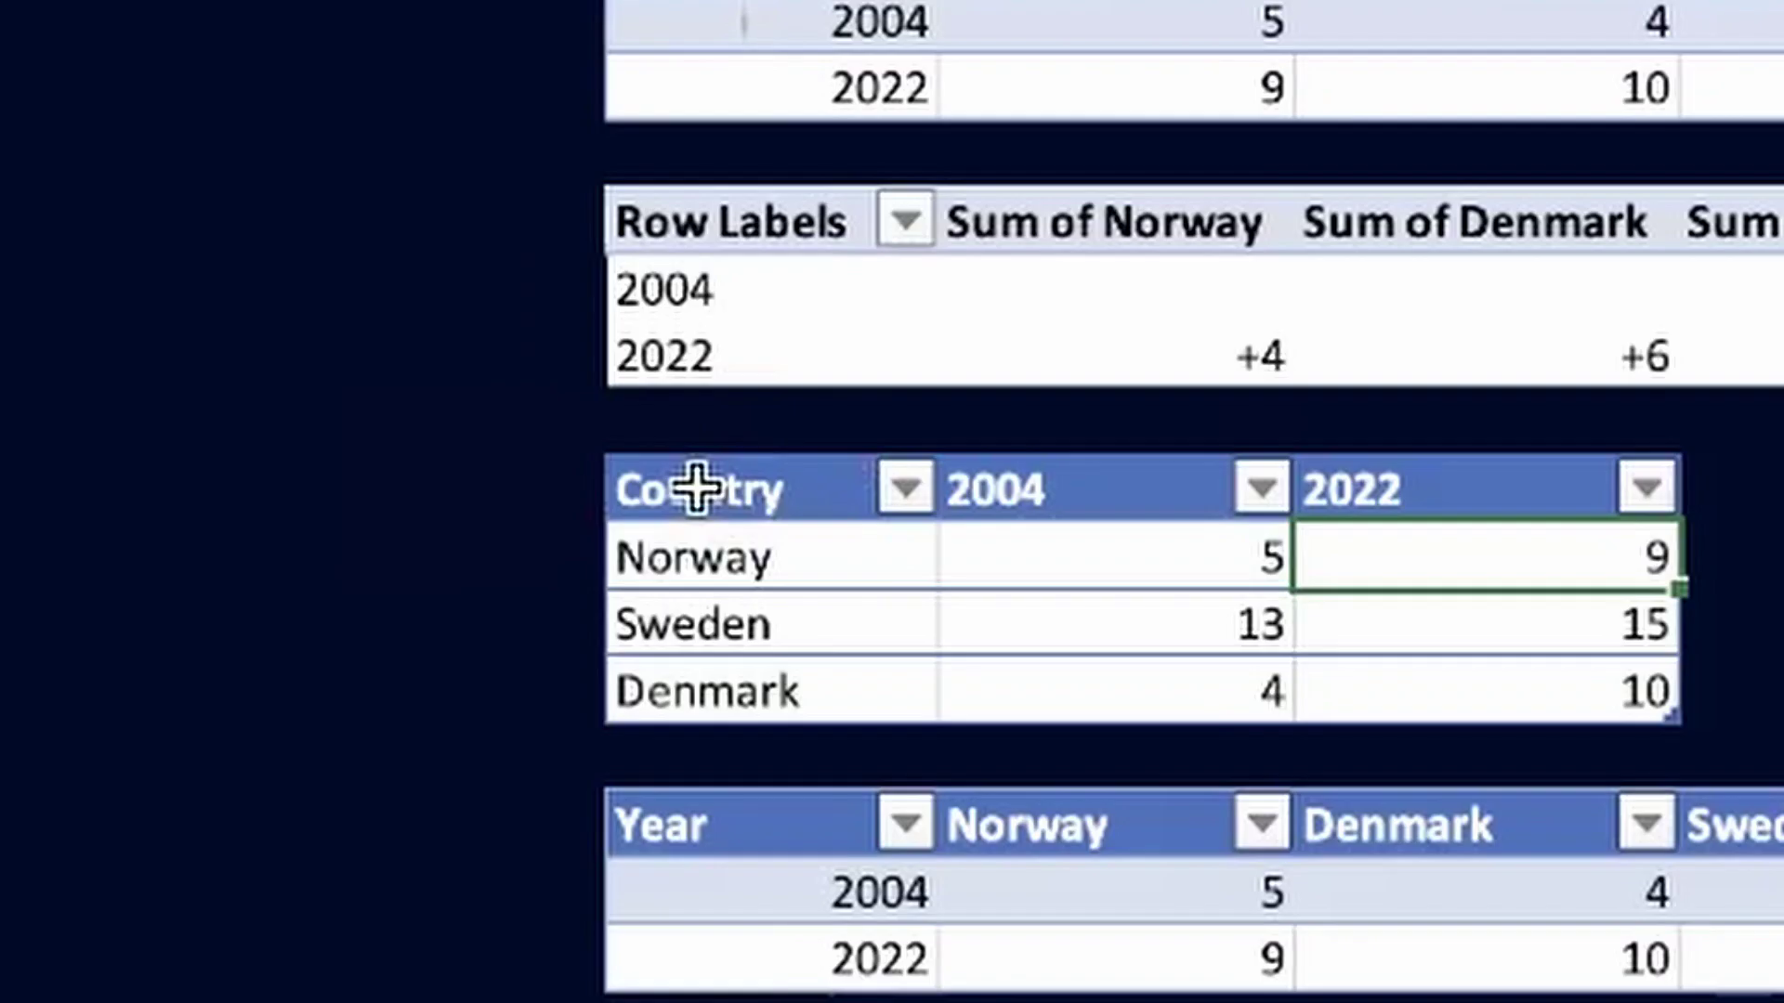
# Create a filled map chart from the Country table on the Dash Test sheet and bring it onto the Sheet5 panel
pyautogui.moveTo(701, 486); pyautogui.dragTo(1632, 688)
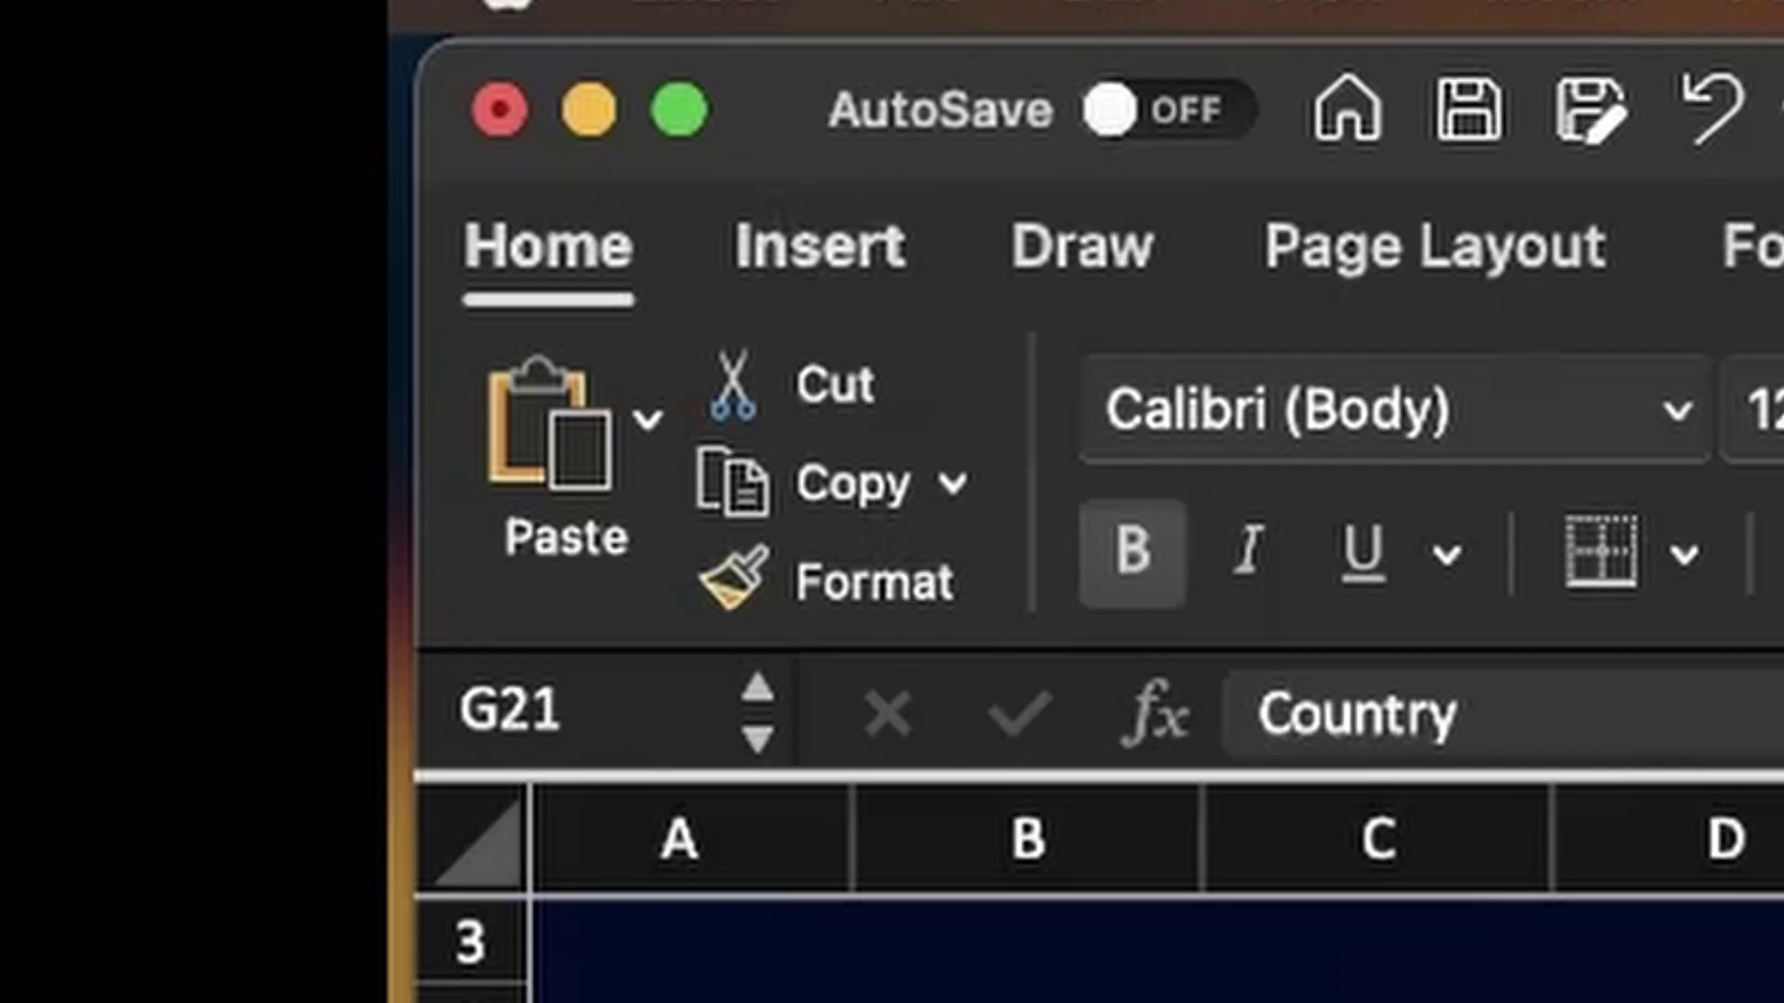
pyautogui.click(821, 248)
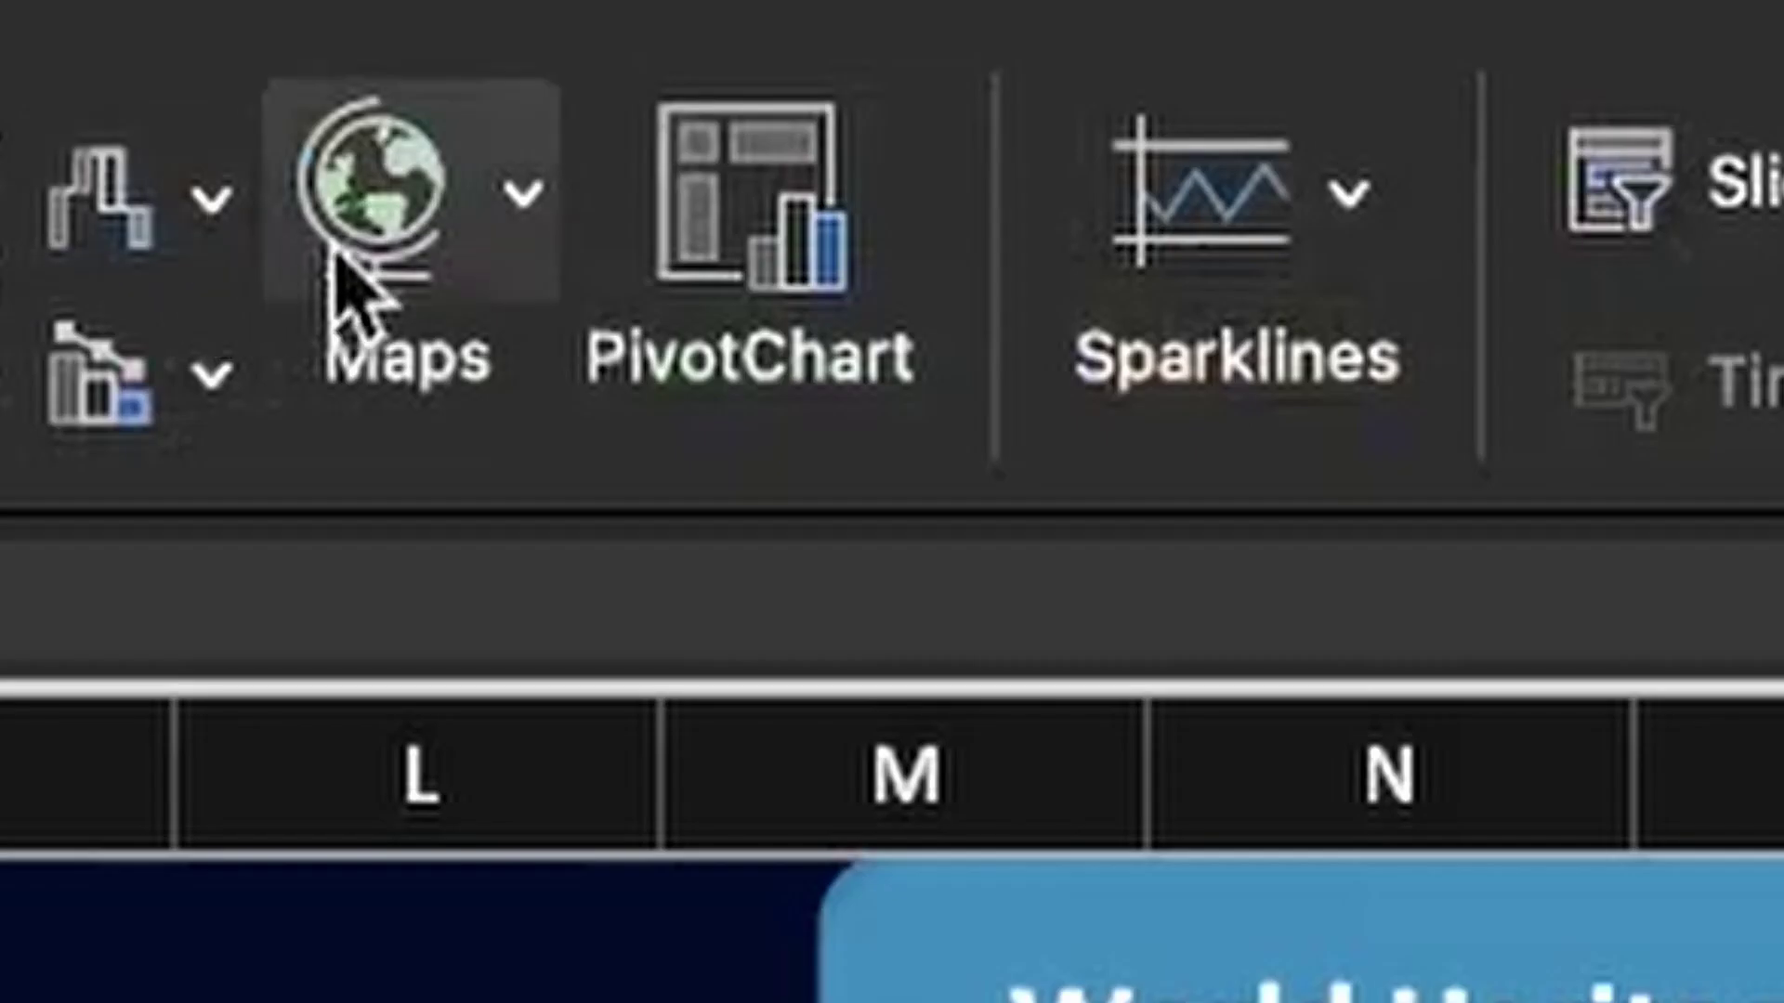
pyautogui.click(370, 249)
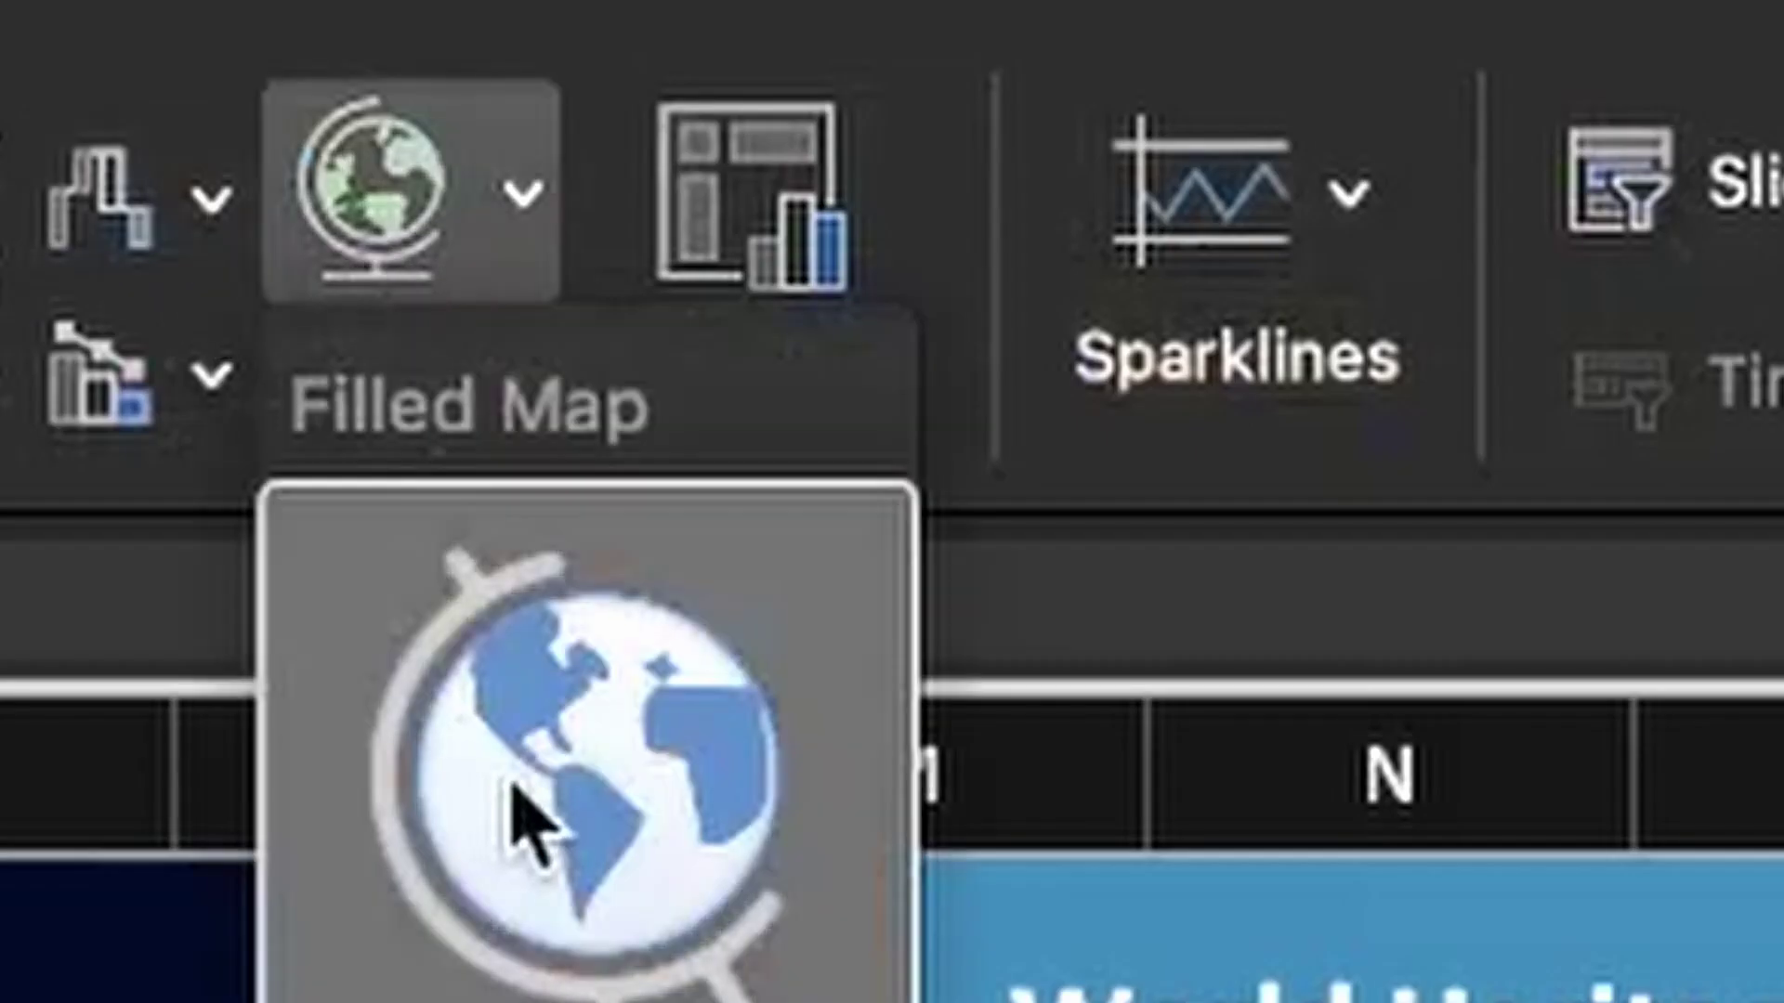
pyautogui.click(510, 817)
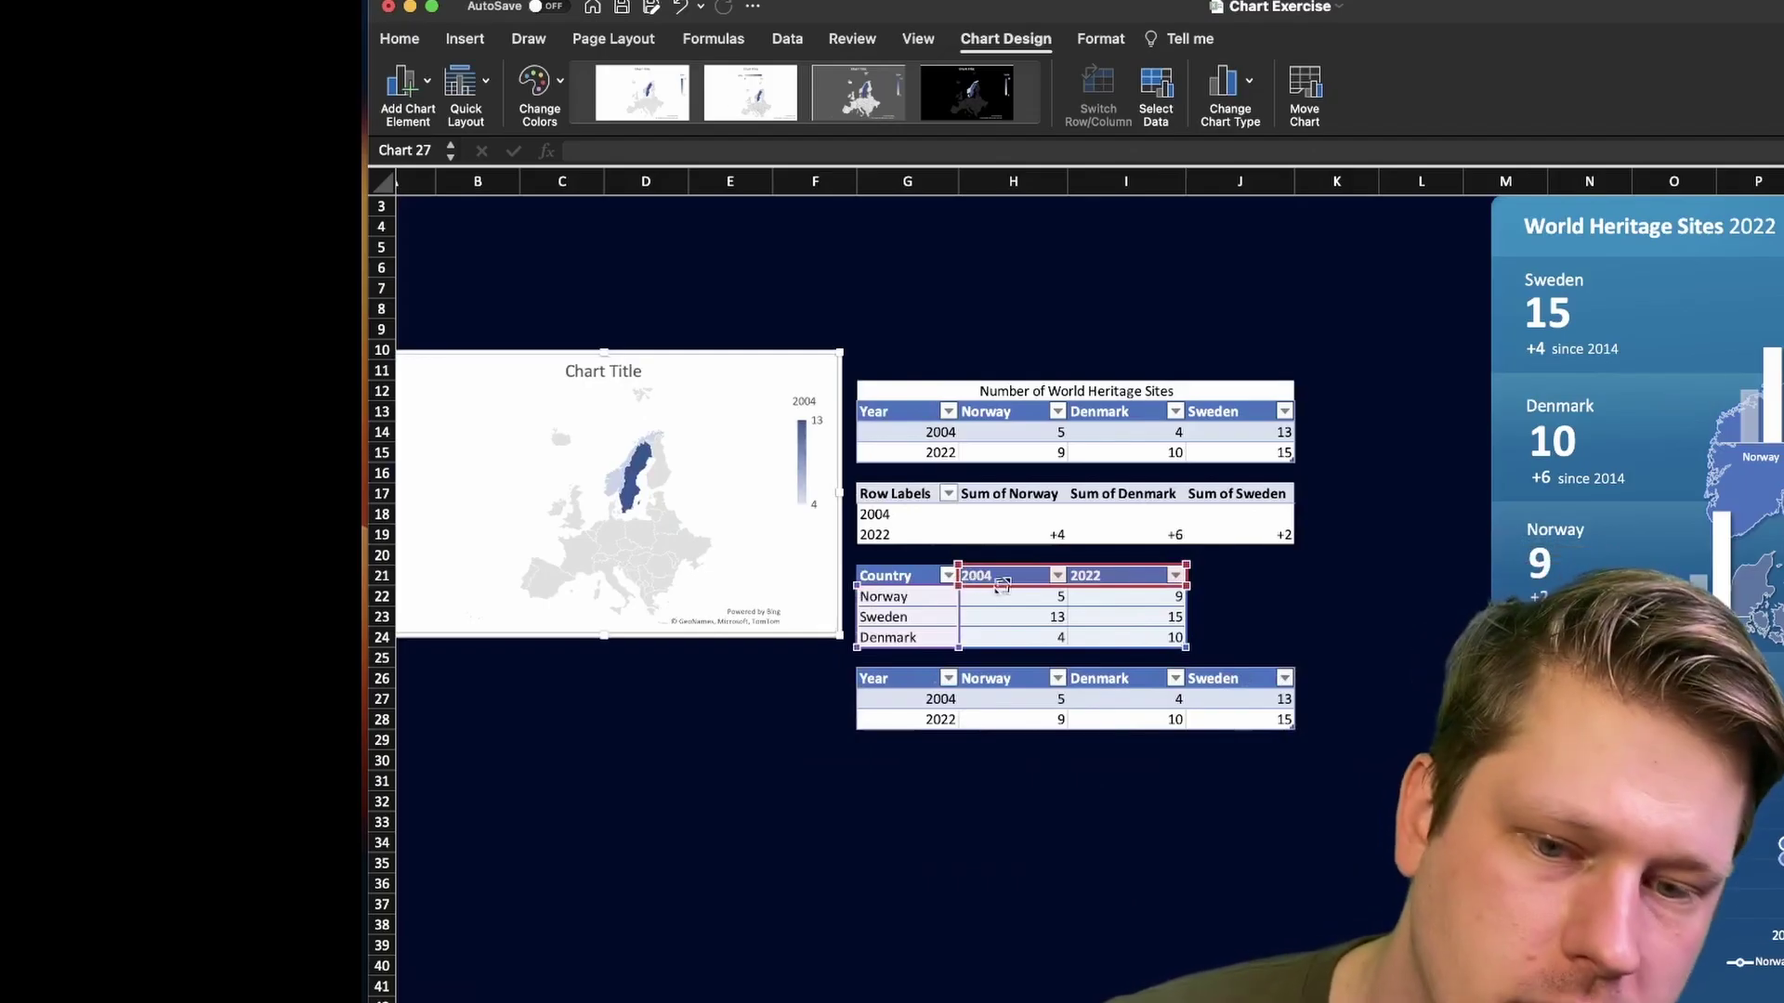
pyautogui.doubleClick(757, 470)
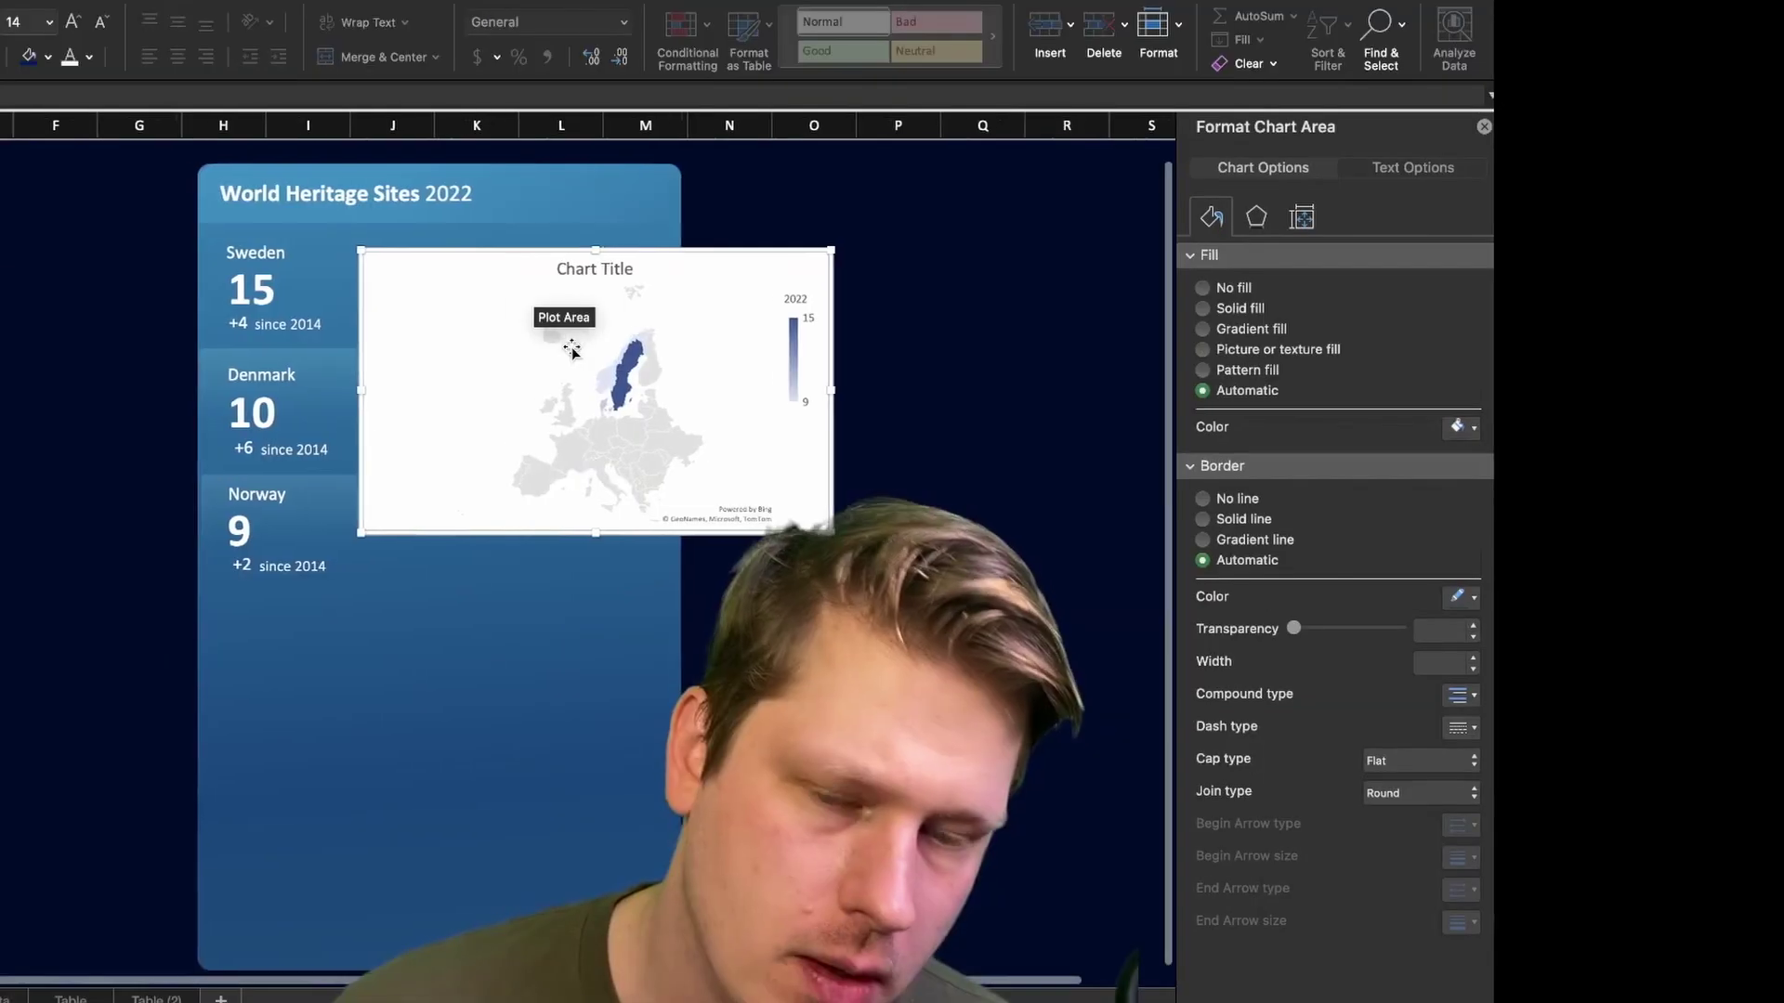
pyautogui.hscroll(2, 575, 349)
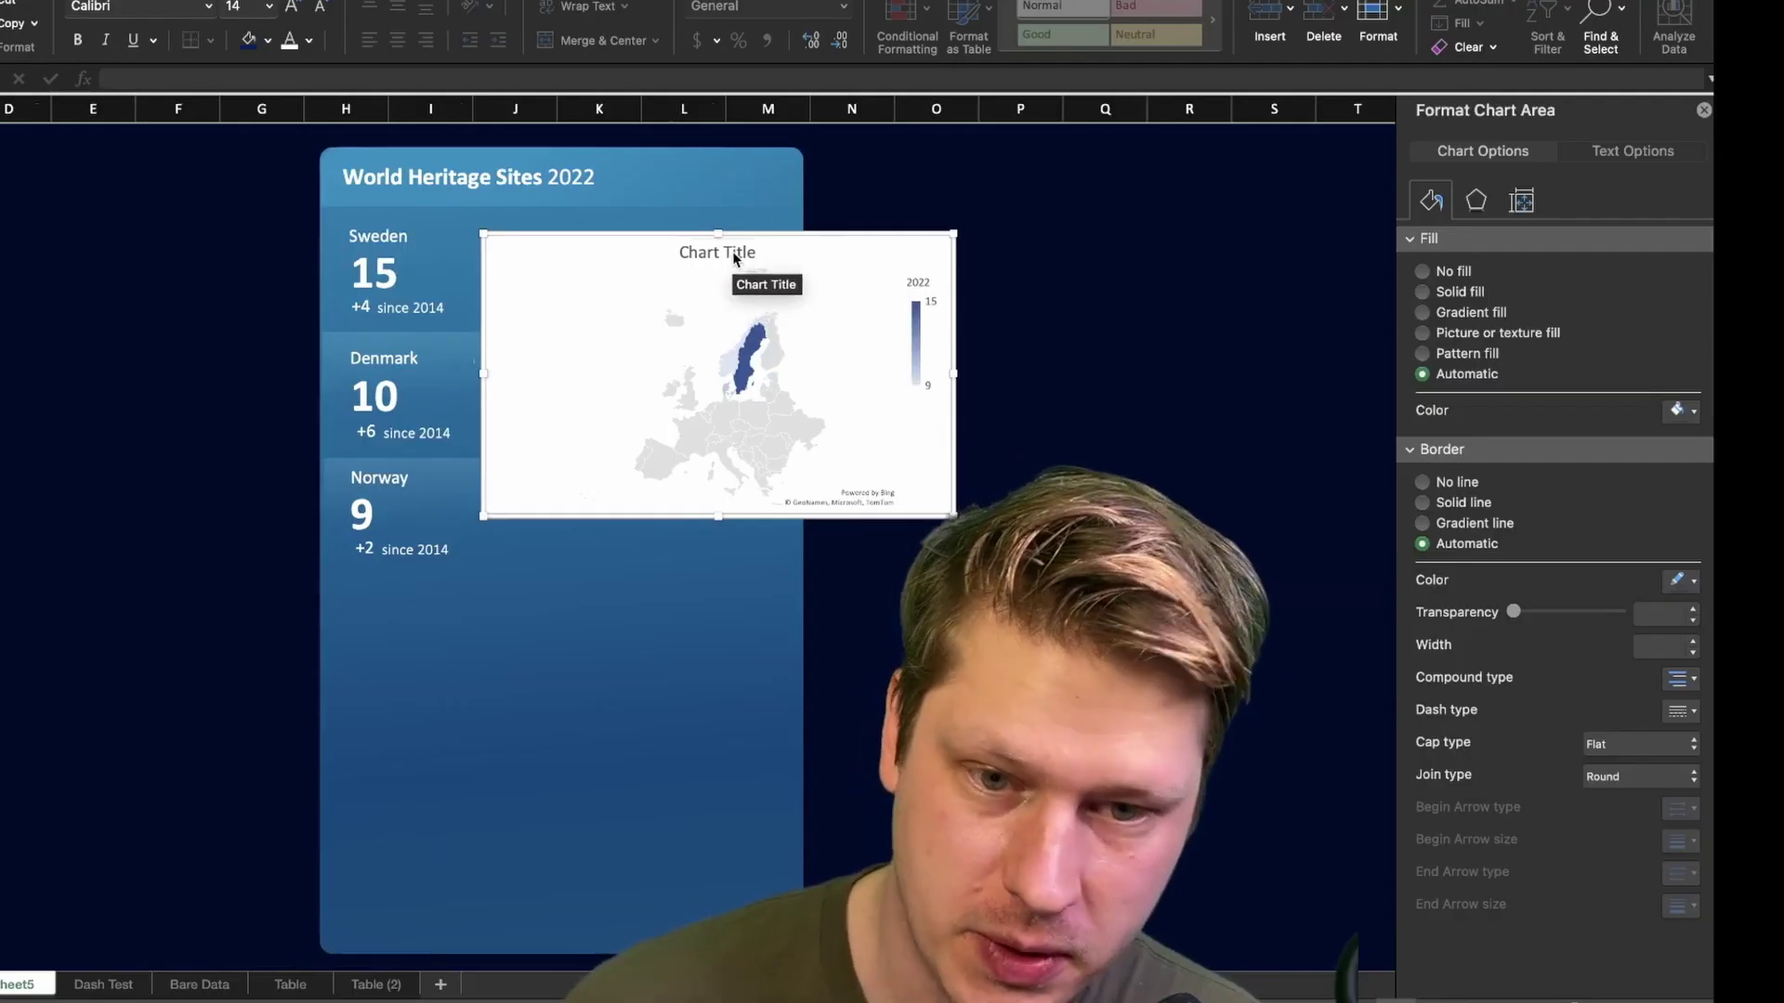
# Delete the map chart's title and its 2022 gradient legend
pyautogui.click(983, 236)
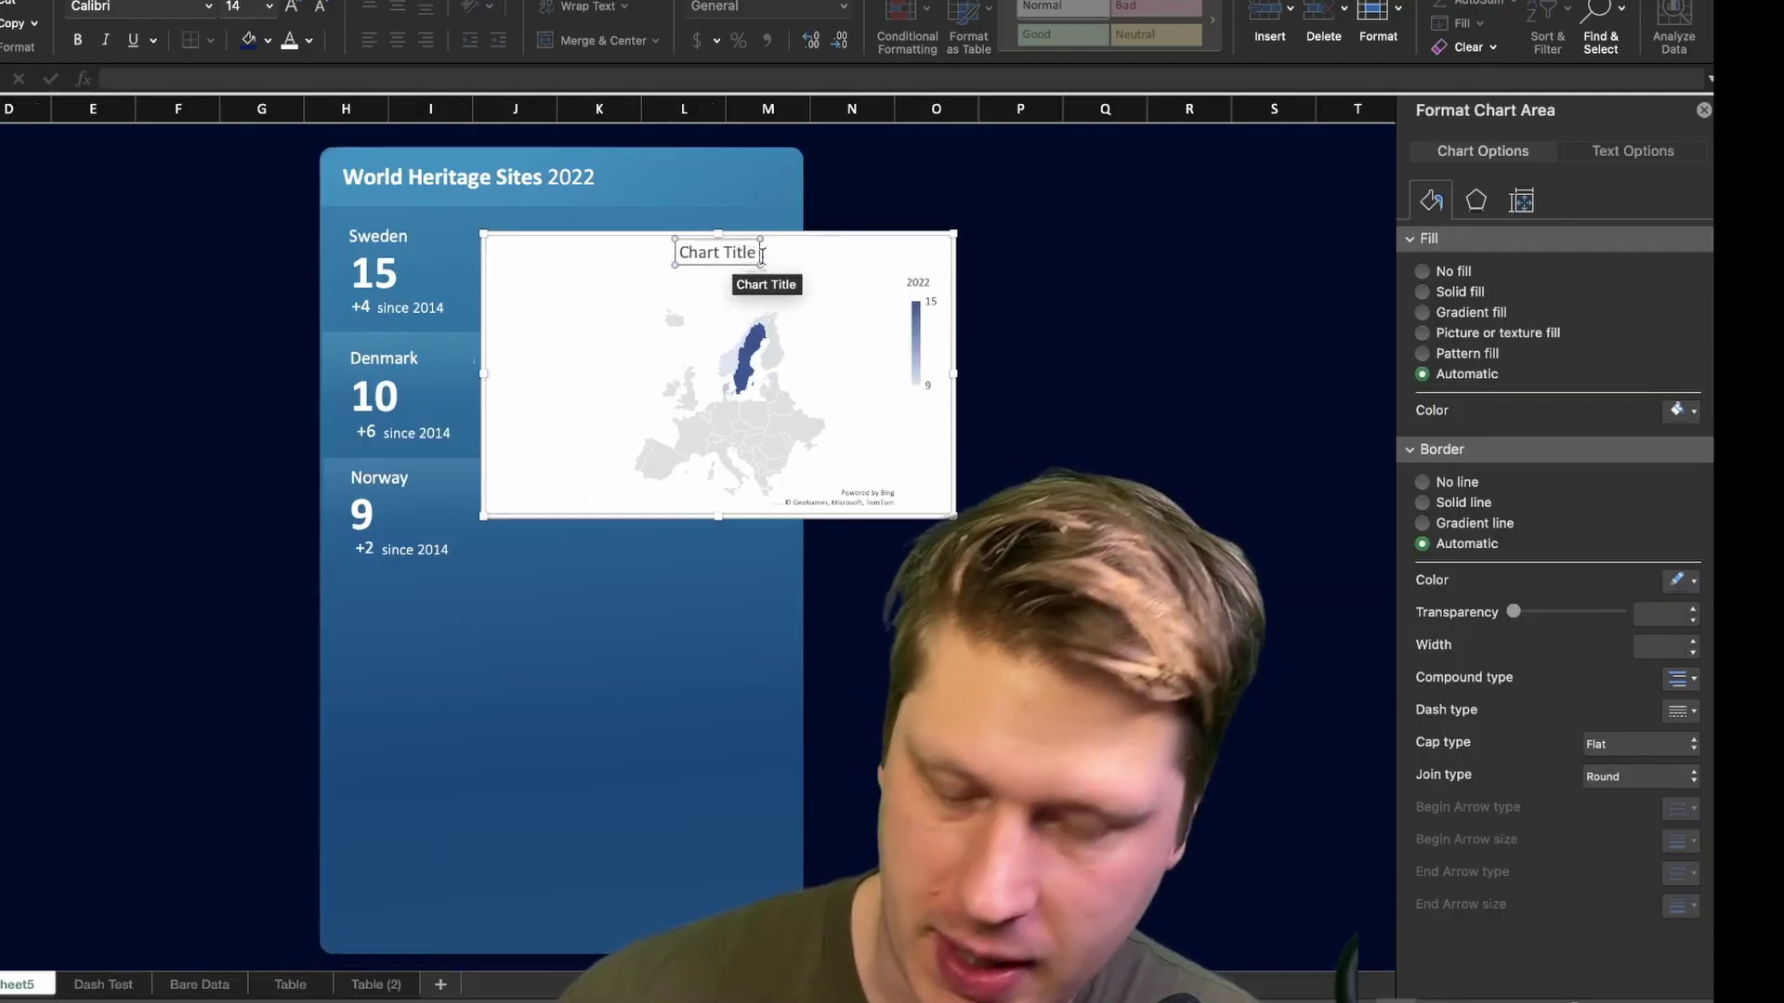
pyautogui.press('Delete')
pyautogui.click(922, 307)
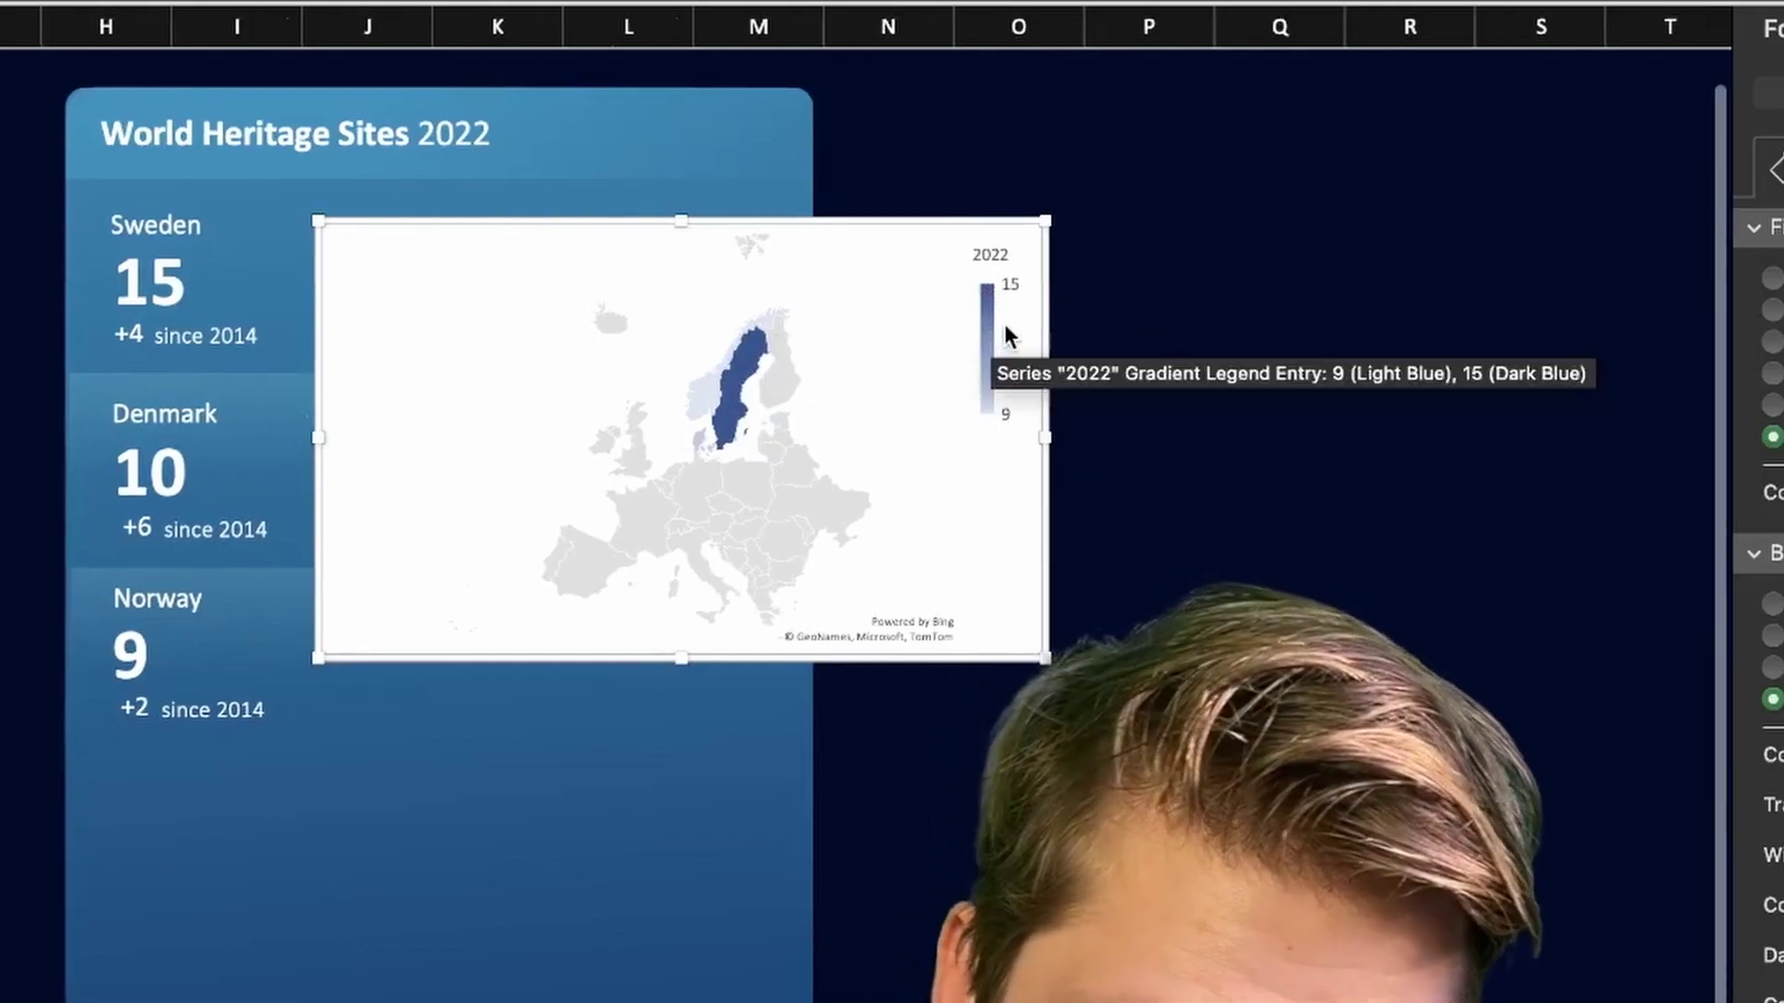
pyautogui.click(995, 262)
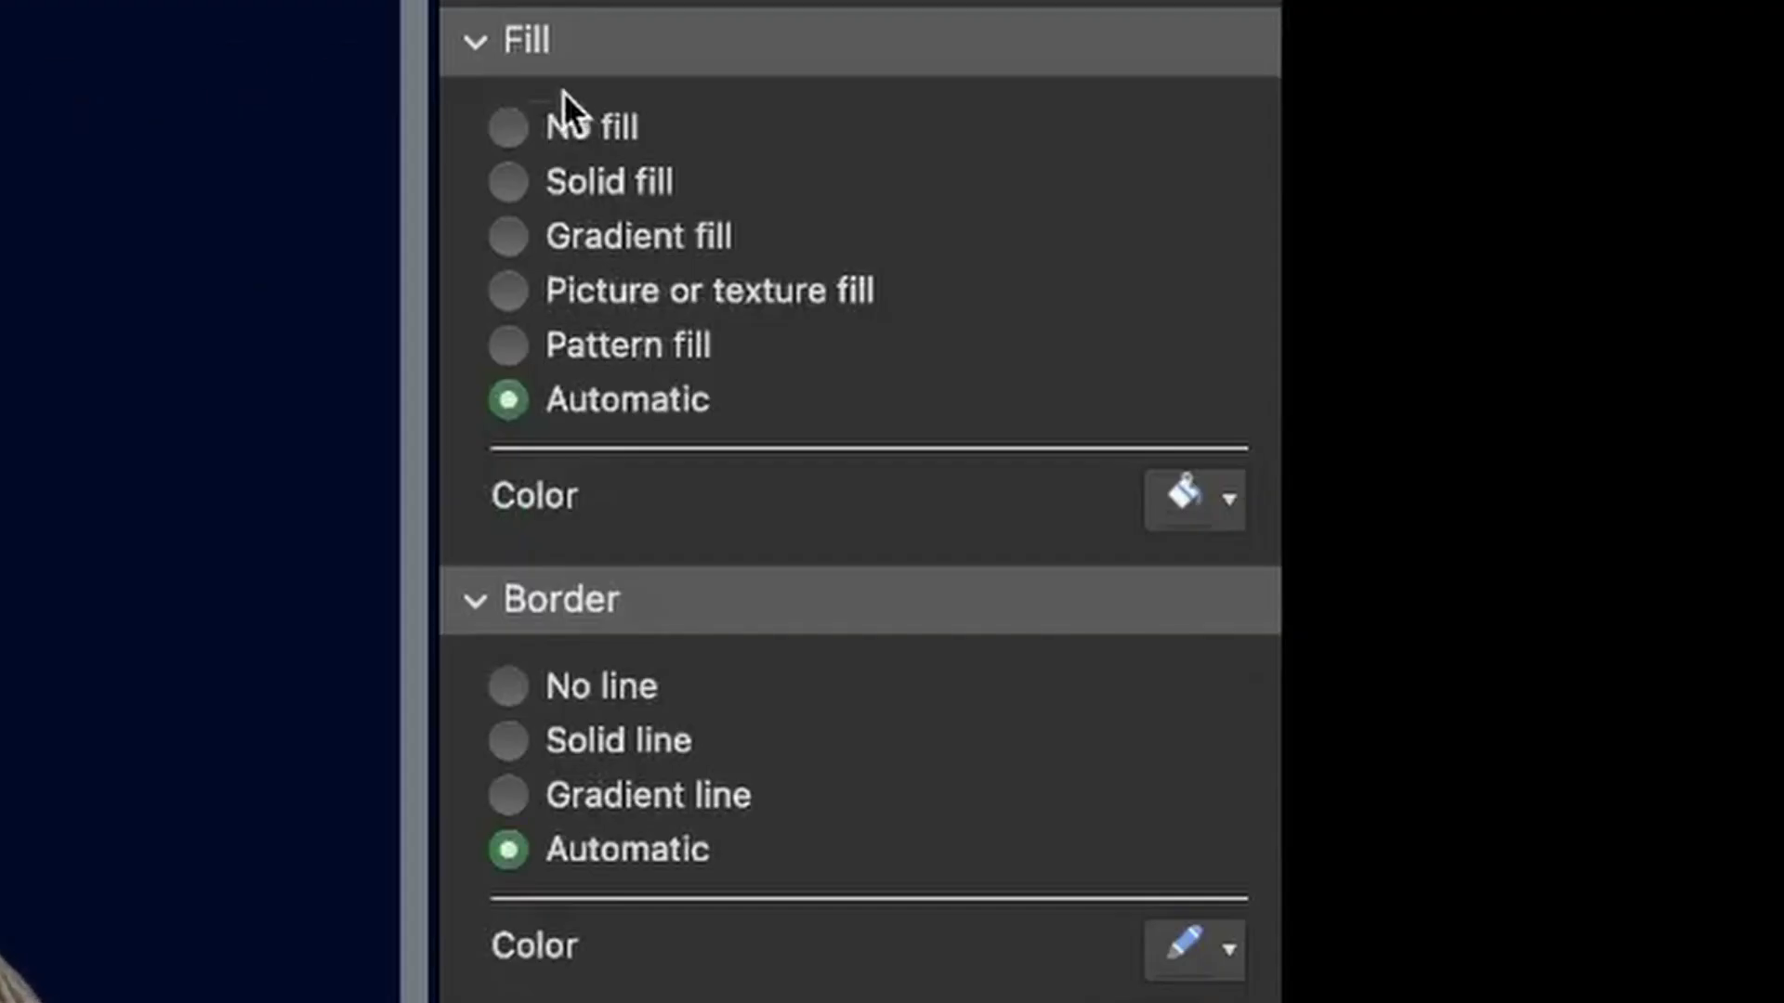
# Remove the map chart's background fill and border, and limit its map area to only regions with data
pyautogui.scroll(2, 565, 130)
pyautogui.click(563, 244)
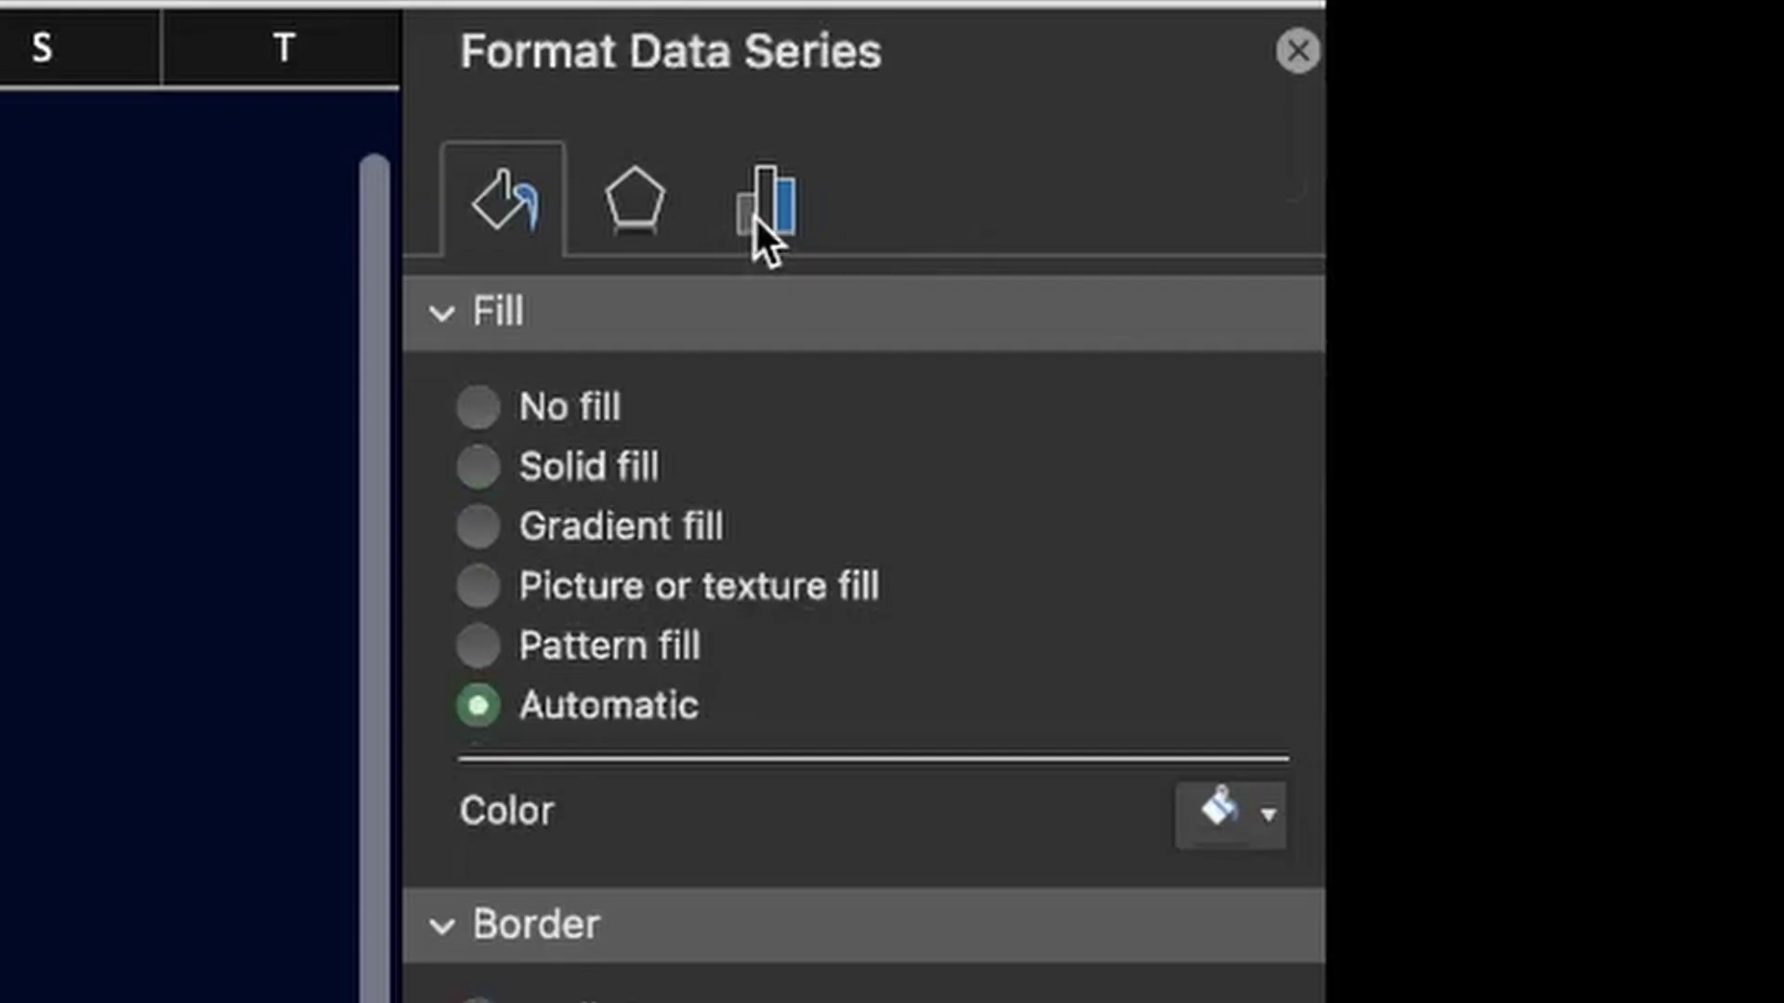
pyautogui.click(763, 206)
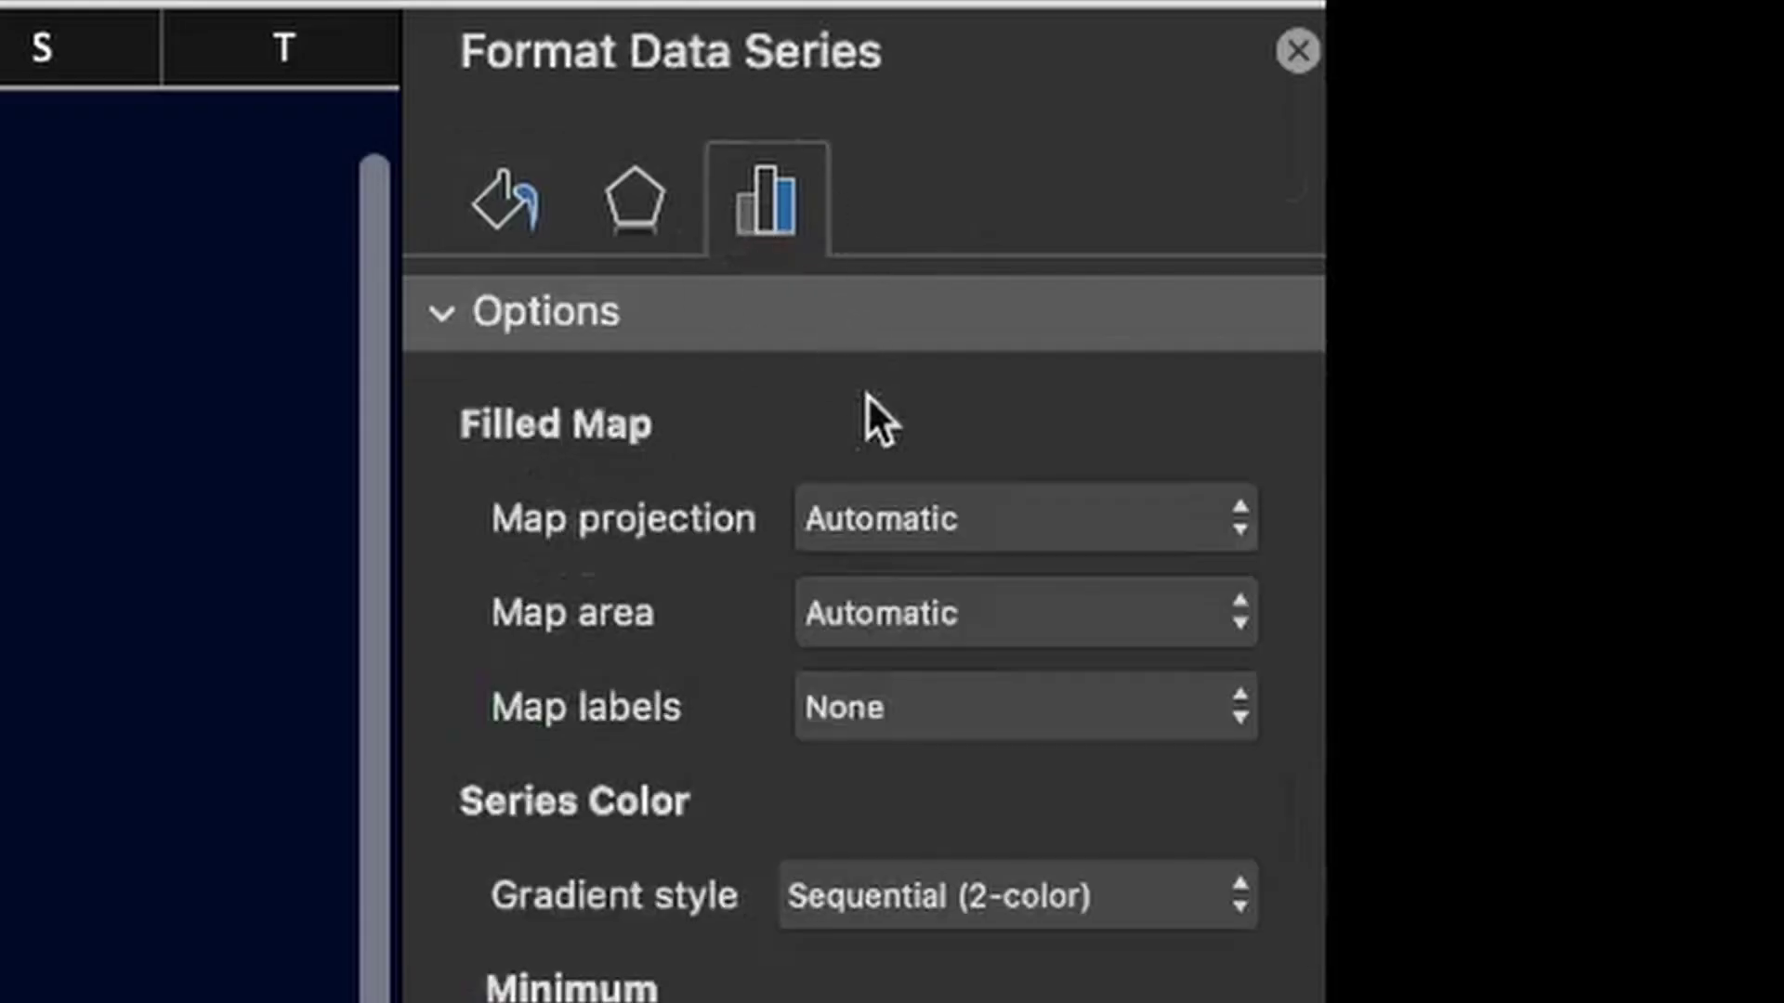
pyautogui.click(911, 620)
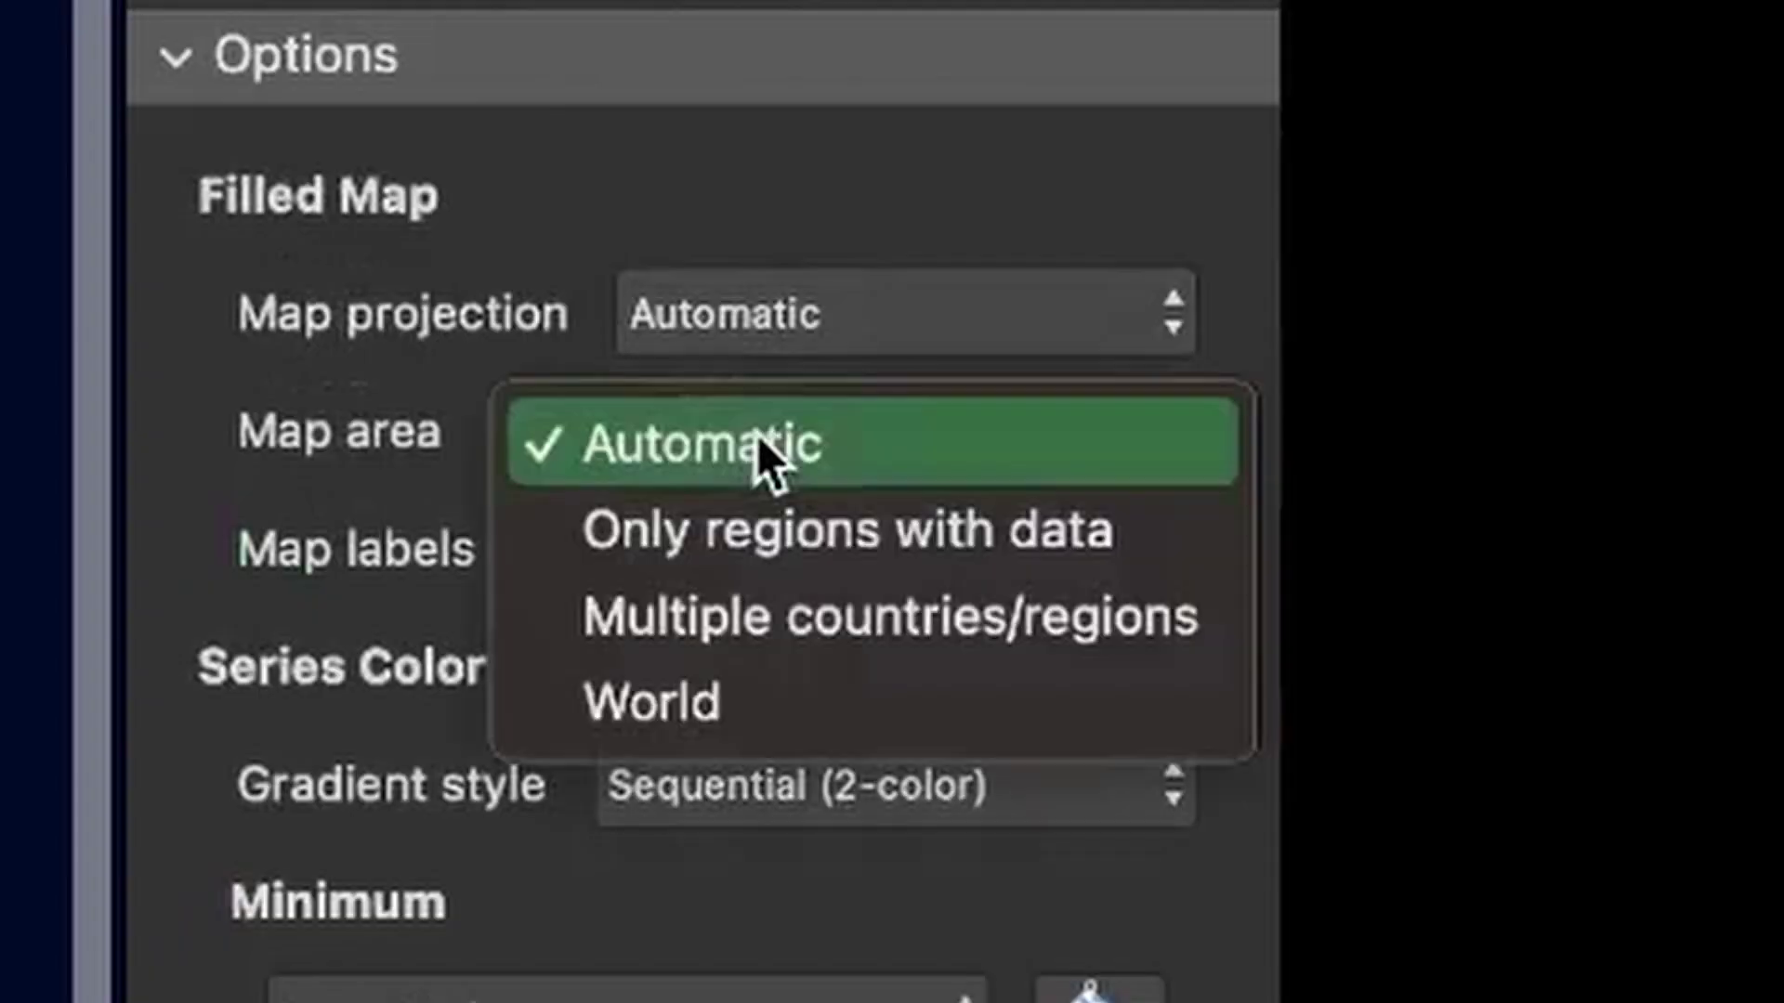
pyautogui.click(743, 557)
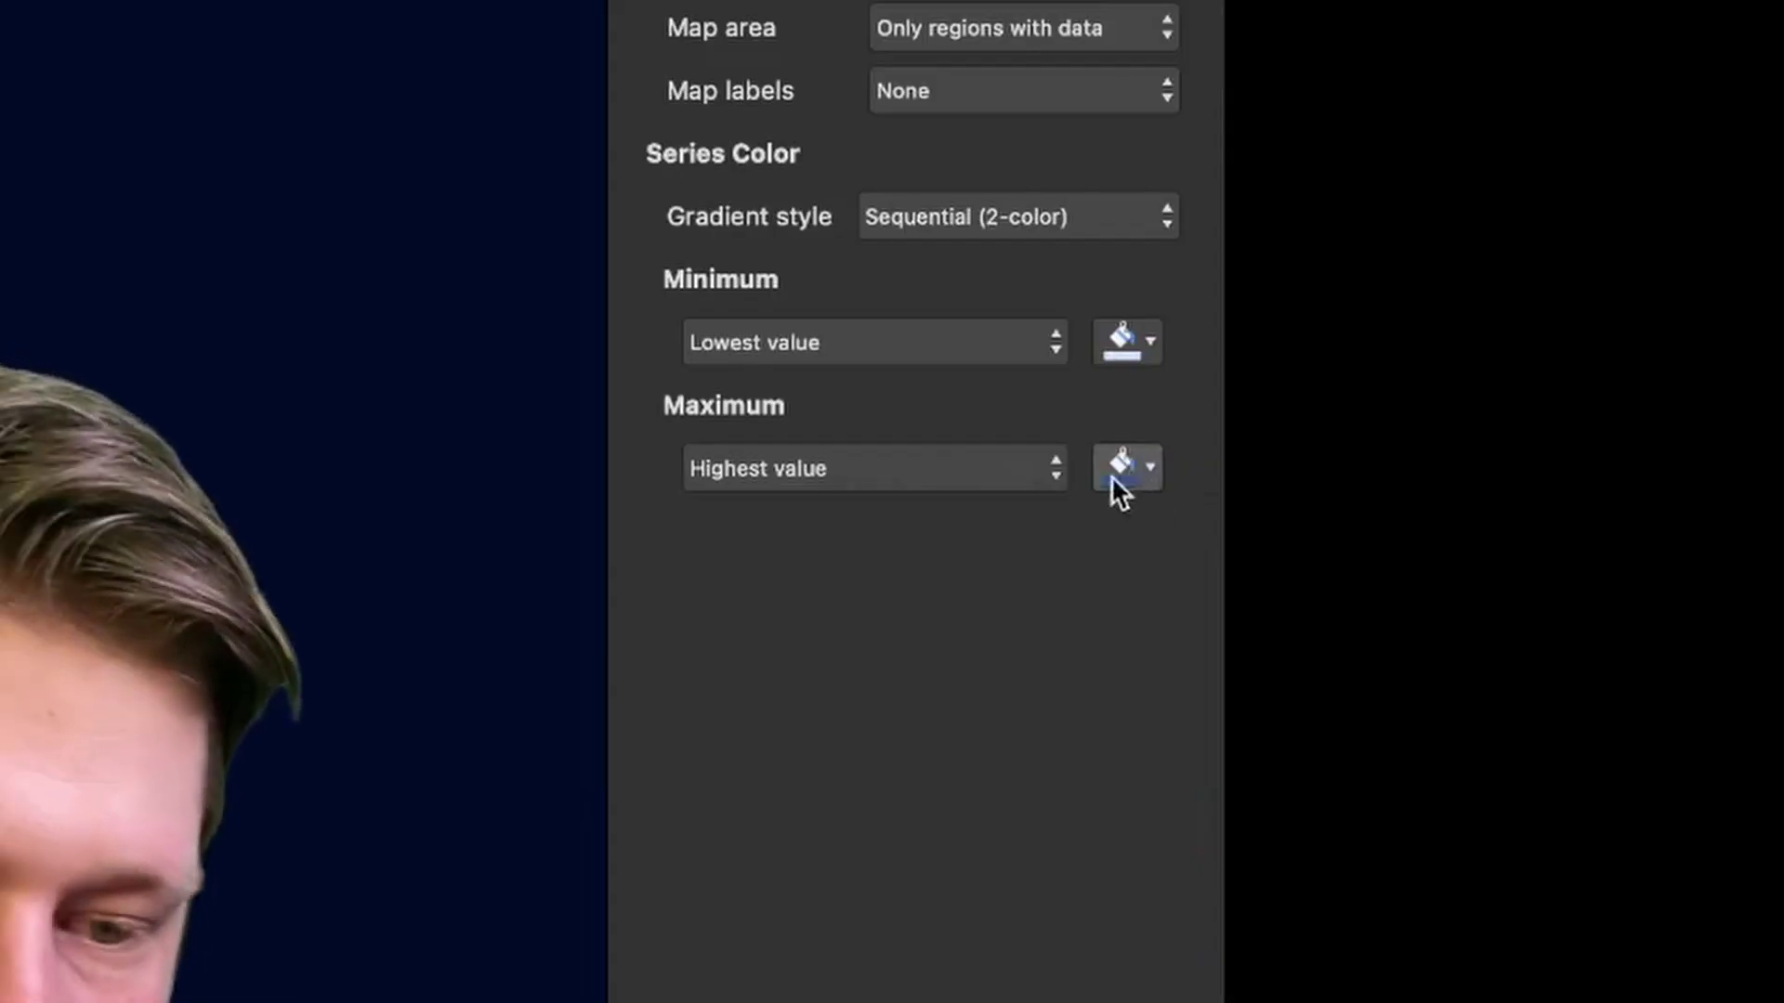
# Recolor the map series' highest and lowest values with muted blue shades that match the panel
pyautogui.click(1115, 469)
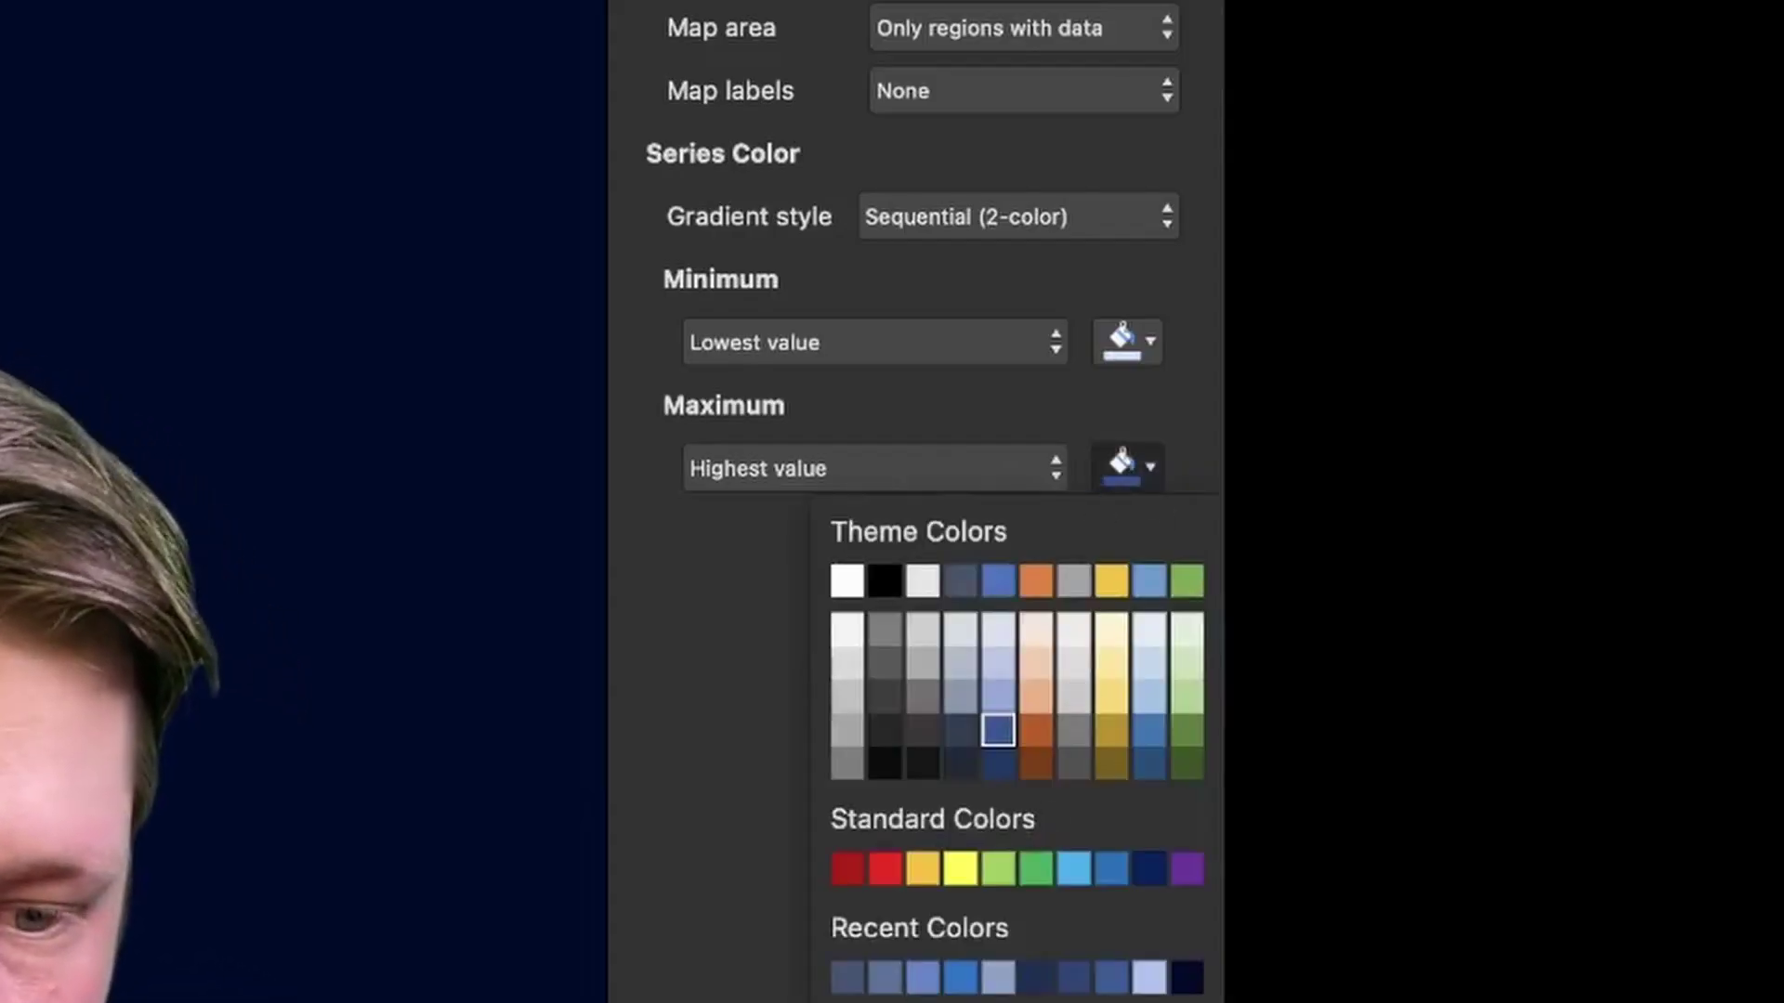
pyautogui.click(1112, 712)
pyautogui.click(1139, 340)
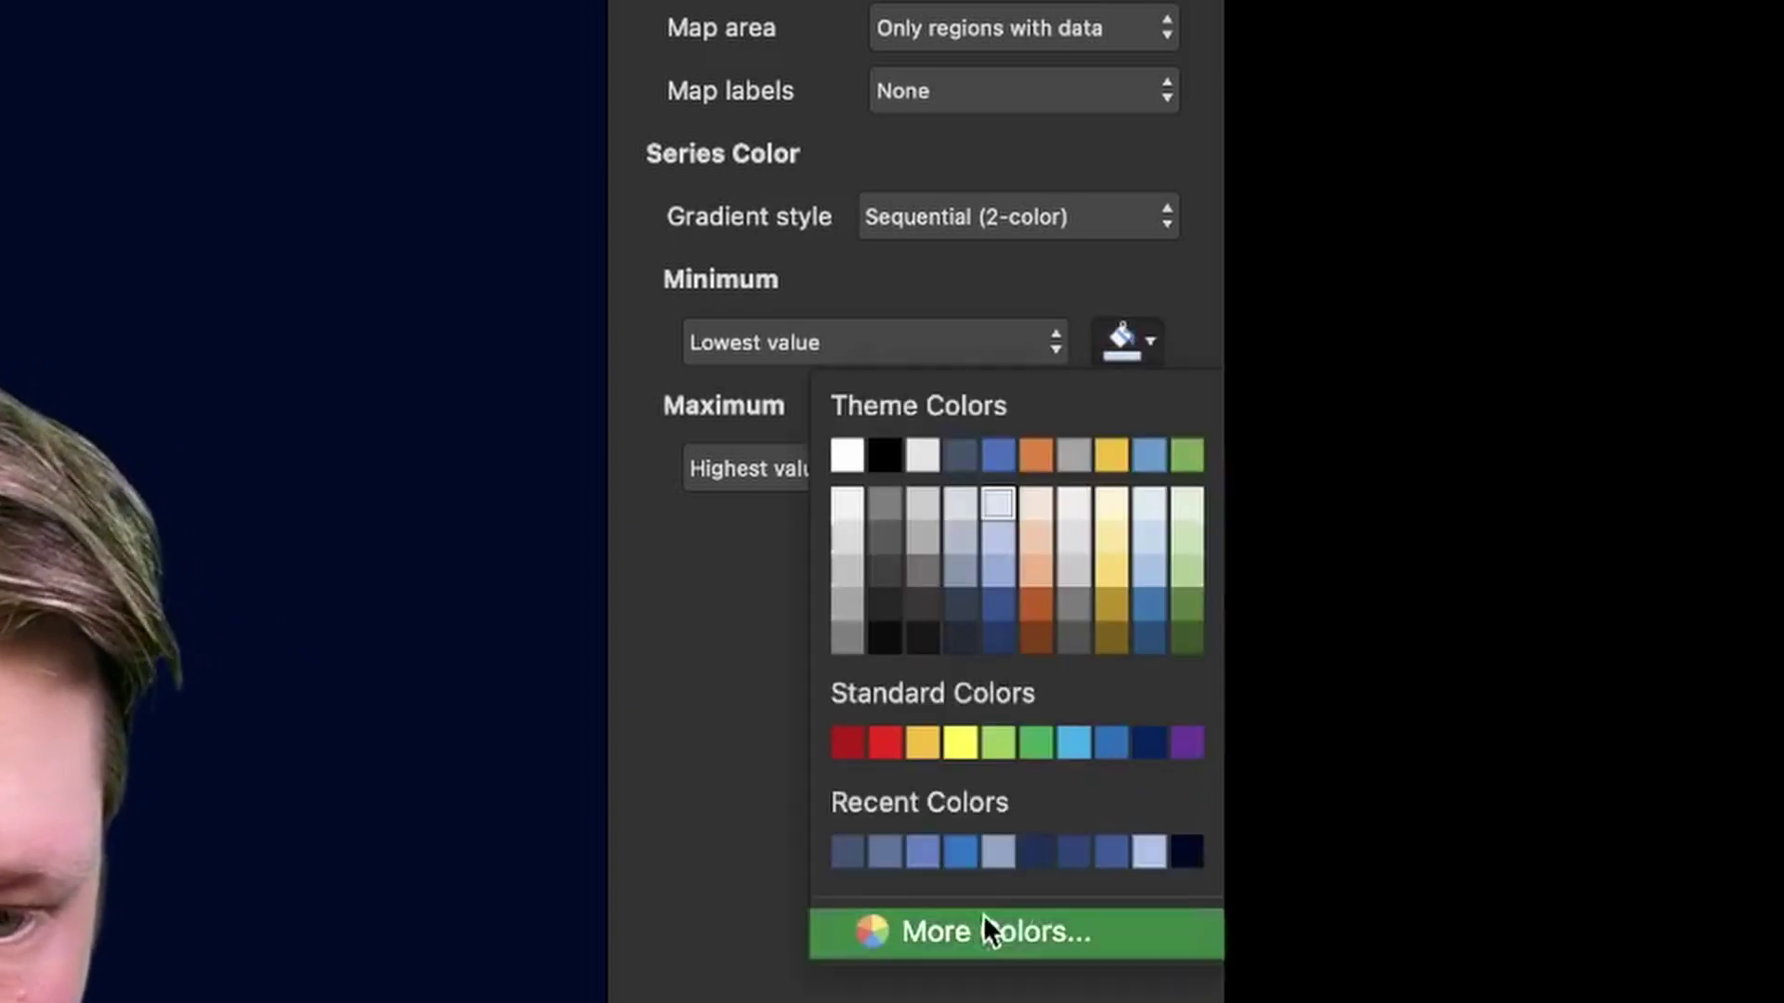
pyautogui.click(885, 851)
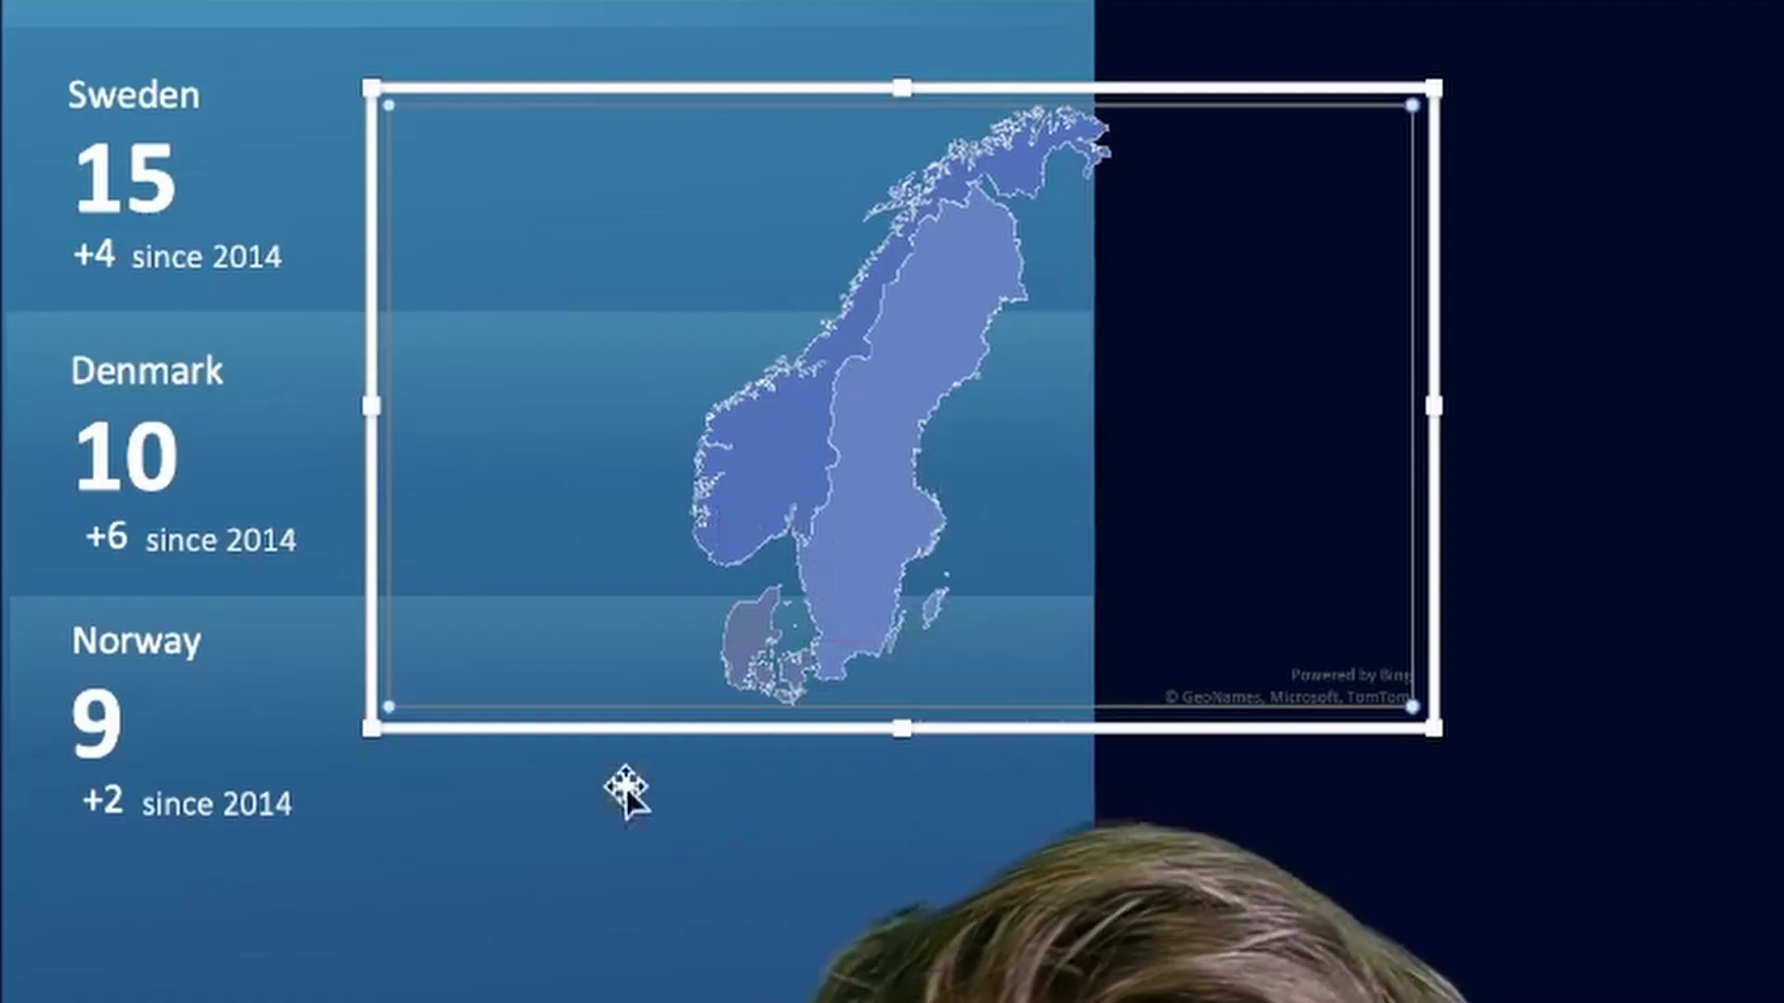
# Enlarge the map chart and position it beside the country figures so it spans all three sections
pyautogui.moveTo(369, 738); pyautogui.dragTo(108, 1002)
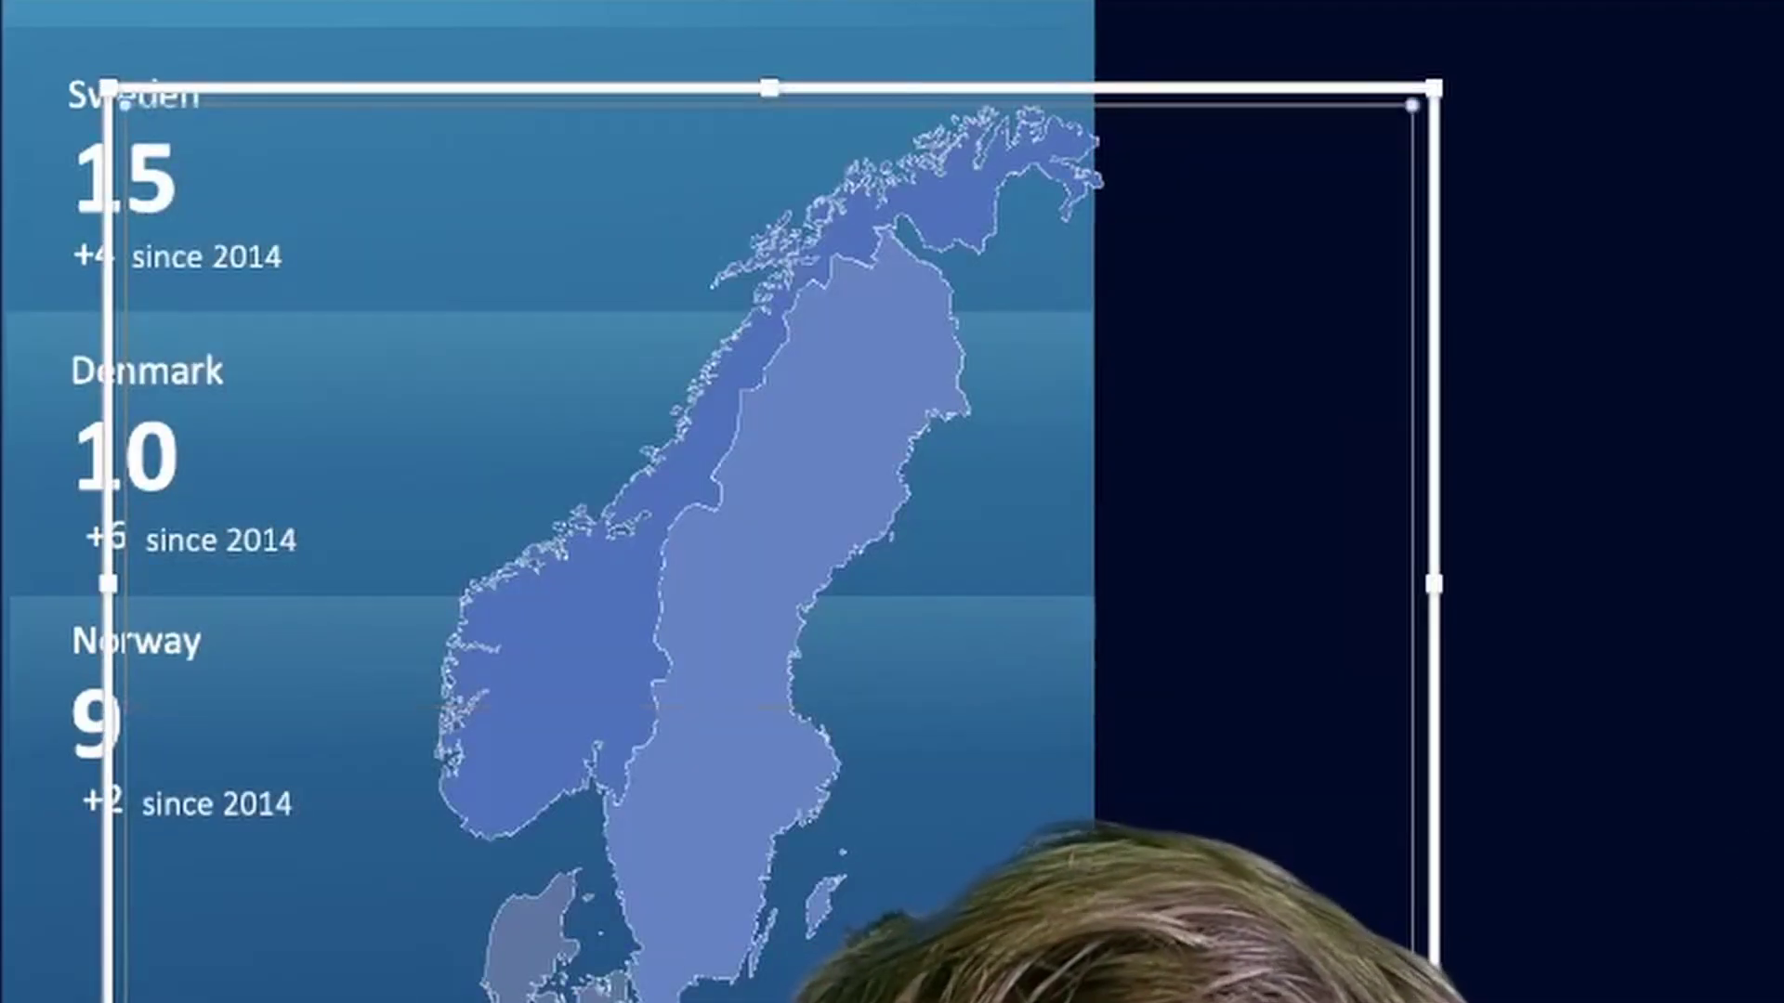
pyautogui.moveTo(1347, 1002); pyautogui.dragTo(1469, 940)
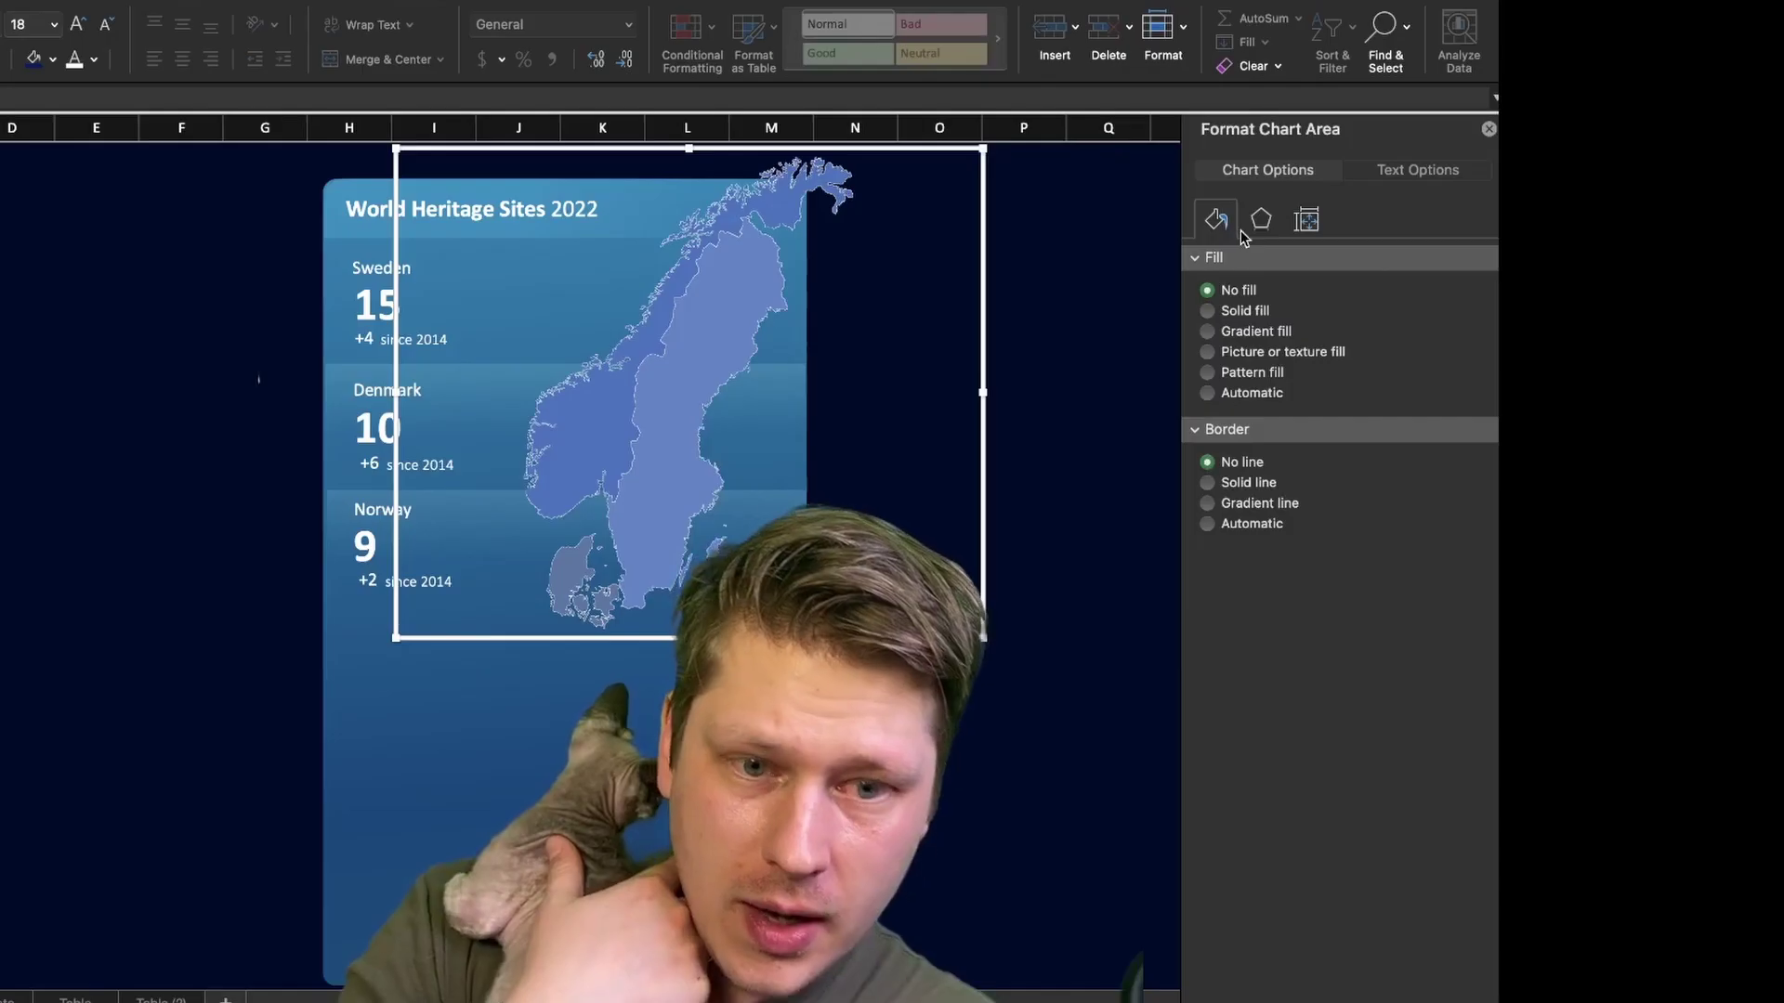
# Give the map countries a shadow and a solid white border 0.75 pt wide with 27% transparency
pyautogui.click(1265, 223)
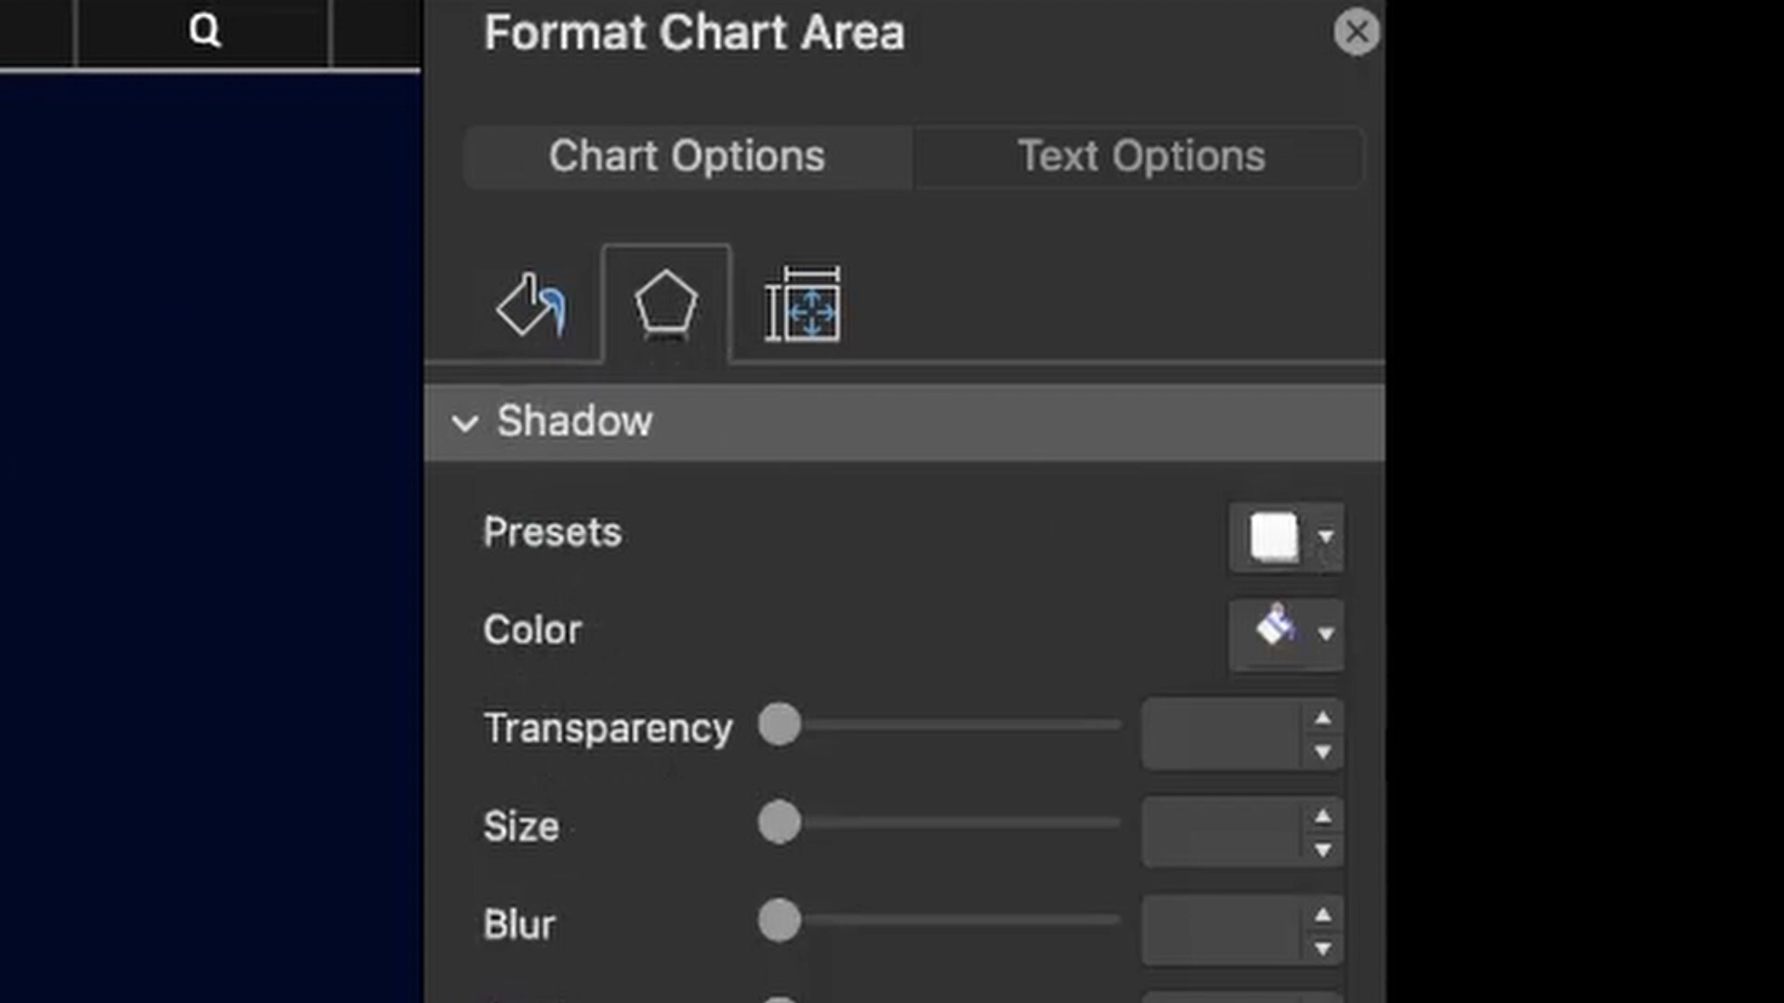
pyautogui.click(198, 420)
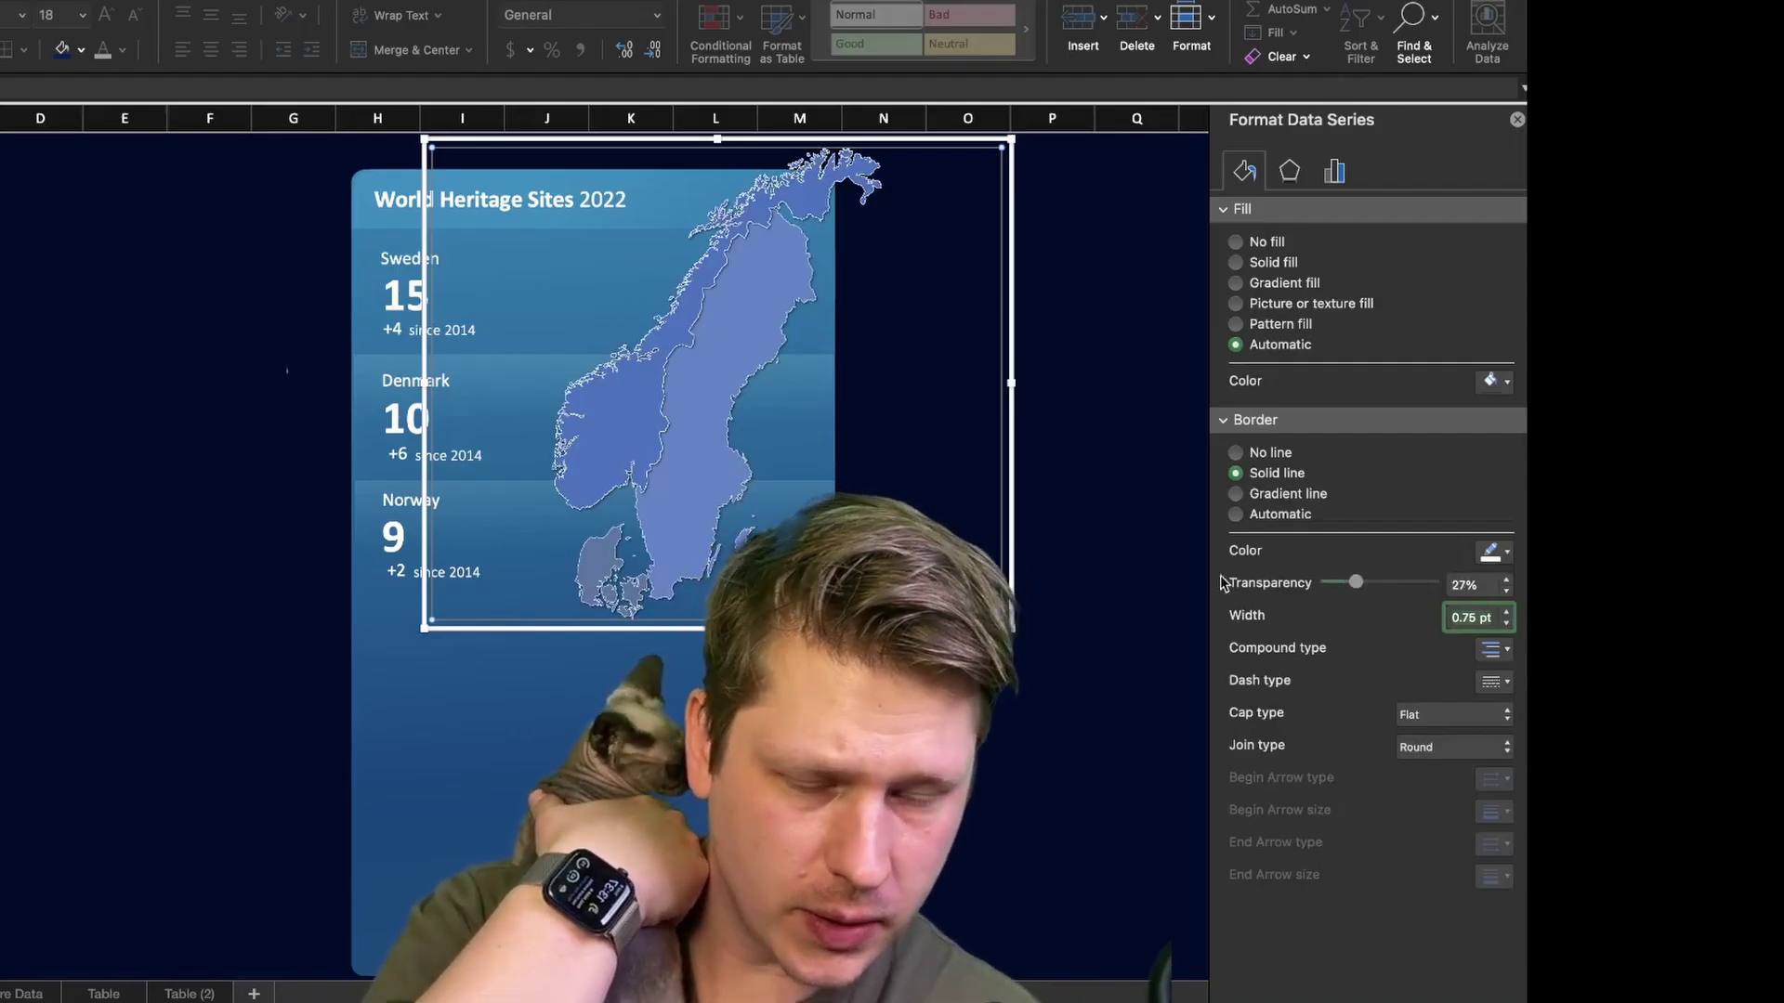
pyautogui.click(1064, 482)
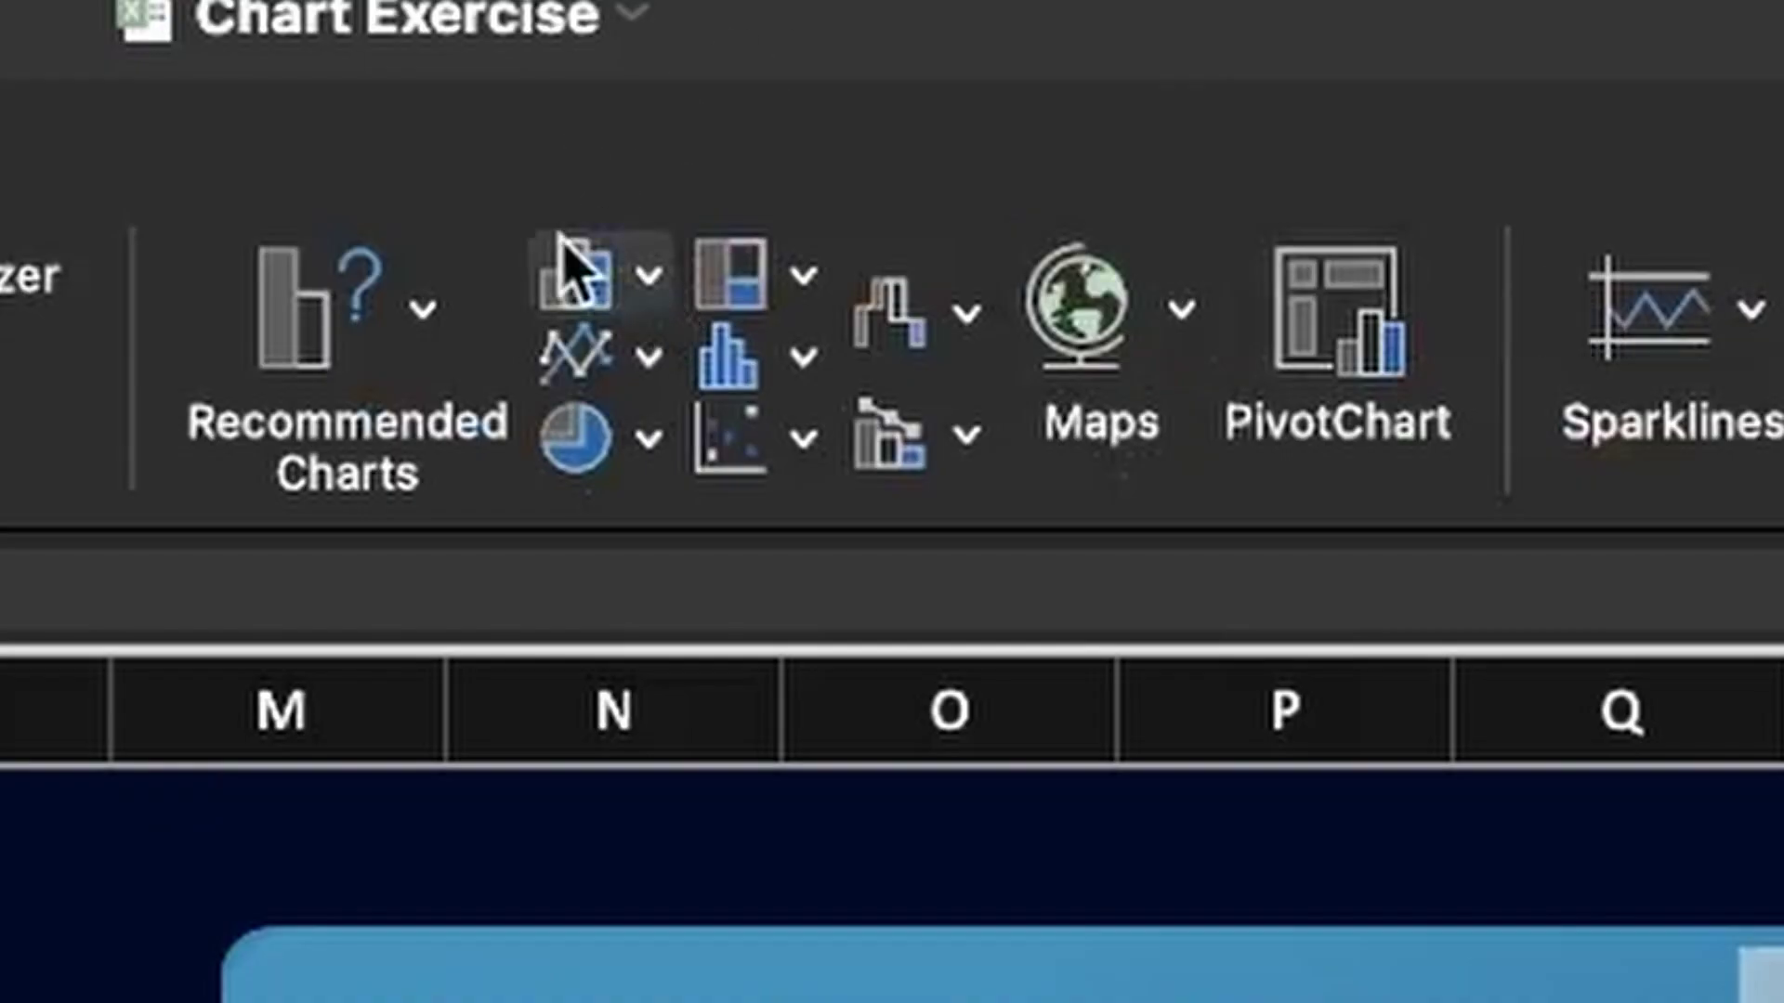
# Insert a clustered column chart of Norway's values from the Dash Test sheet and name its series 2014 and 2022
pyautogui.click(649, 275)
pyautogui.click(501, 469)
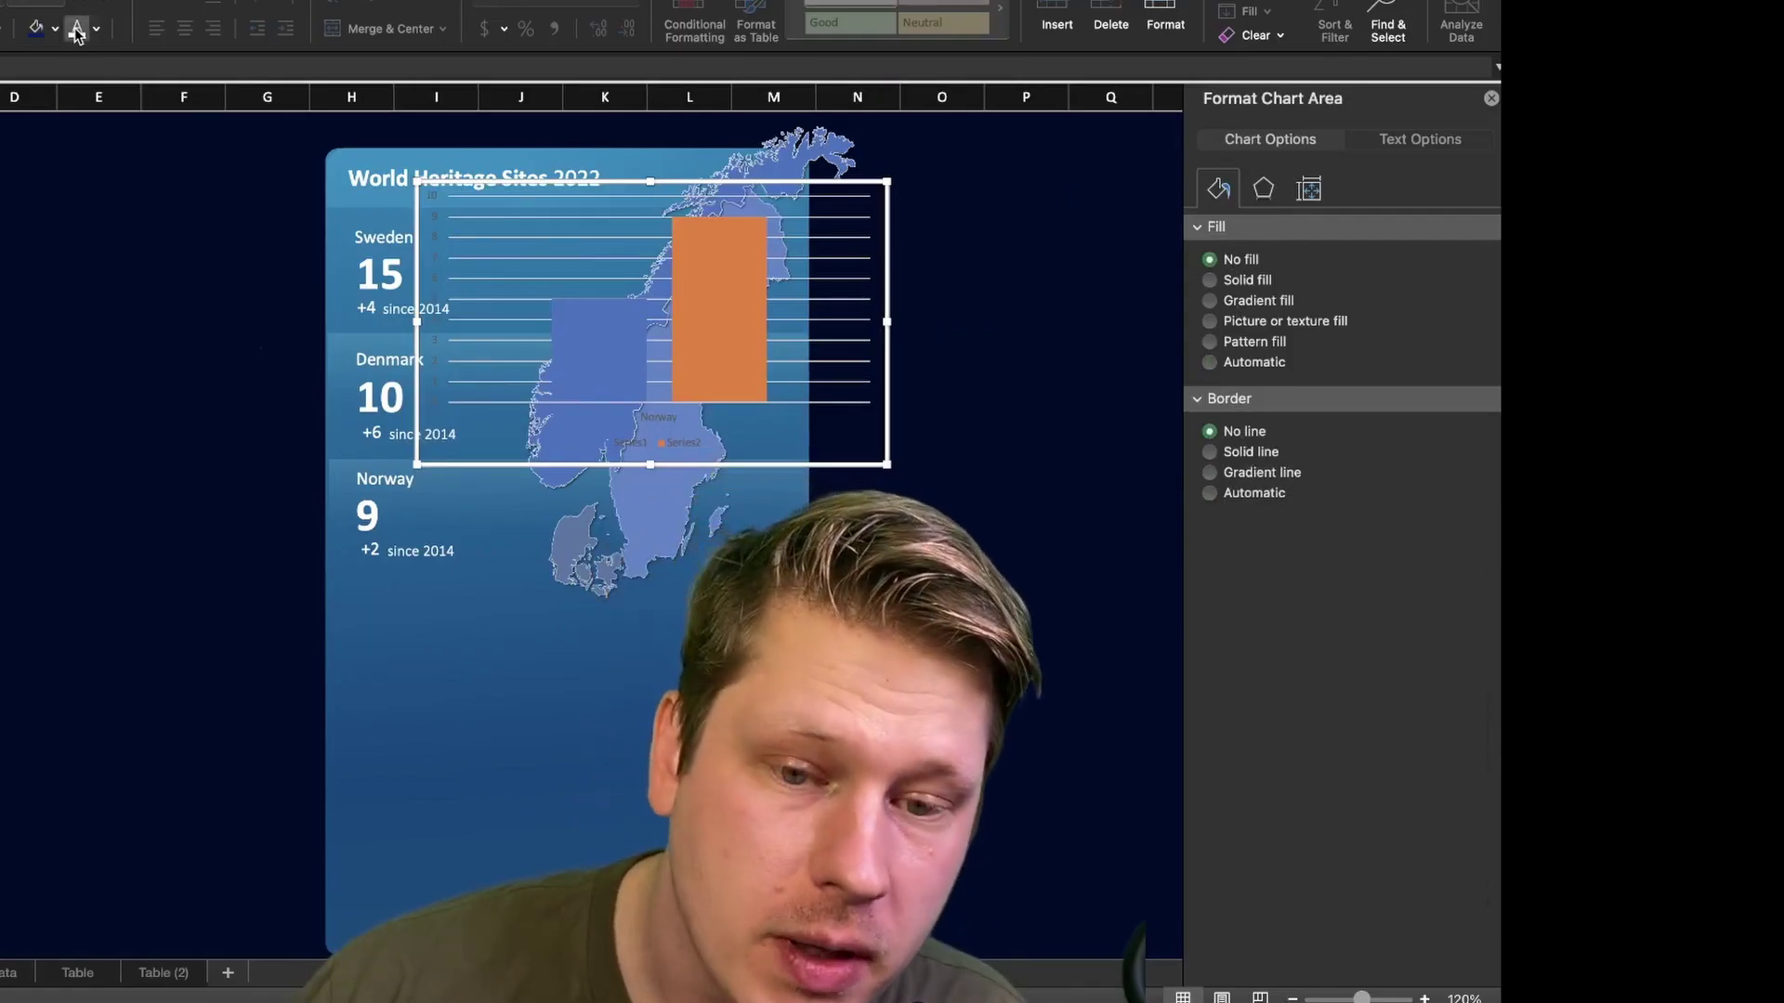
pyautogui.click(493, 236)
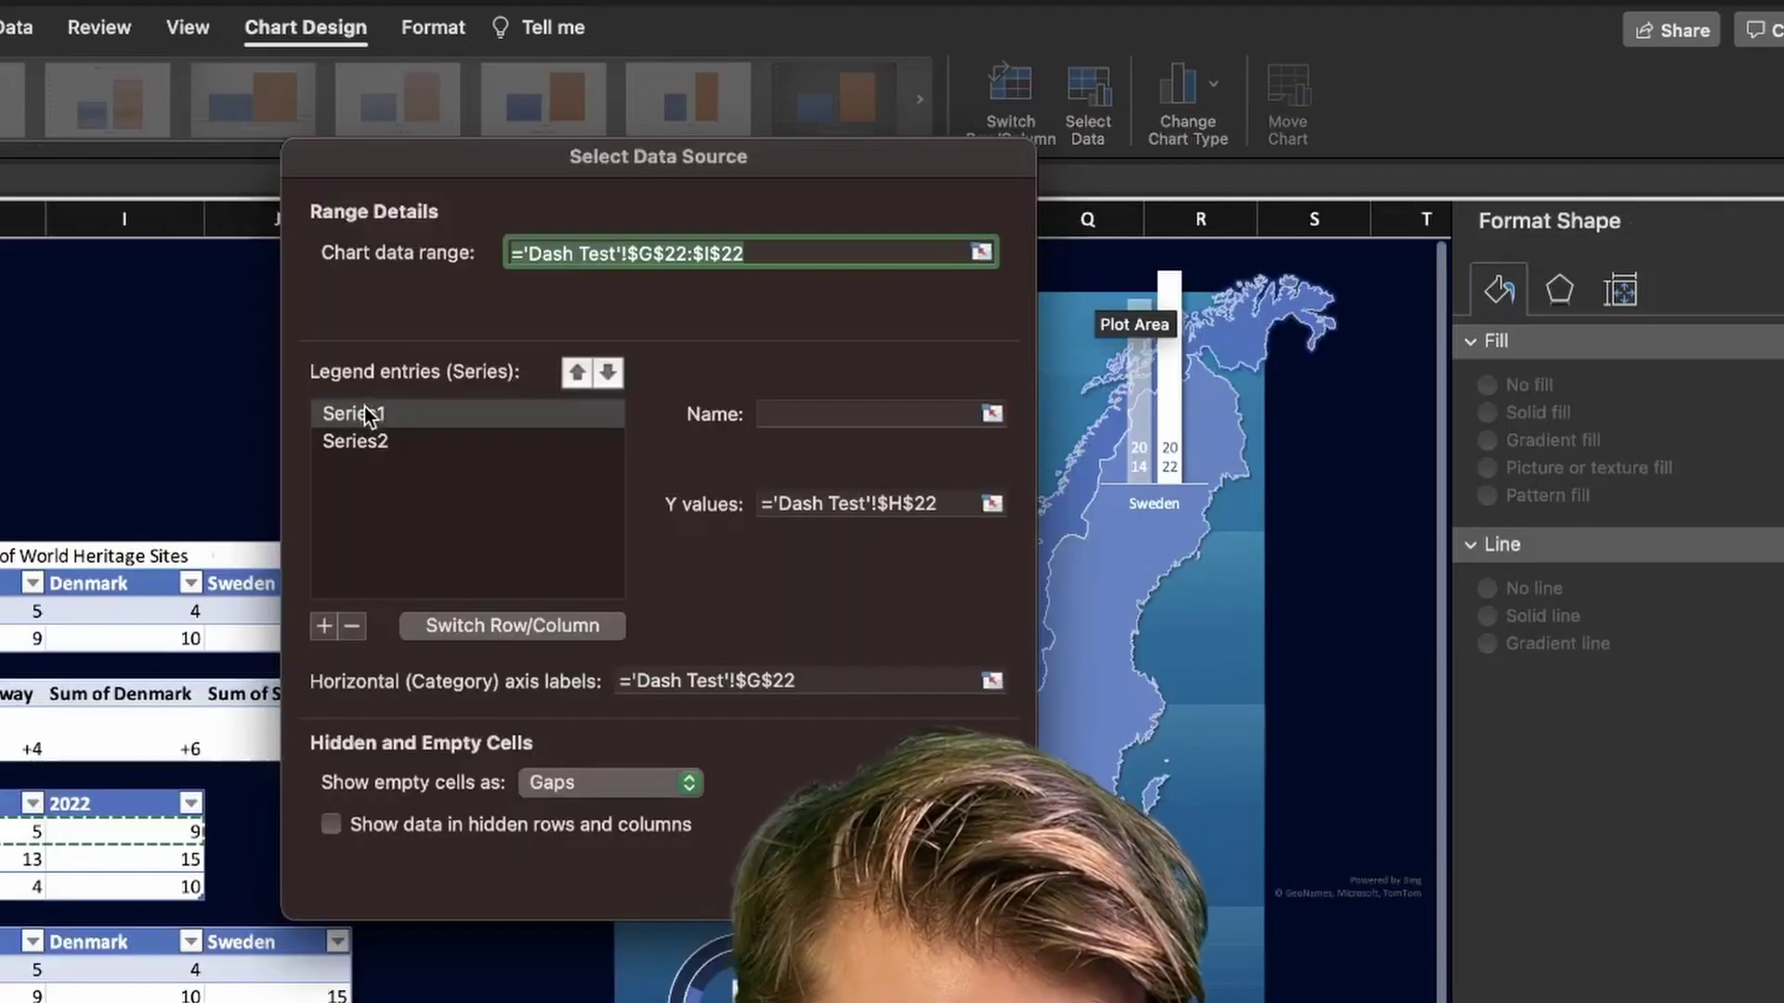
pyautogui.click(830, 415)
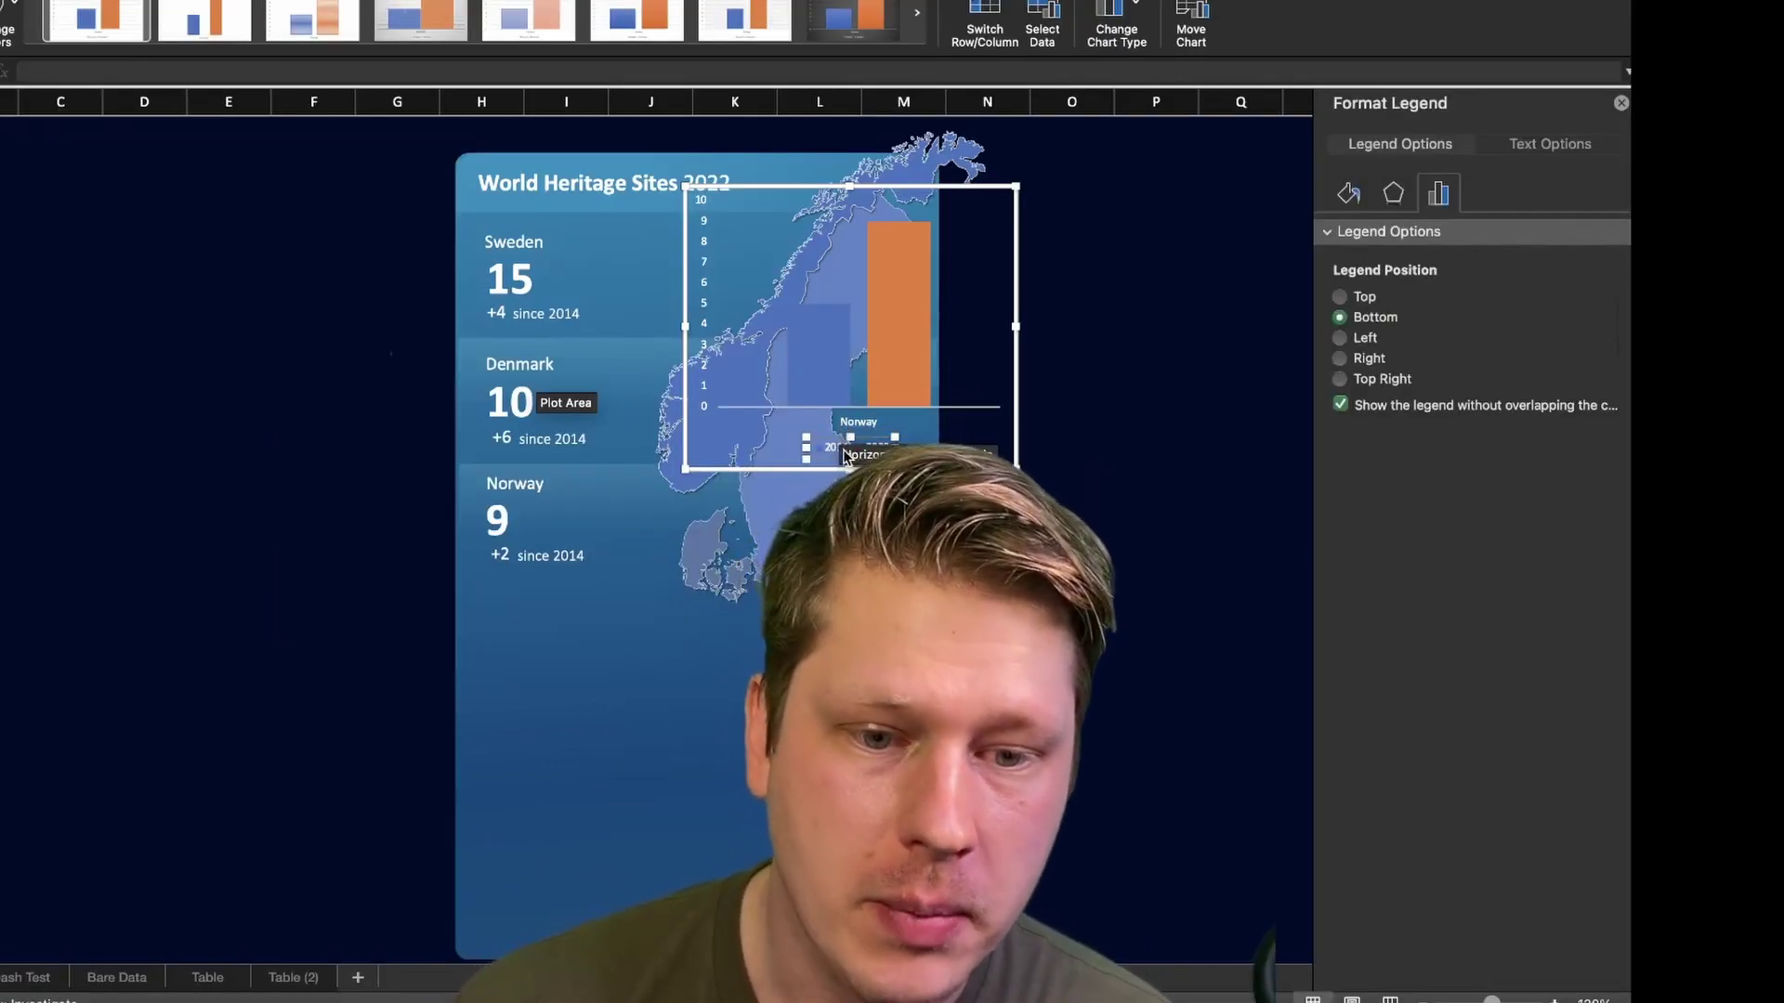
# Add data labels inside the base of the Norway chart's columns, showing the series name instead of the value
pyautogui.click(820, 383)
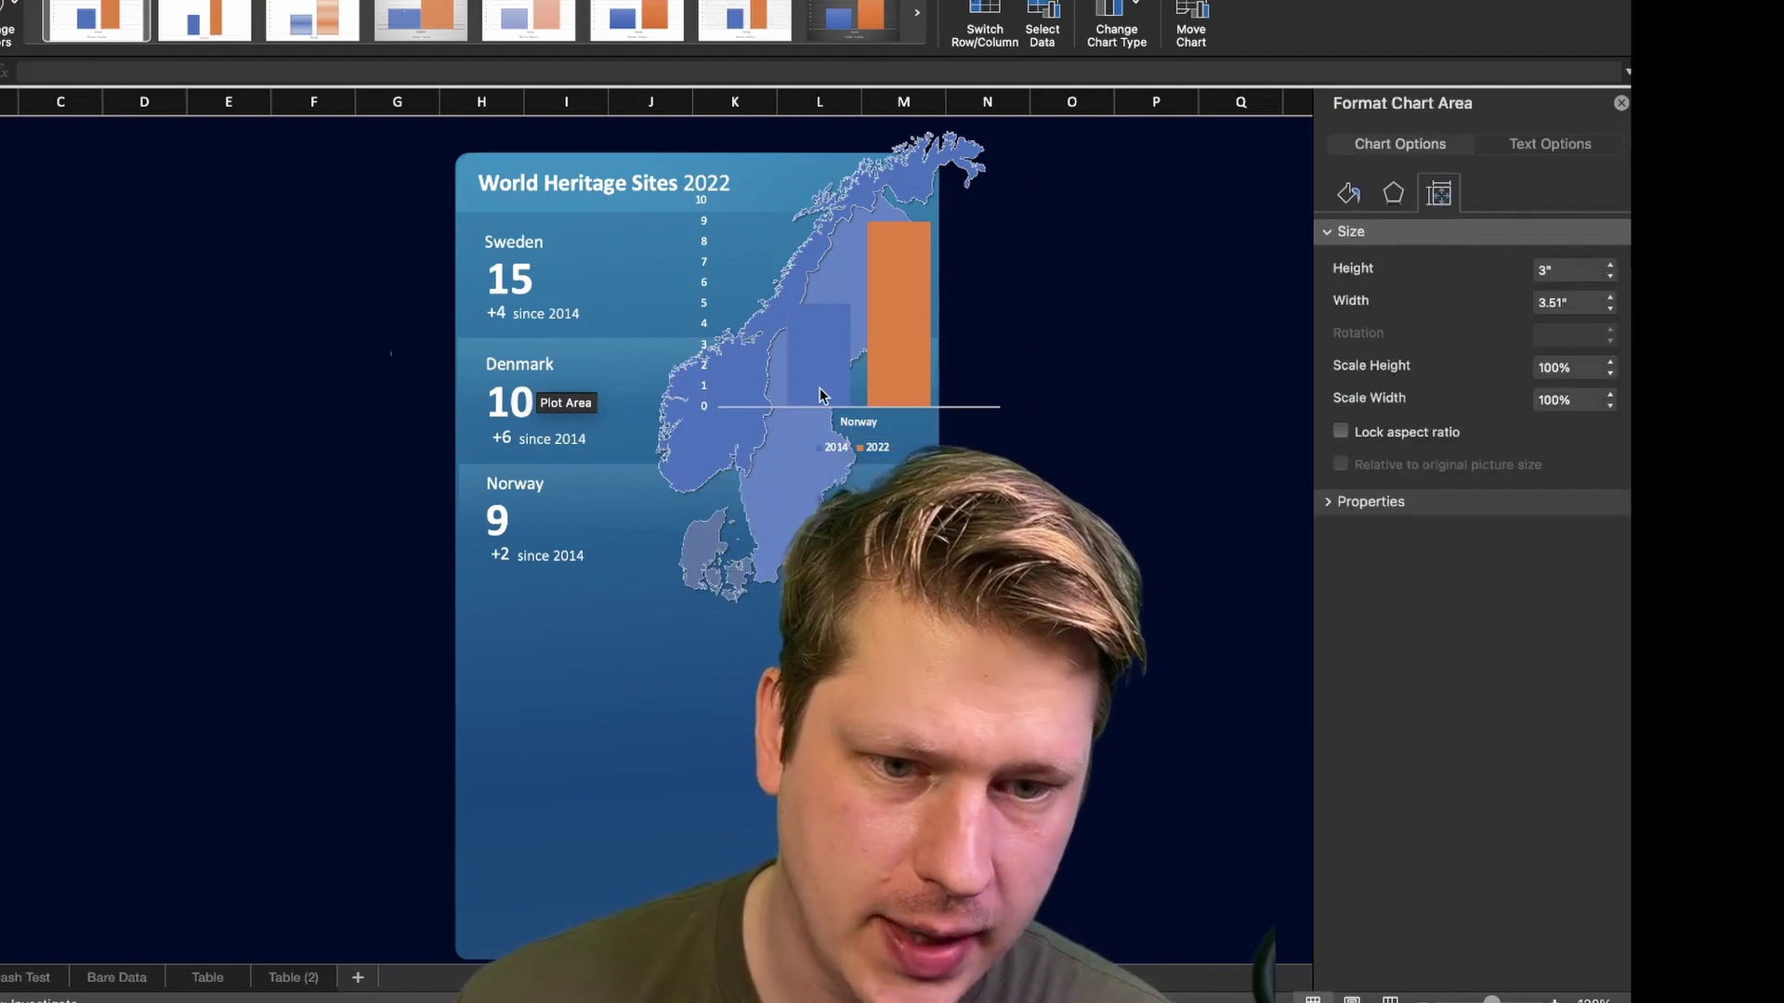
pyautogui.click(831, 388)
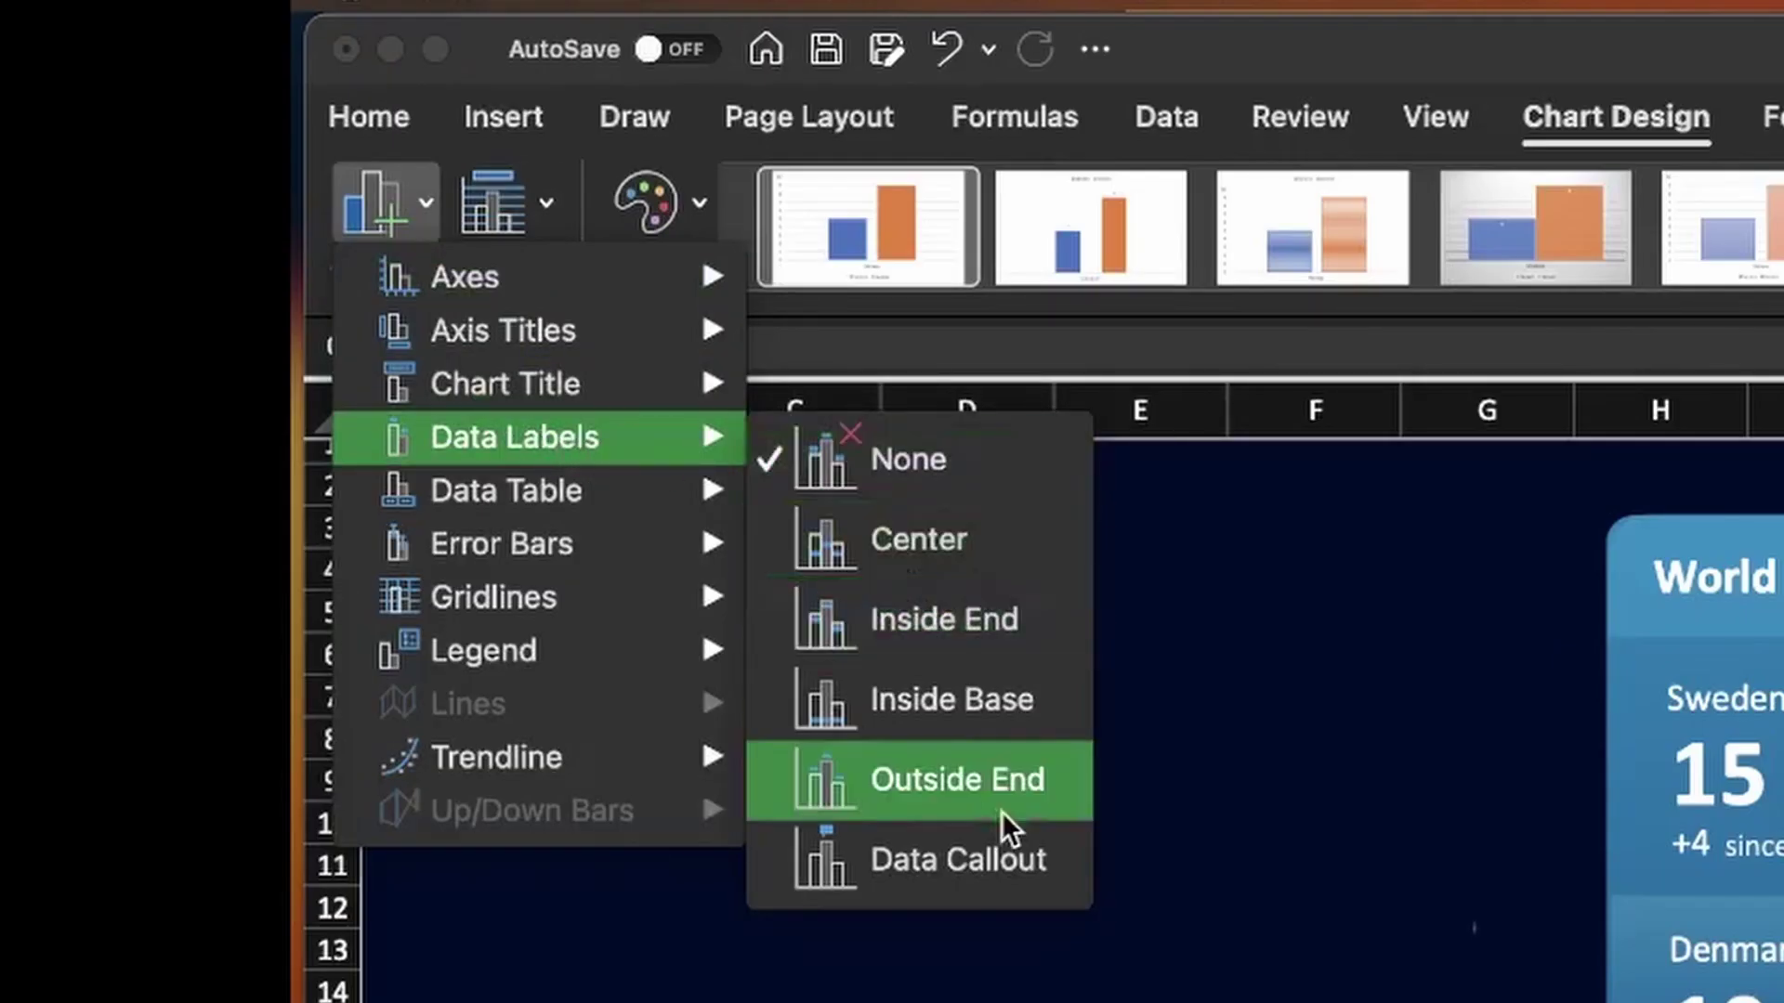
pyautogui.click(1002, 716)
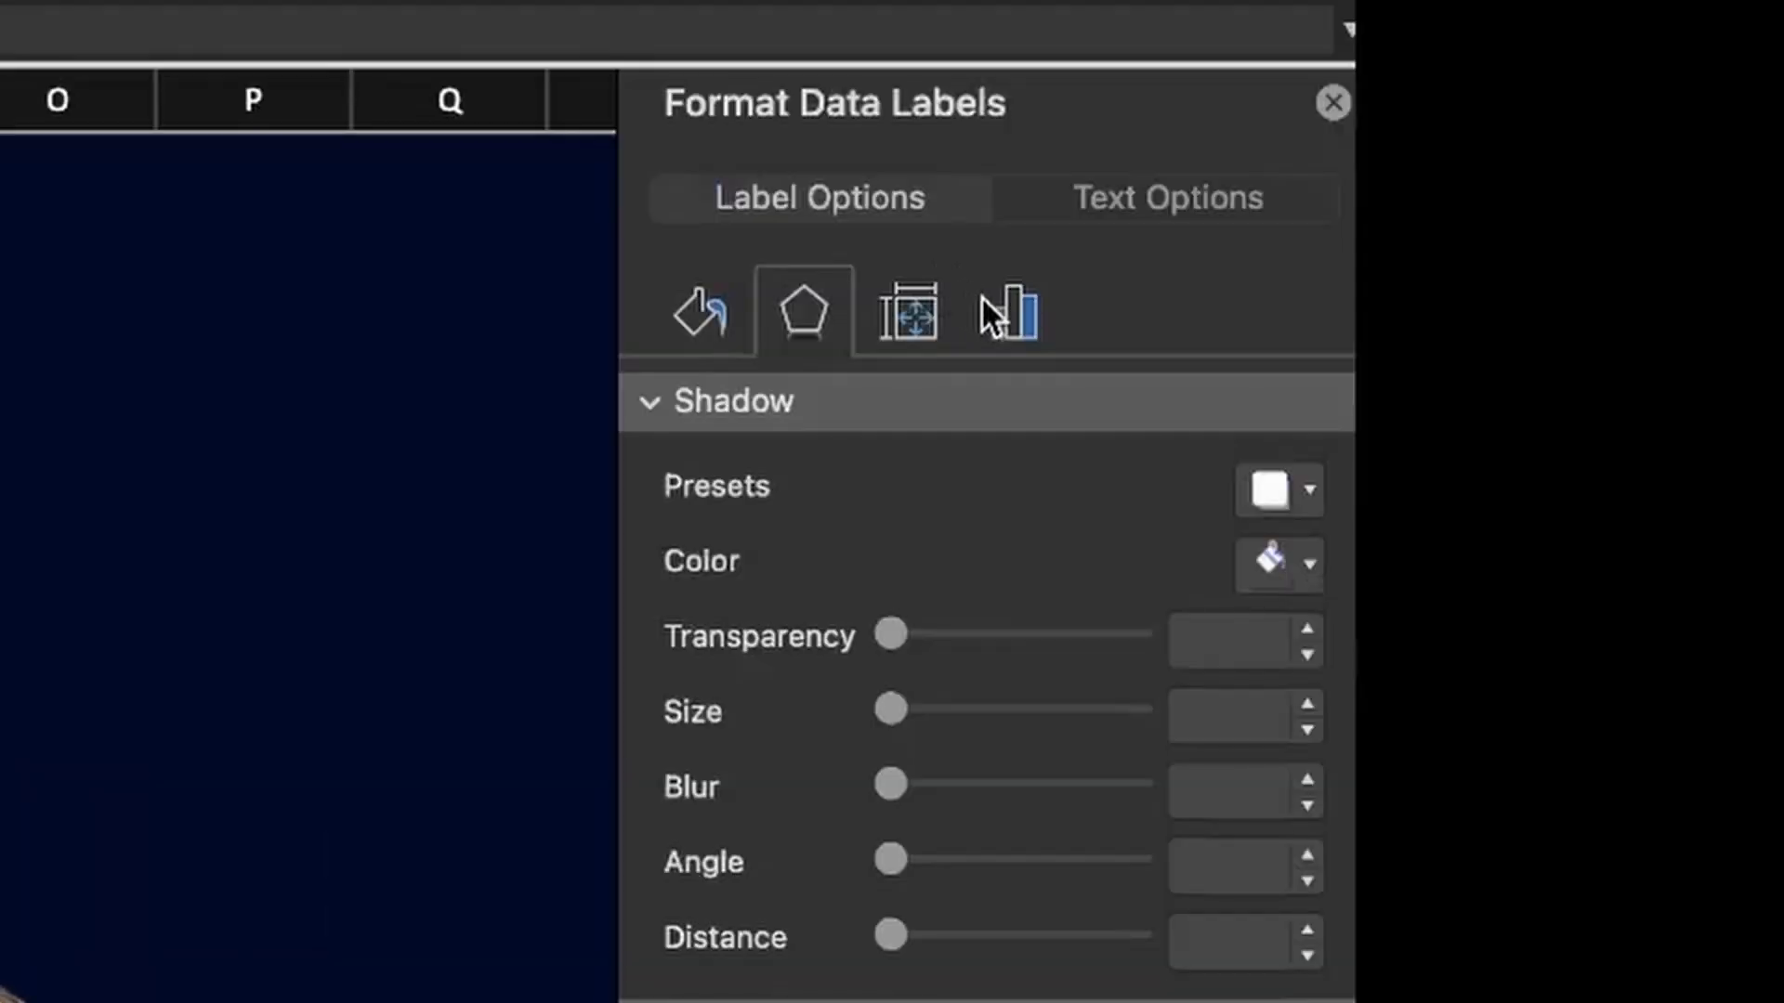
pyautogui.click(1352, 179)
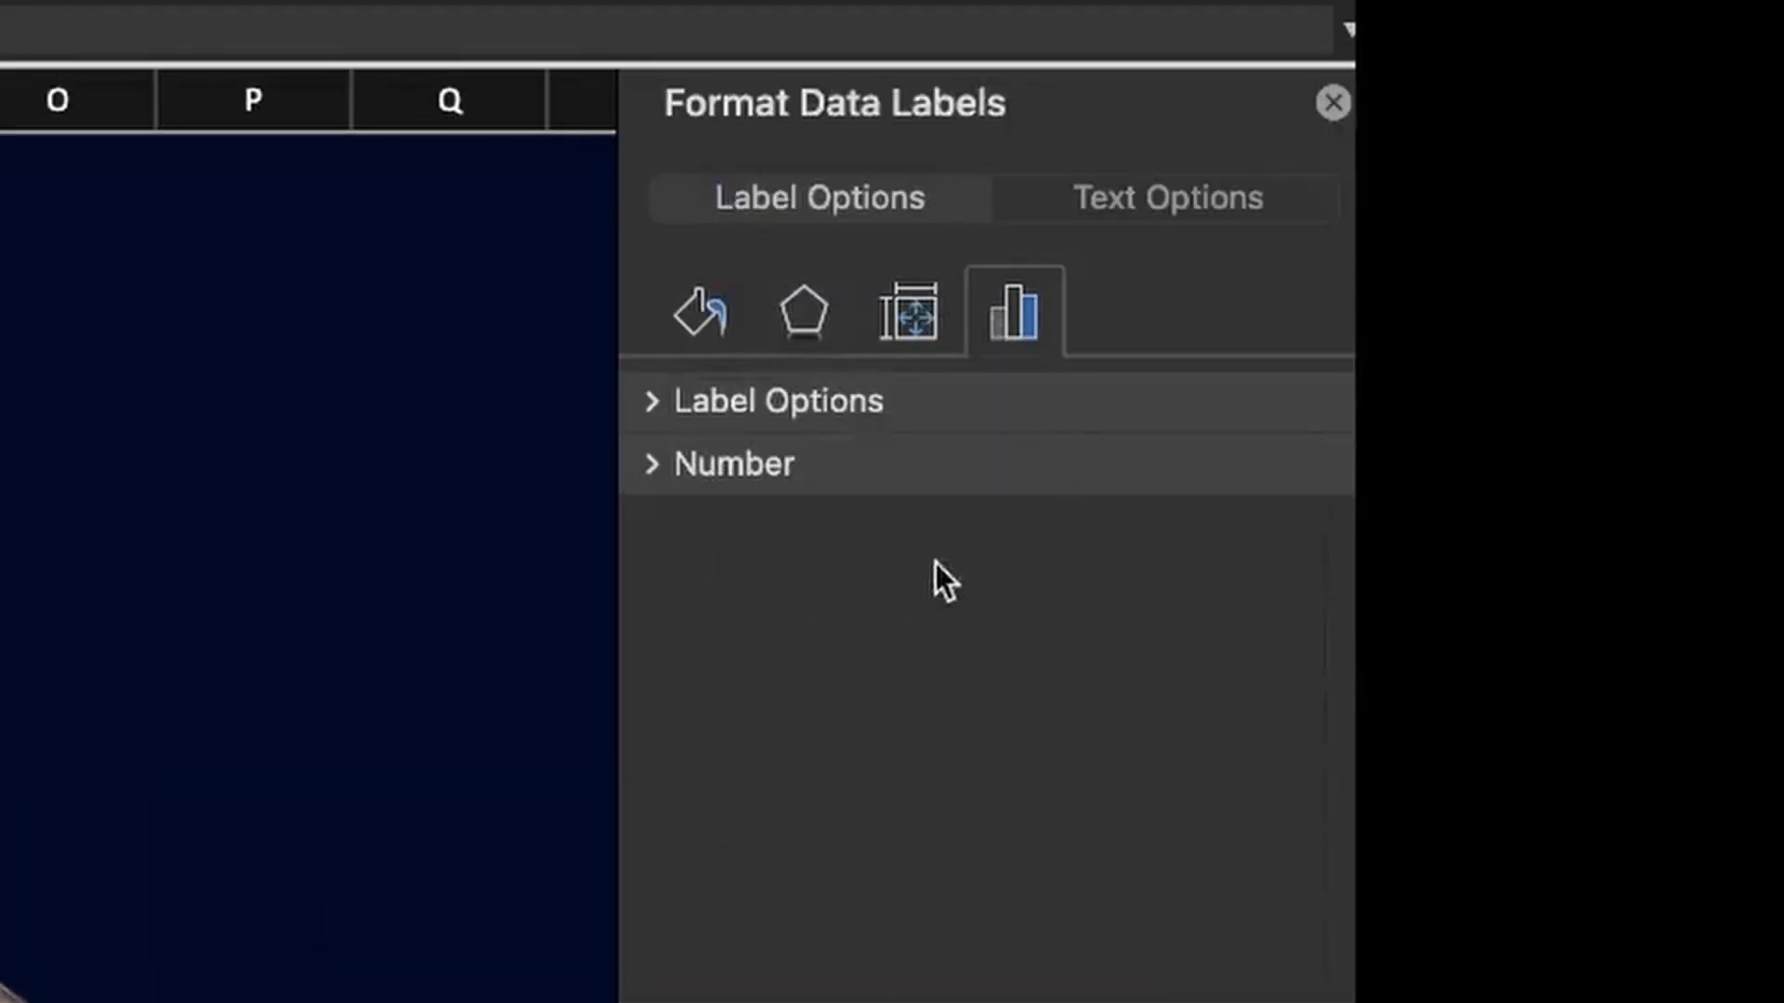
pyautogui.click(762, 405)
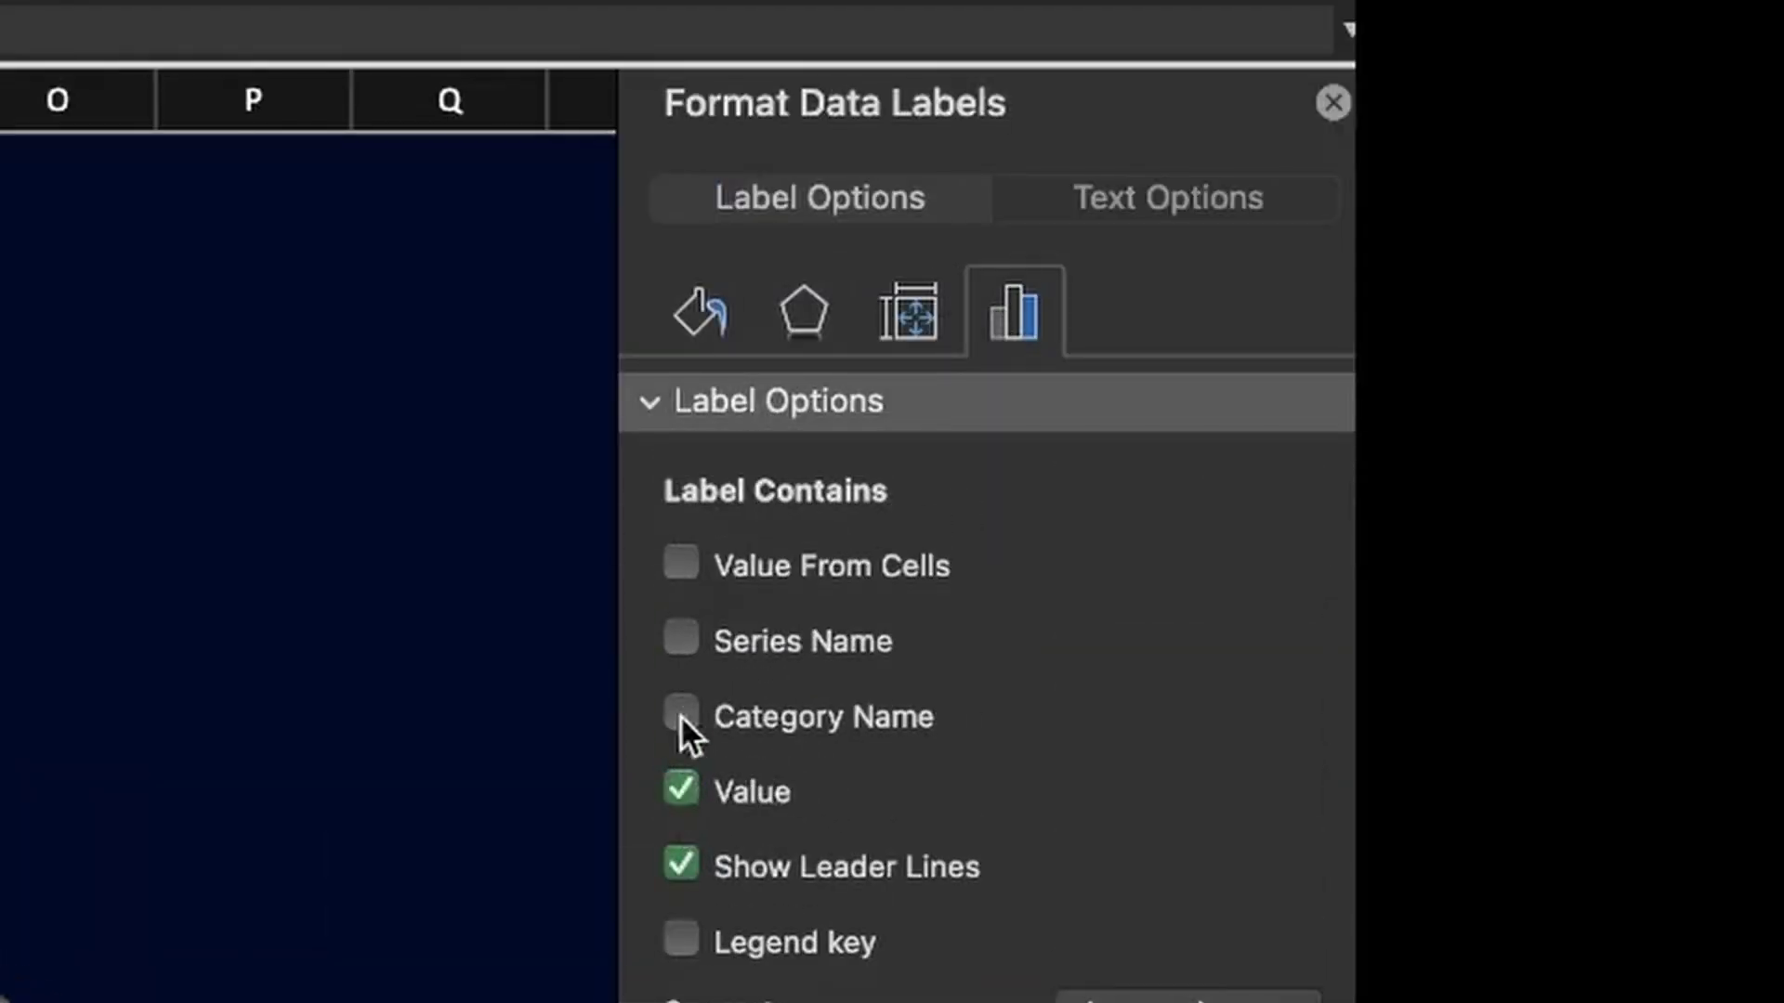
pyautogui.click(679, 788)
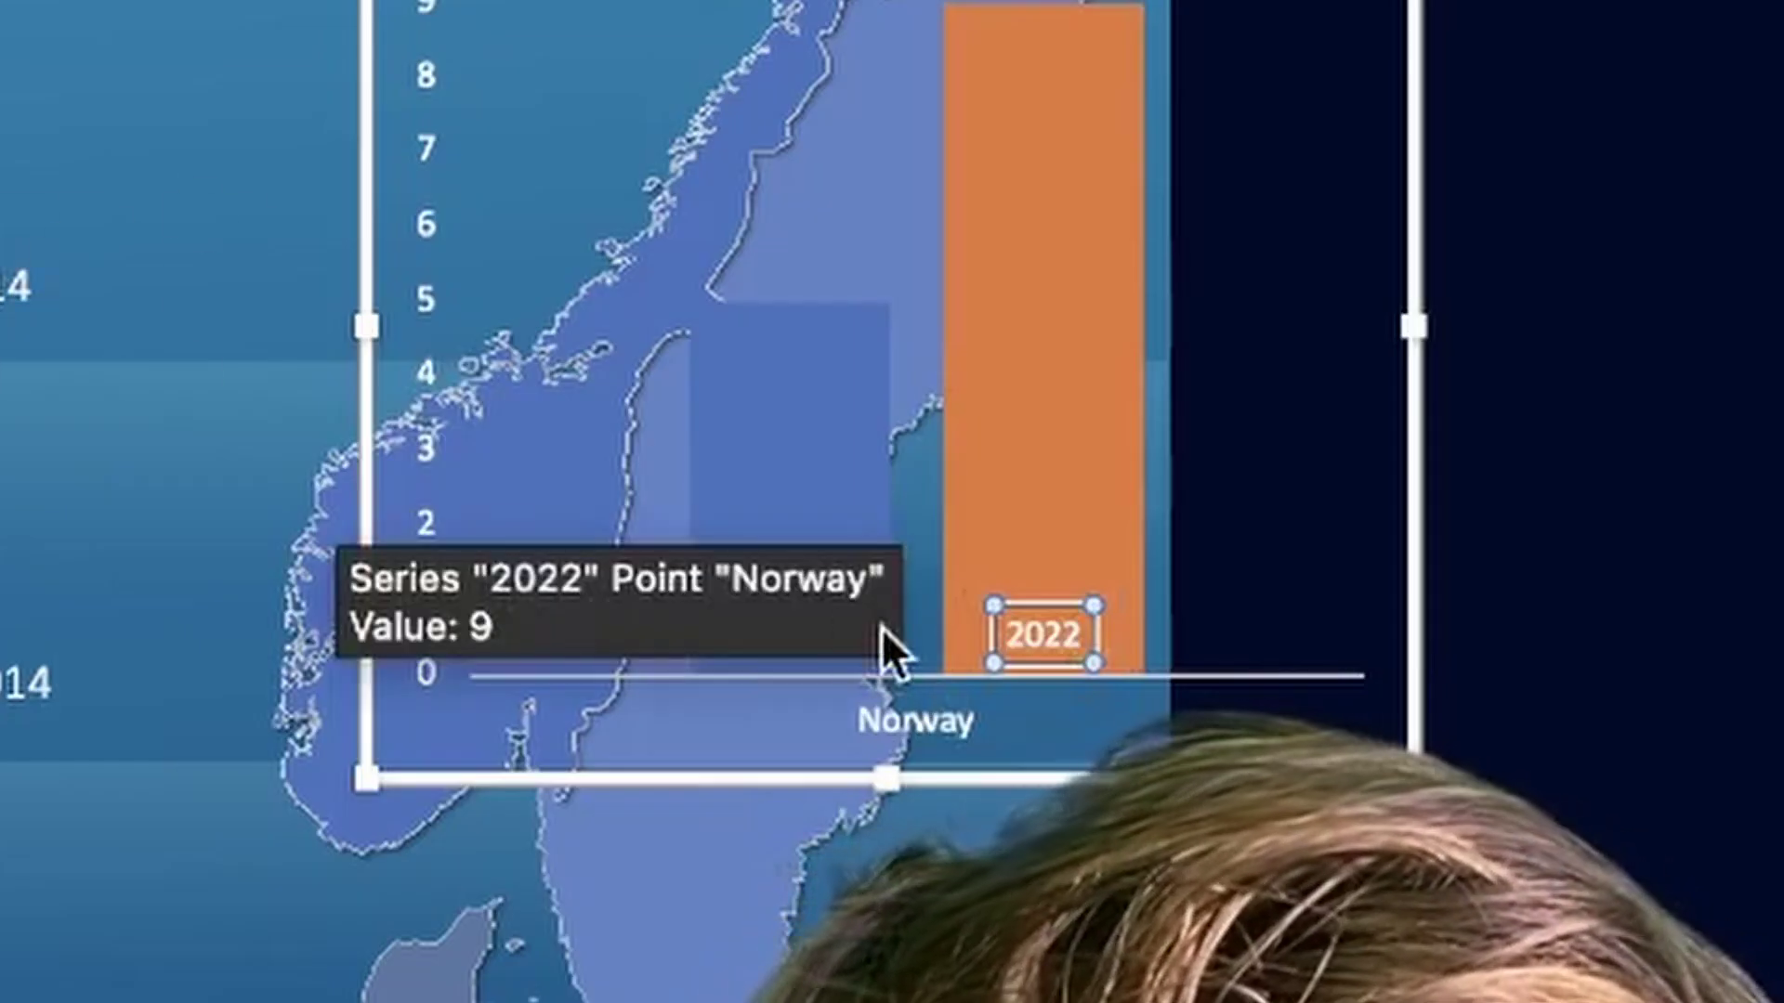
# Fill the 2014 column with white at about 49% transparency and the 2022 column with solid white
pyautogui.click(766, 636)
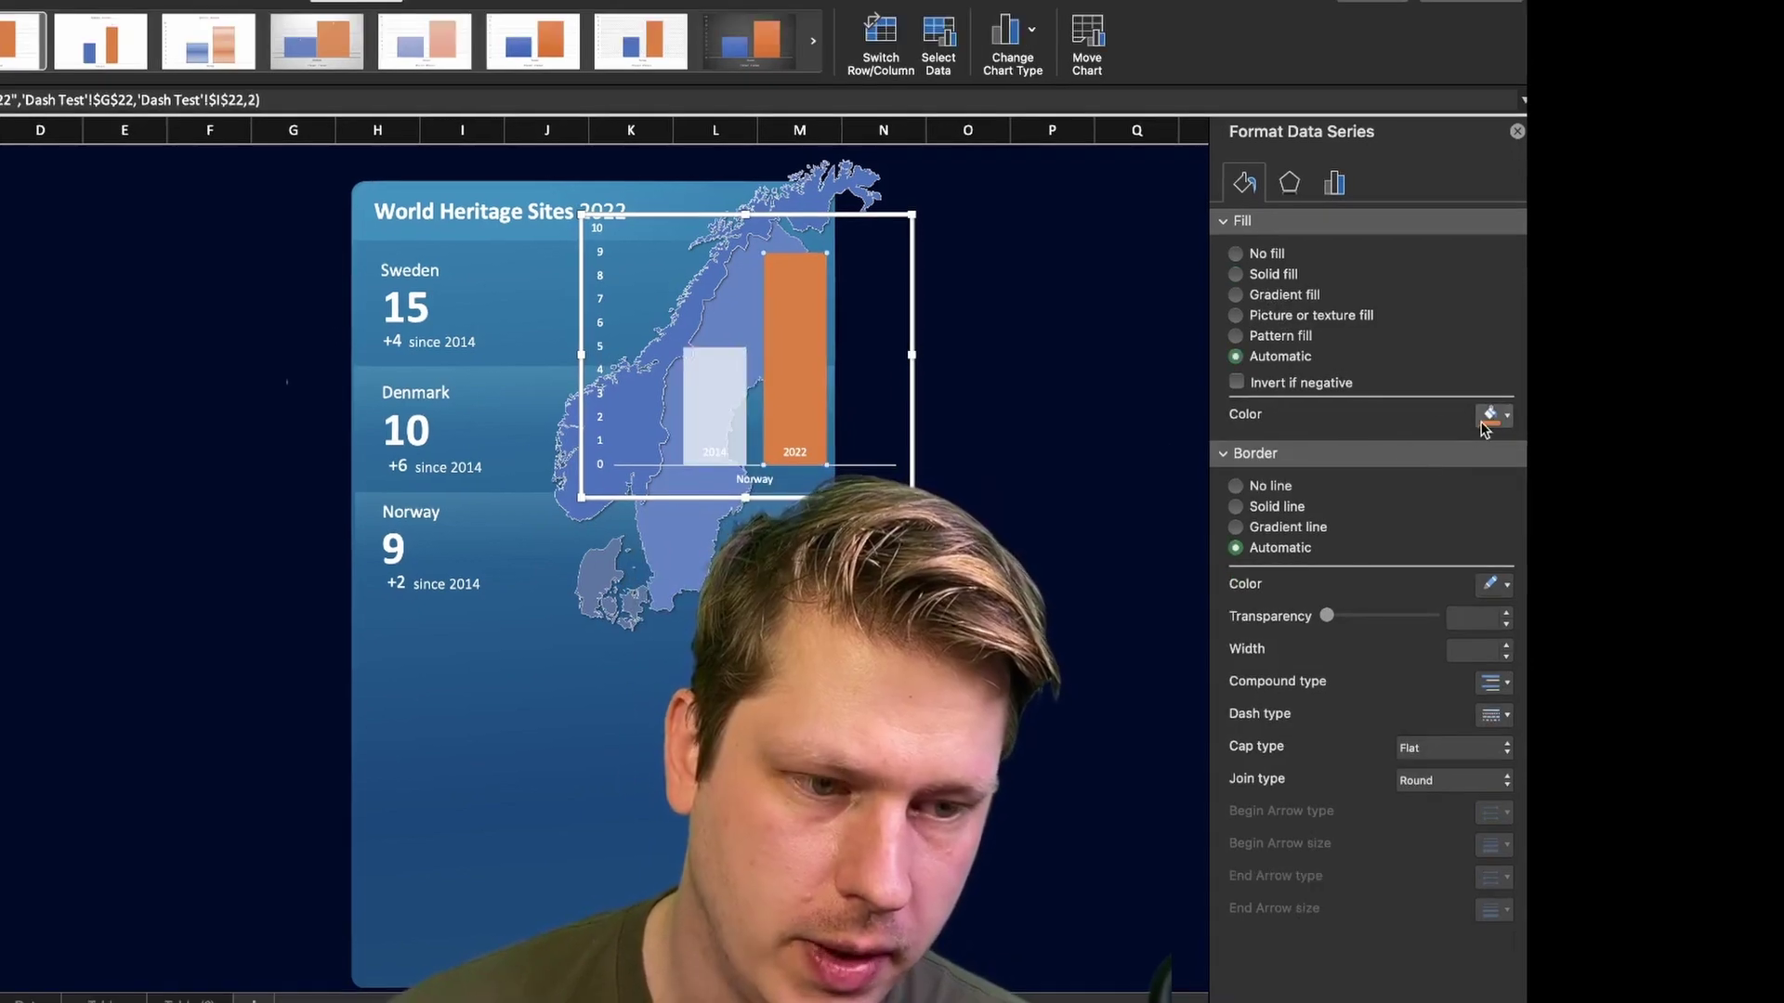
pyautogui.click(1484, 420)
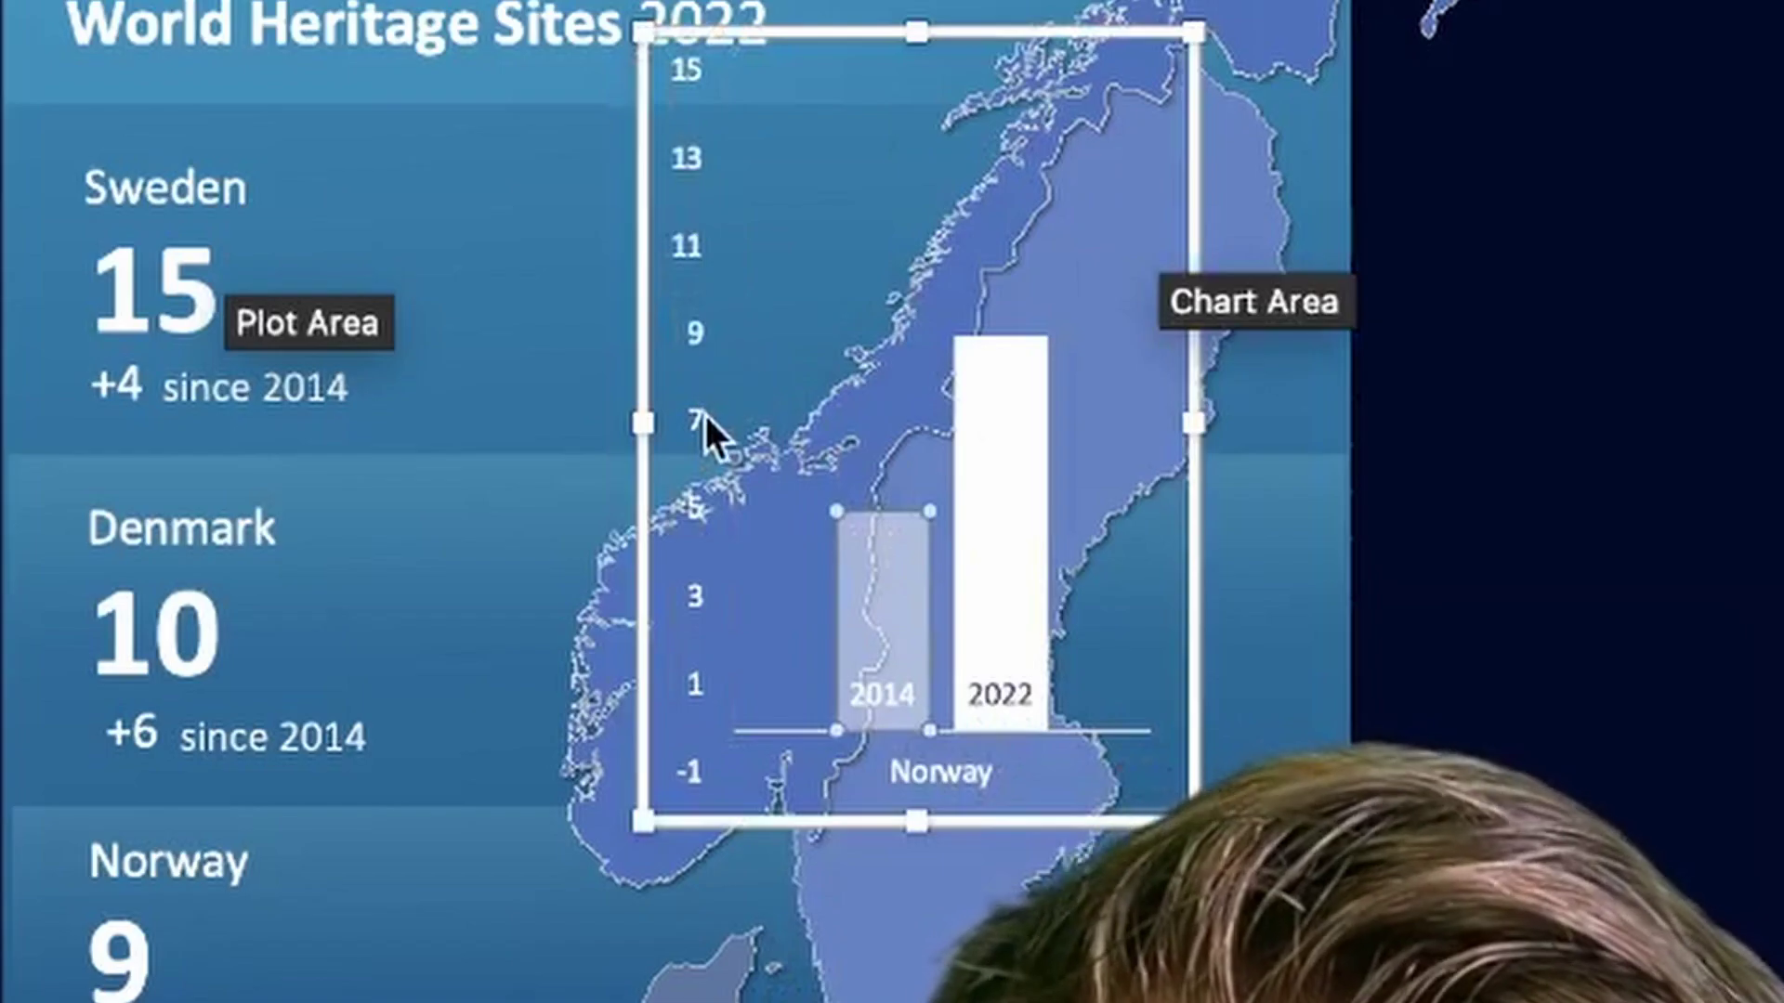
pyautogui.click(701, 414)
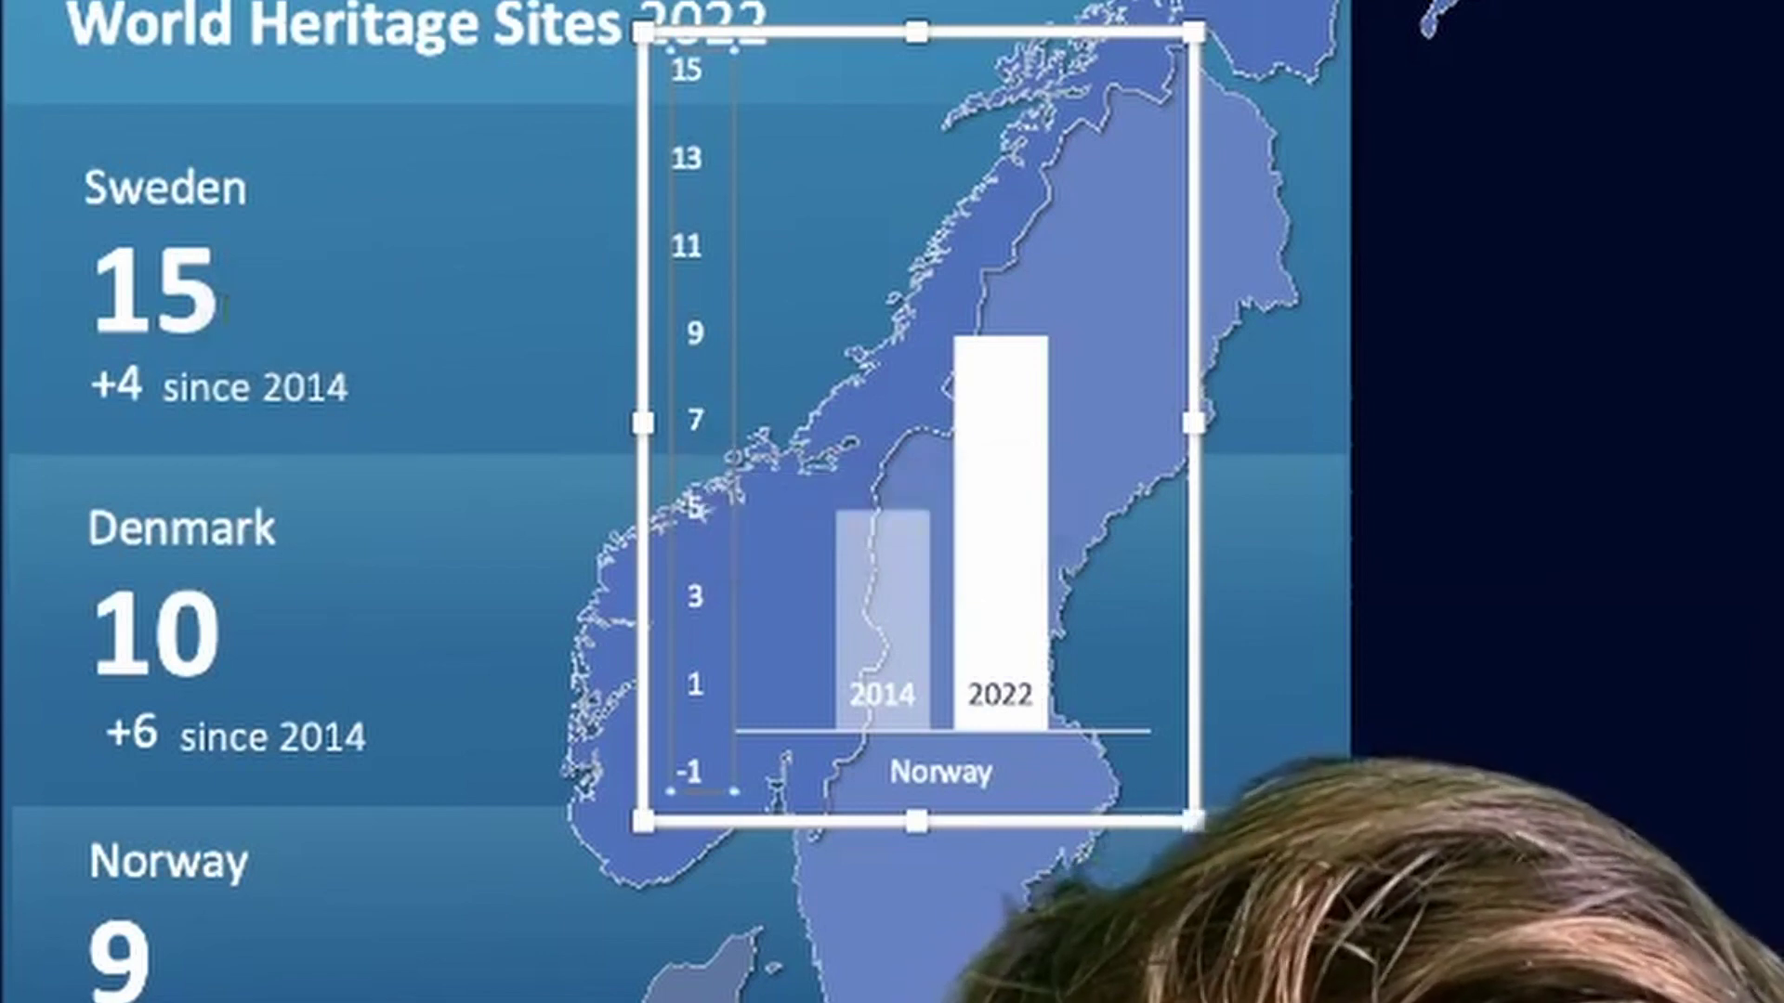
# Set the Norway chart's vertical axis bounds to a minimum of 0 and a maximum of 16
pyautogui.moveTo(1351, 357); pyautogui.dragTo(1219, 354)
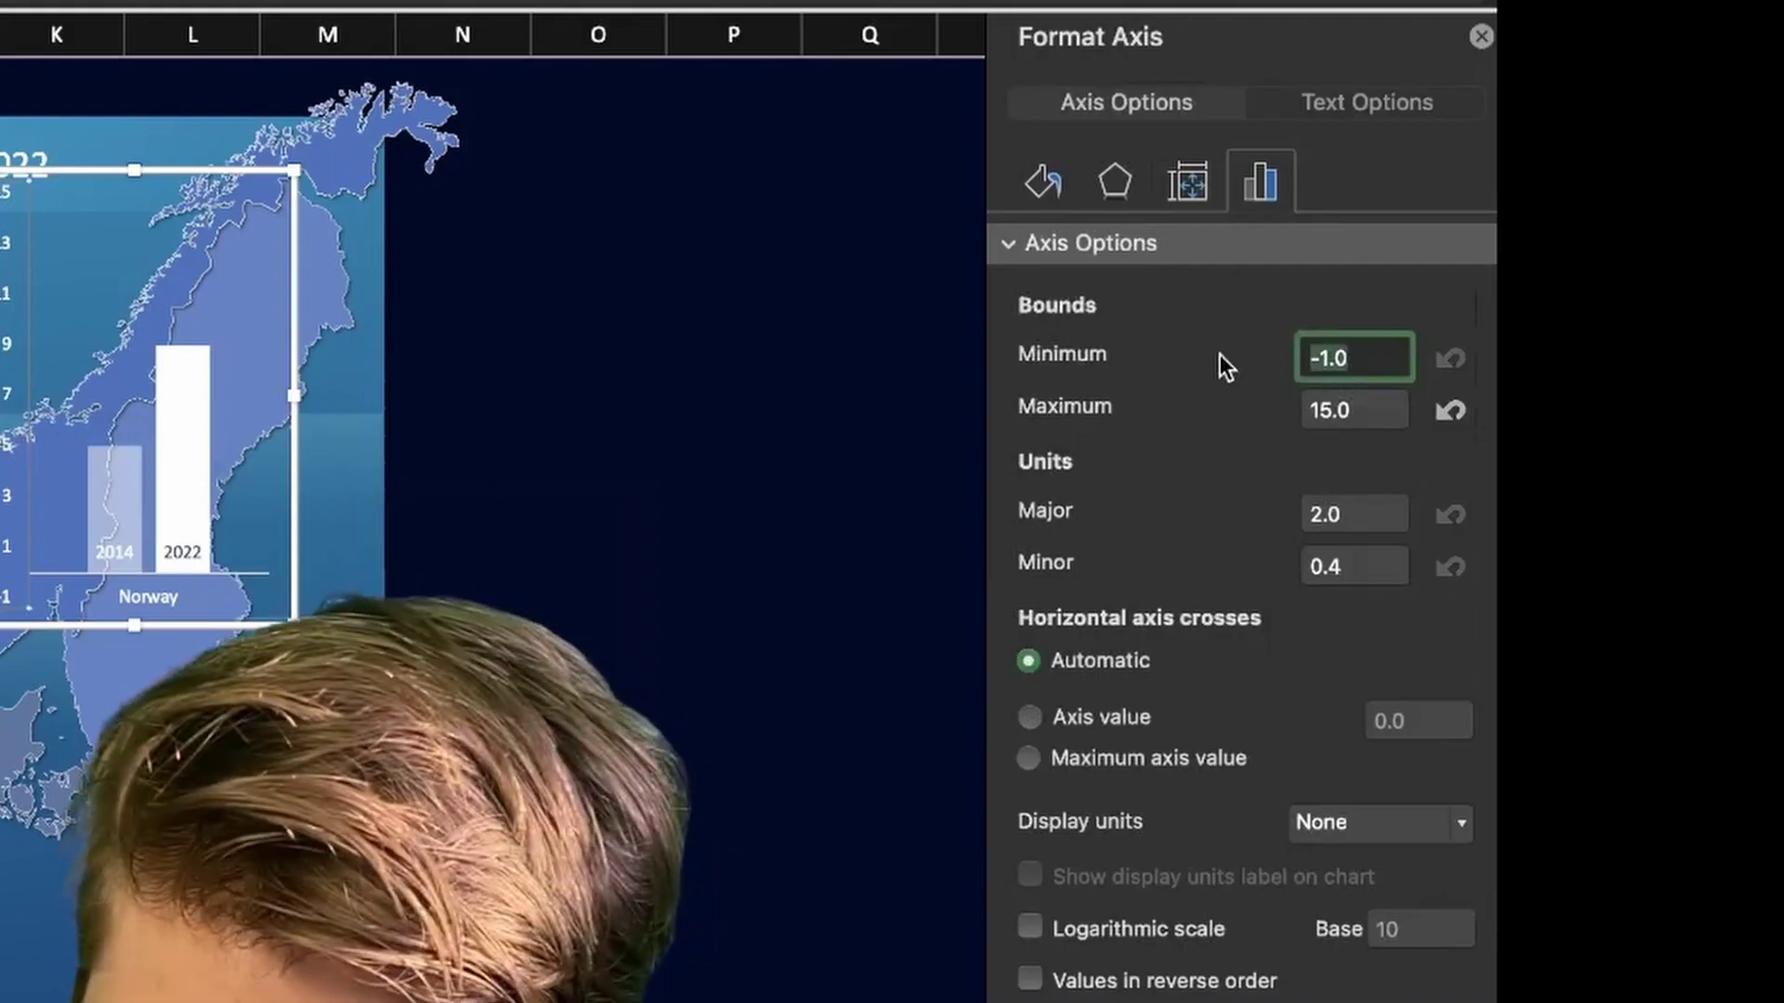
pyautogui.write('0')
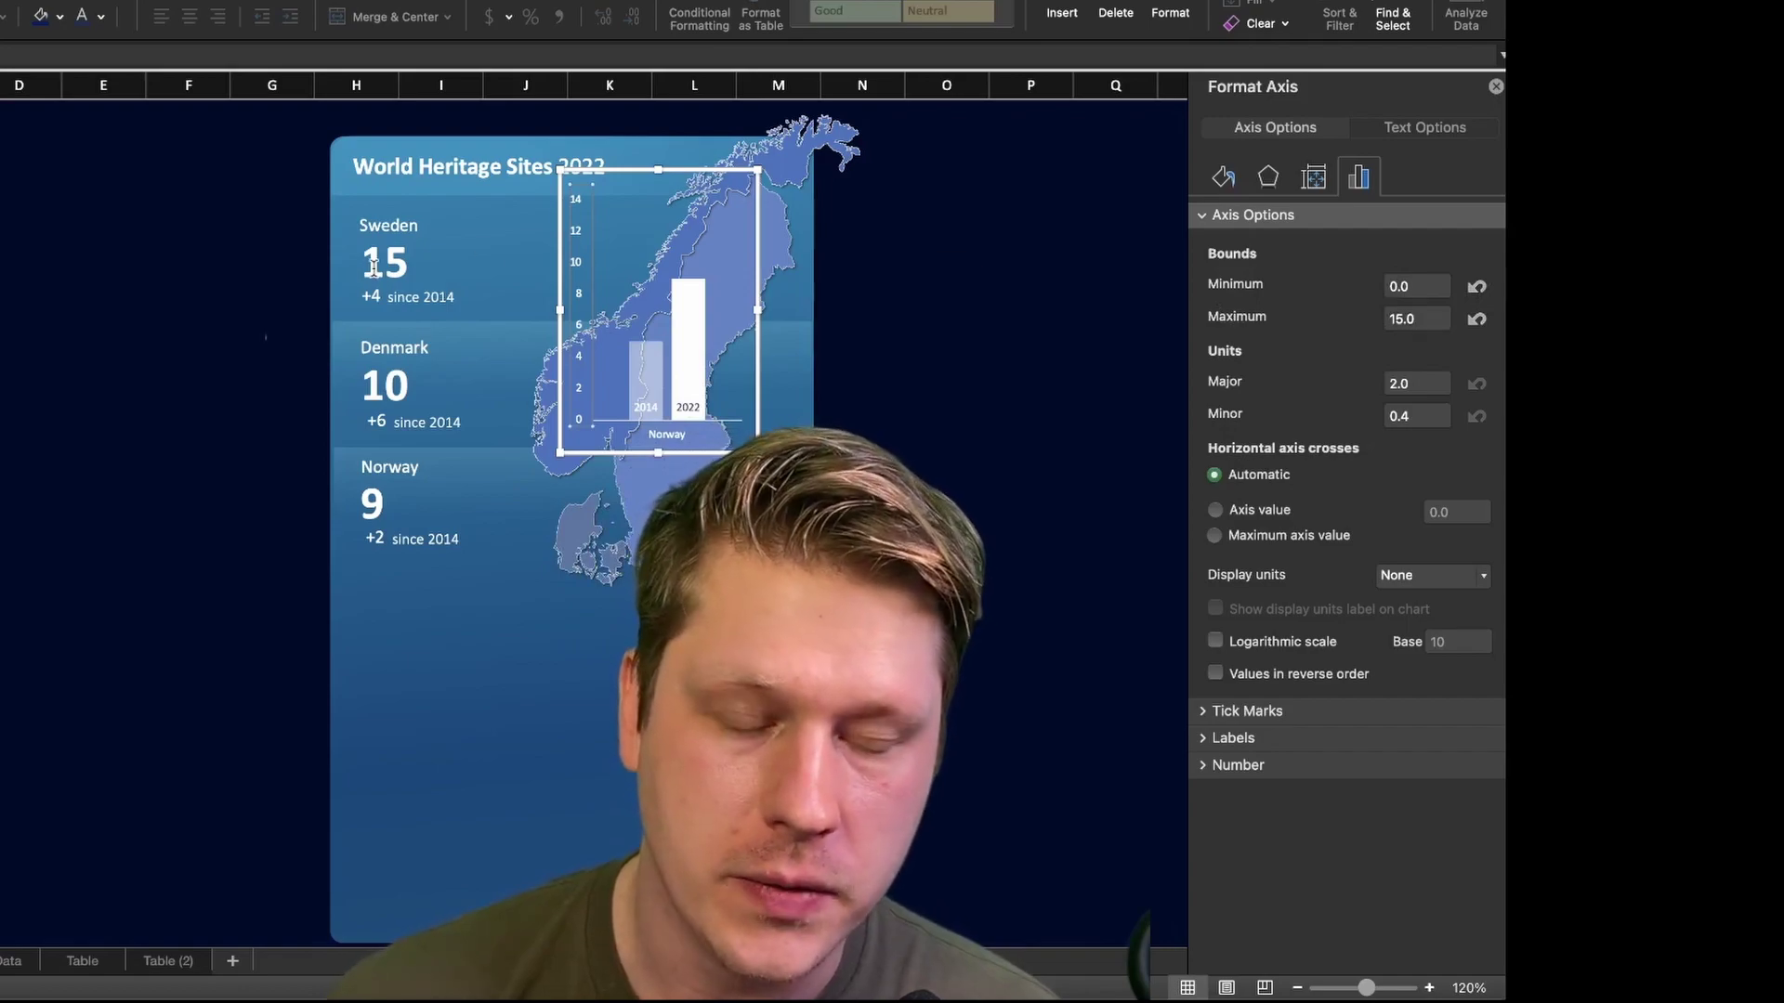
pyautogui.click(1405, 320)
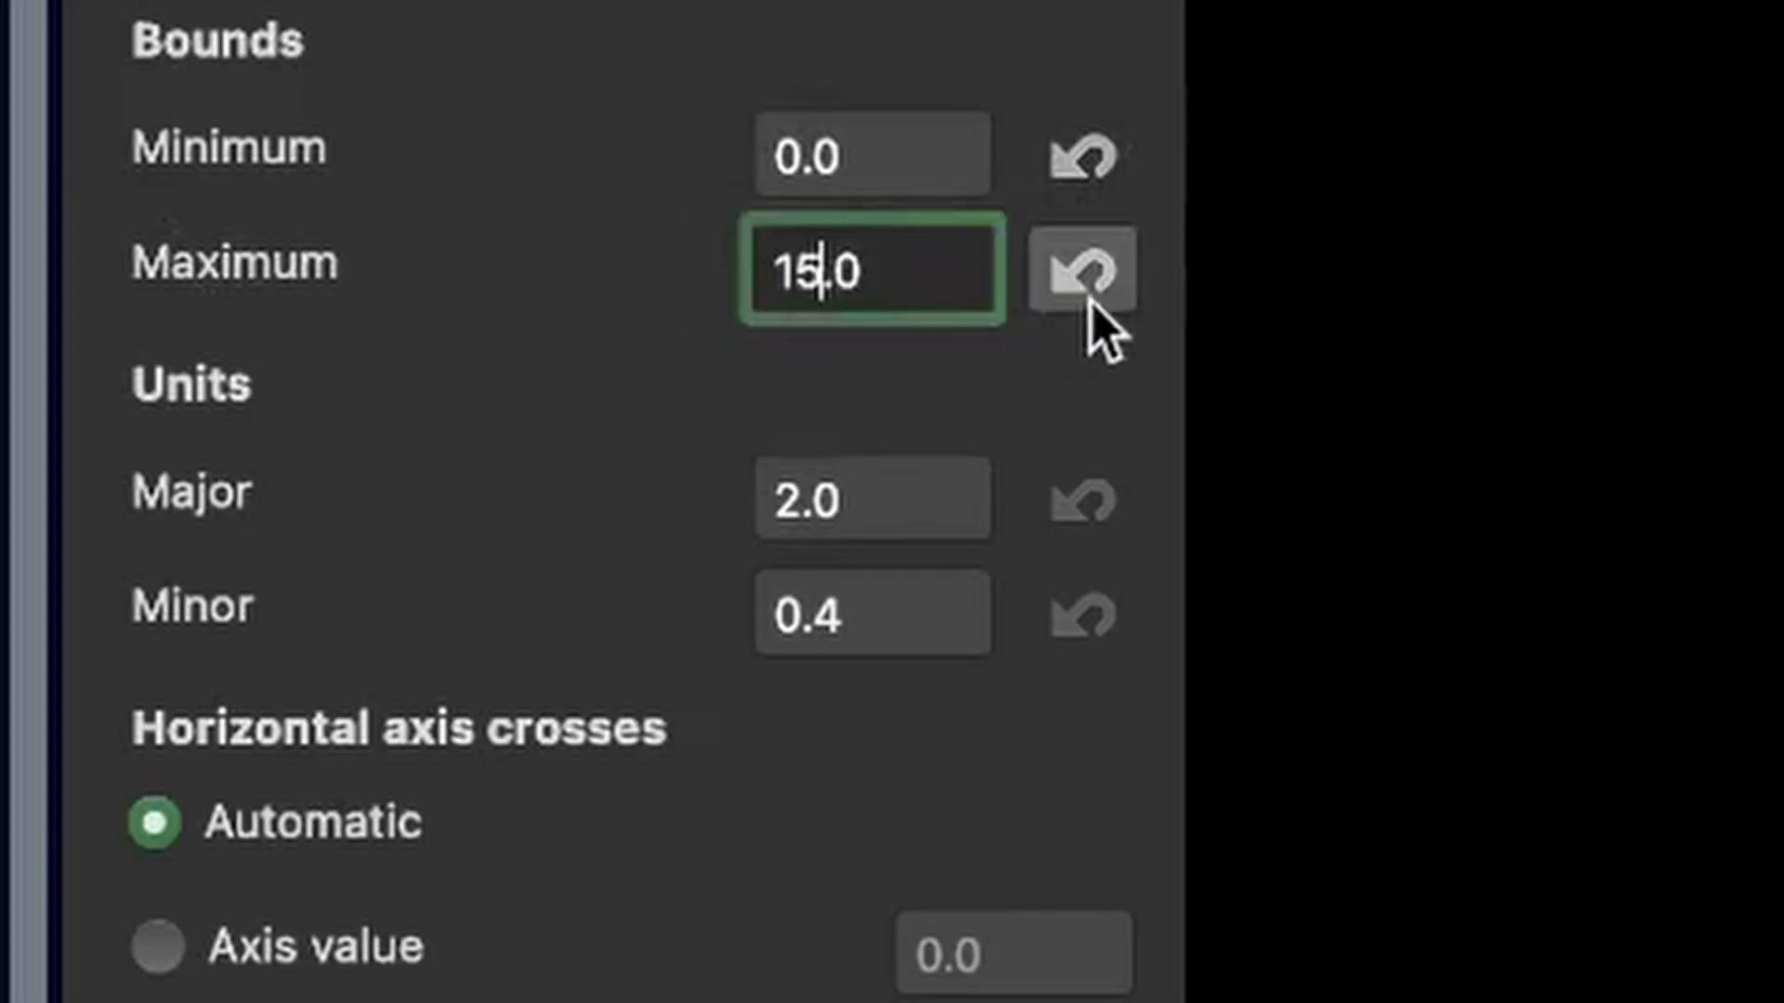
pyautogui.press('BackSpace')
pyautogui.write('6')
pyautogui.press('Return')
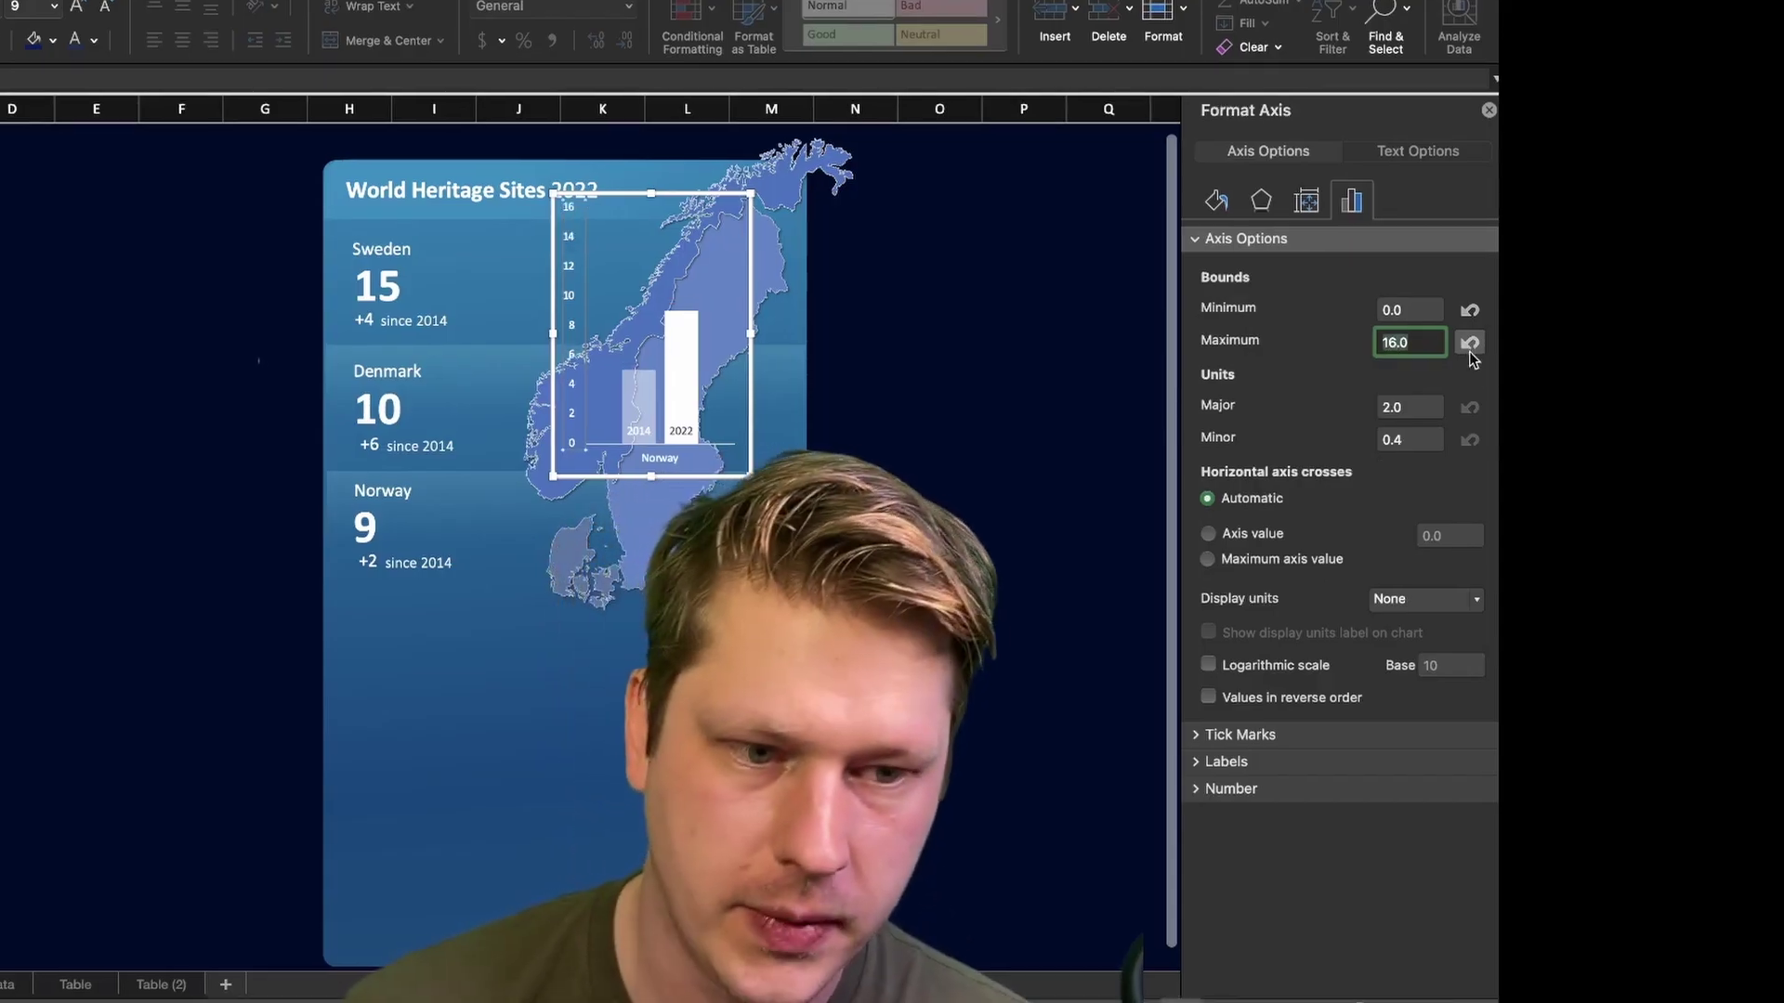
pyautogui.click(1421, 340)
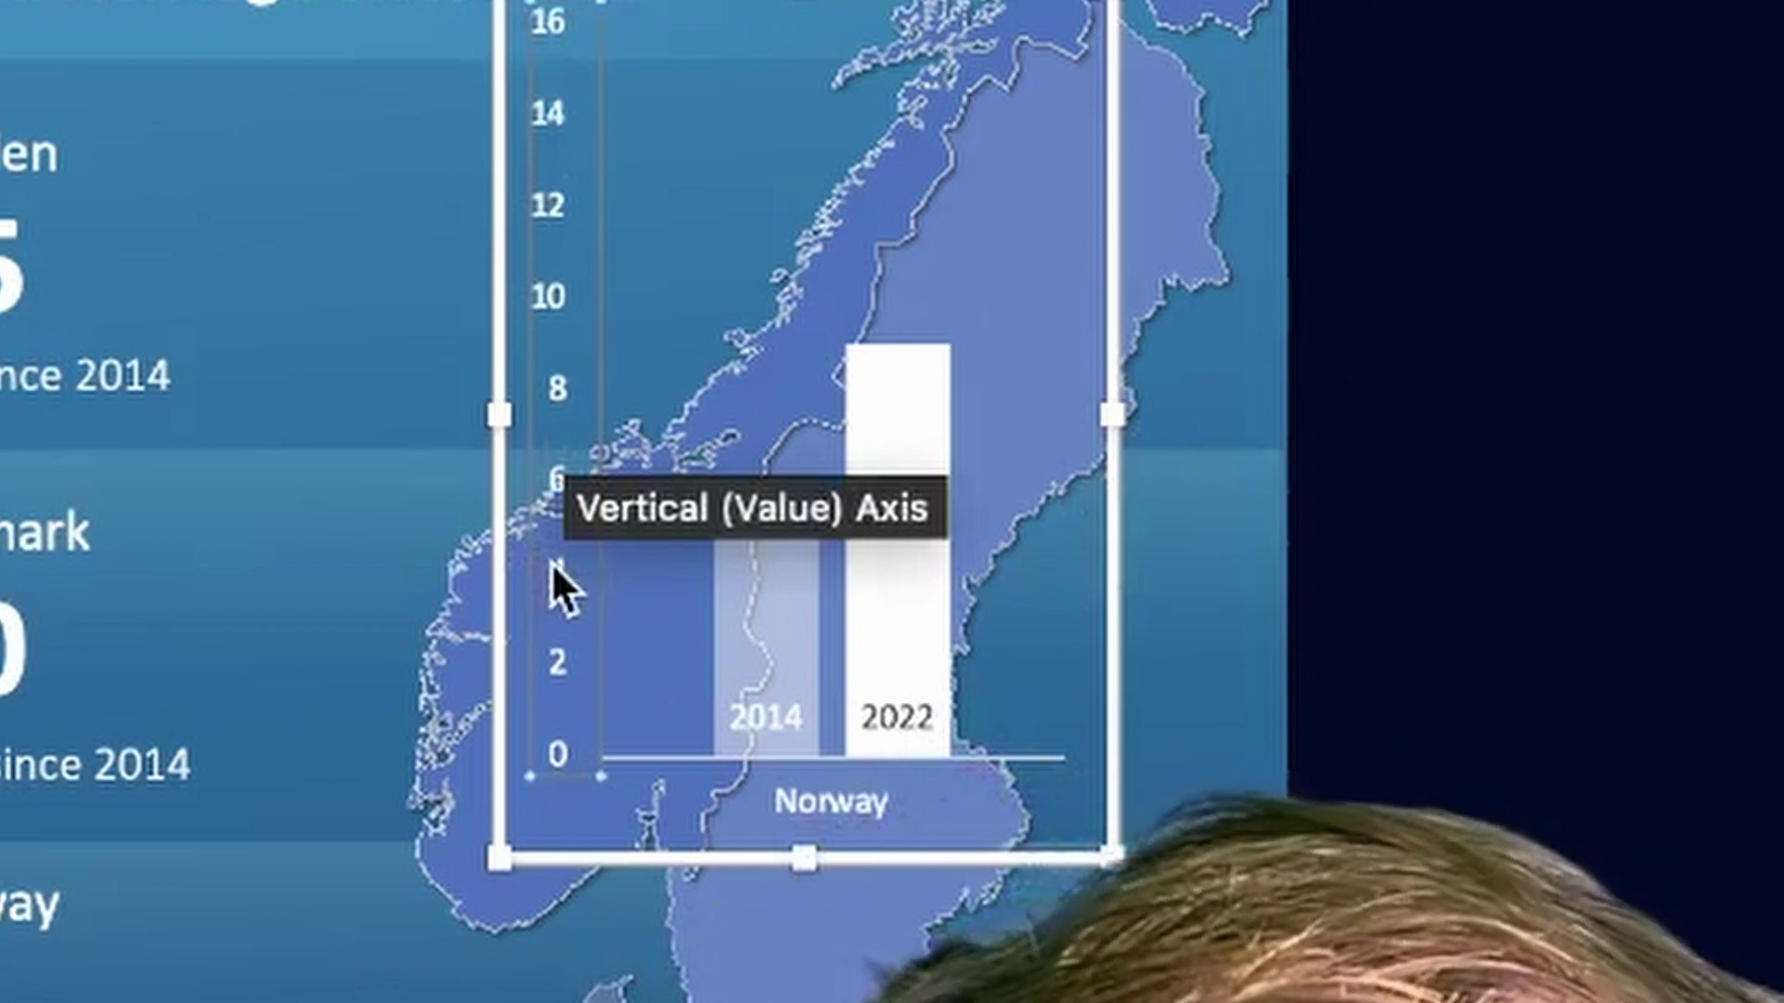
# Delete the Norway chart's vertical axis and shrink the chart to 2.35" high and 1.35" wide over Norway on the map
pyautogui.press('Escape')
pyautogui.press('Escape')
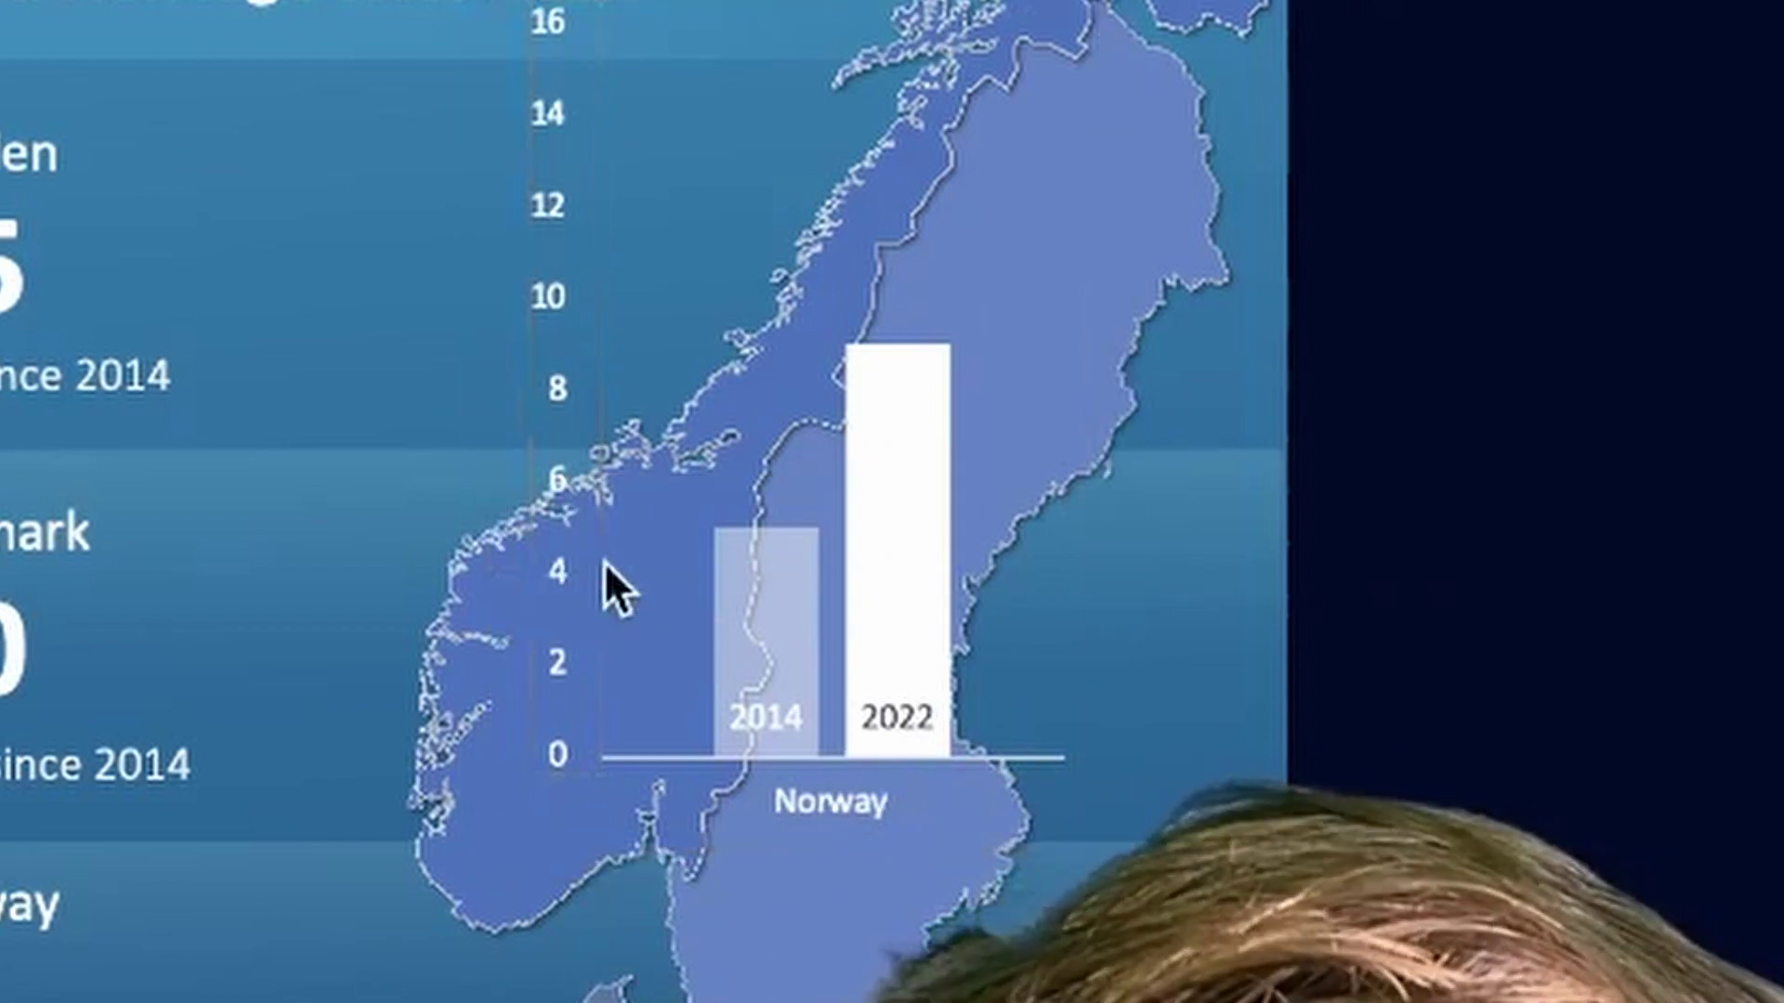
pyautogui.click(557, 530)
pyautogui.press('Delete')
pyautogui.moveTo(1103, 850); pyautogui.dragTo(814, 667)
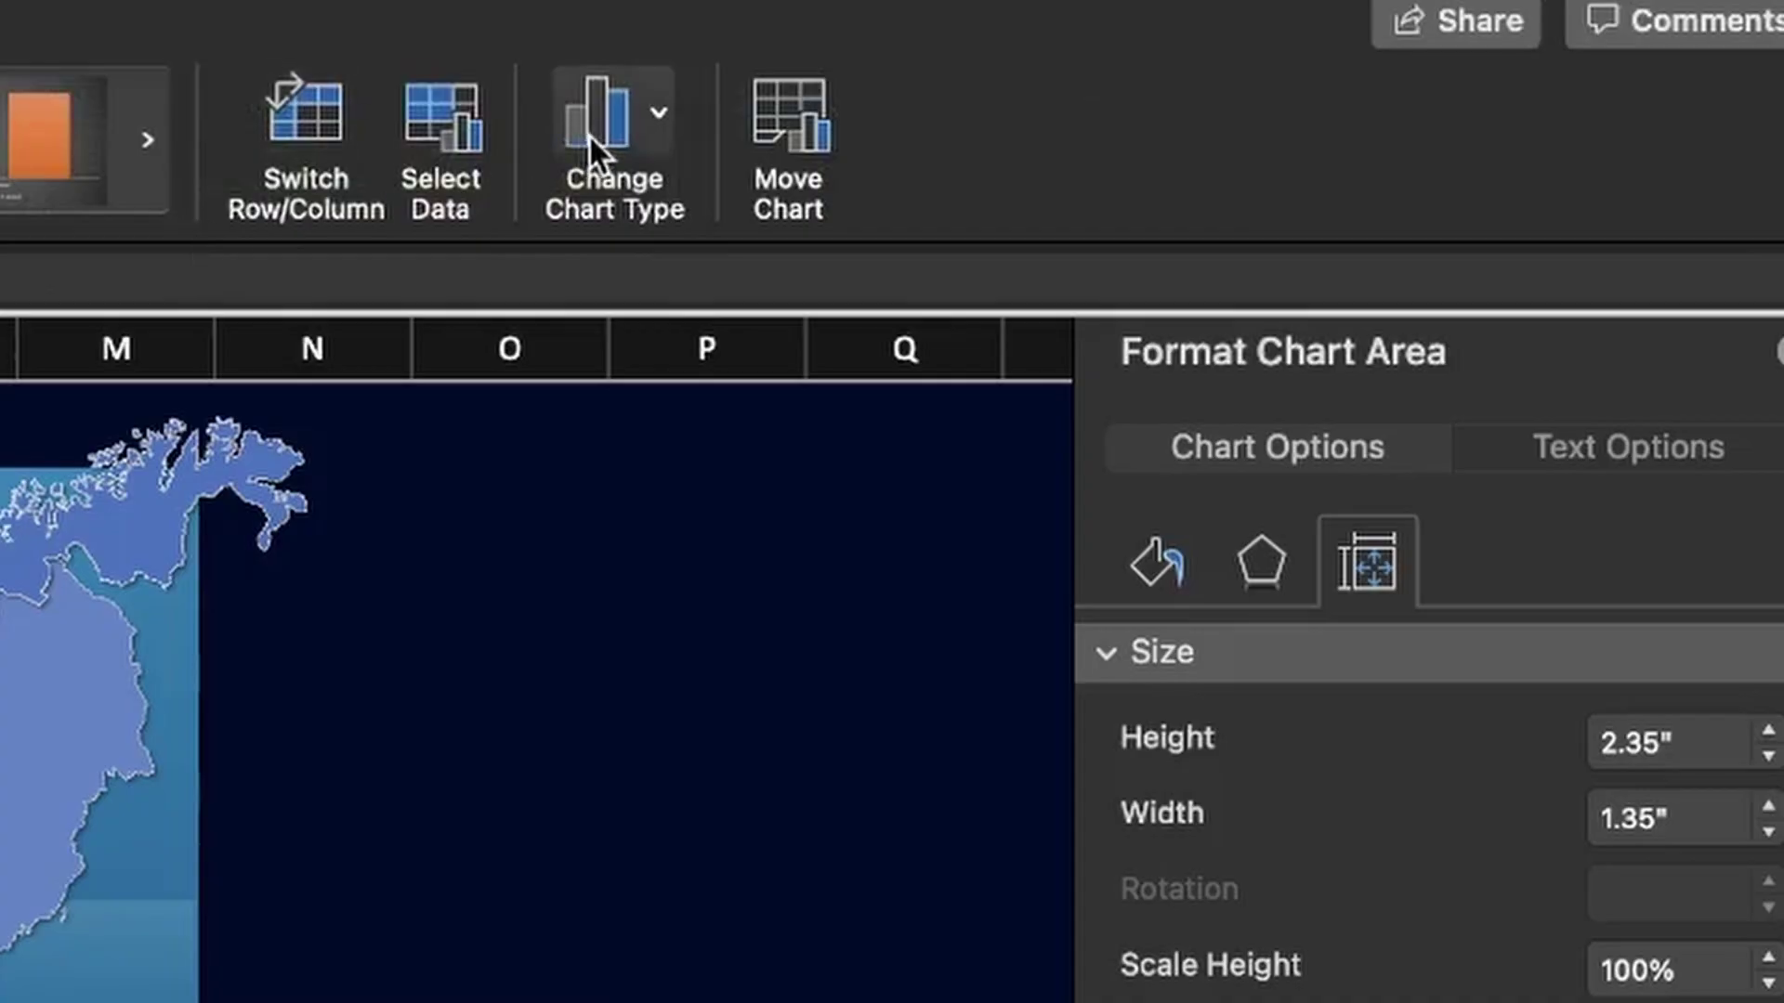
# Save the Norway chart as a chart template and reuse it for Sweden and Denmark column charts placed over their countries
pyautogui.click(978, 28)
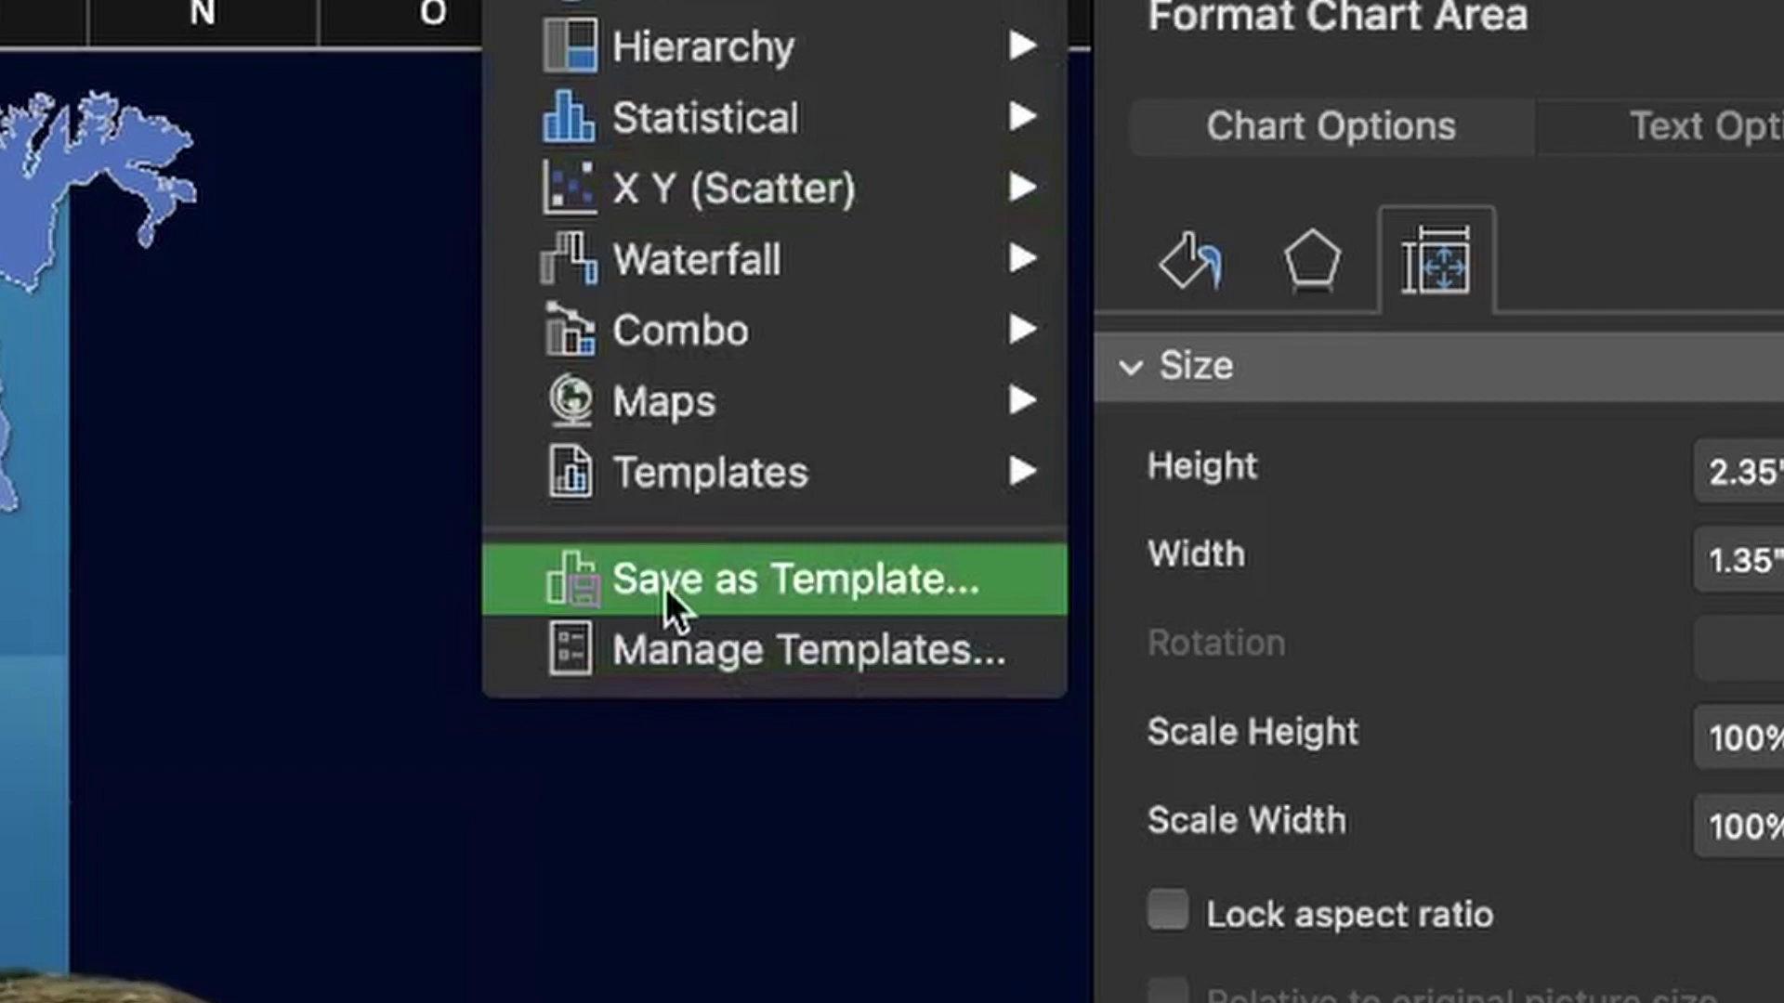
pyautogui.click(715, 834)
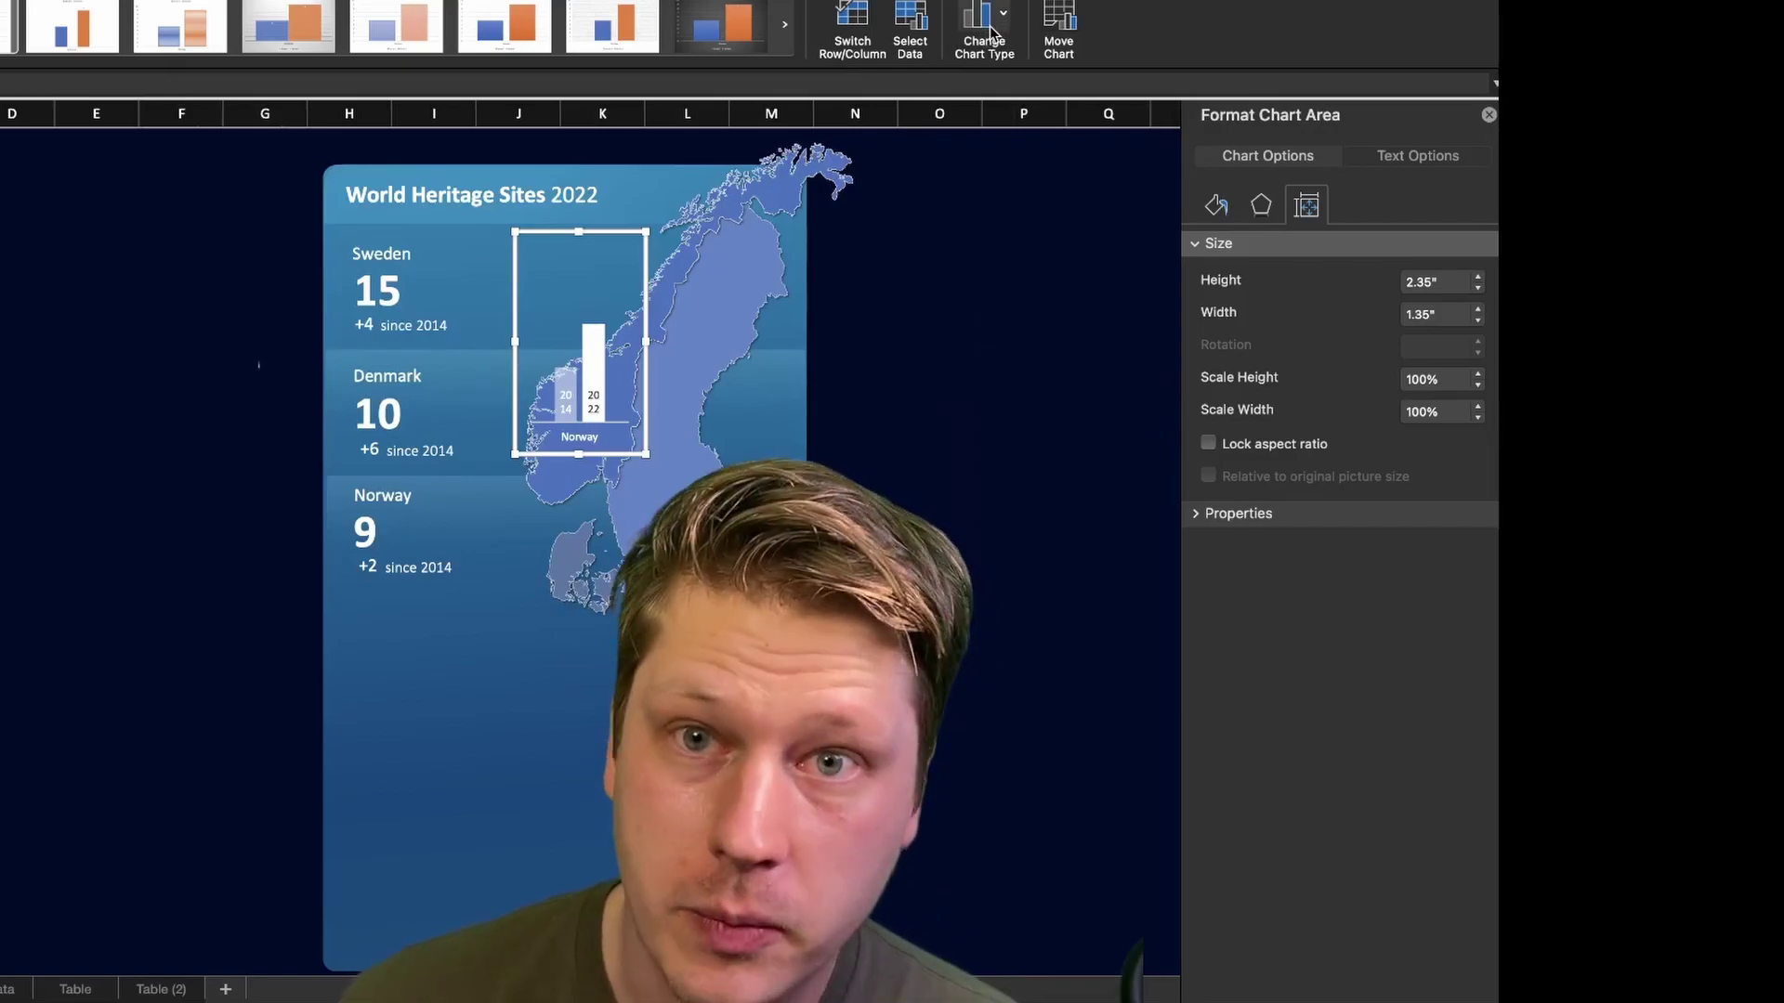
pyautogui.click(990, 34)
pyautogui.moveTo(1049, 280)
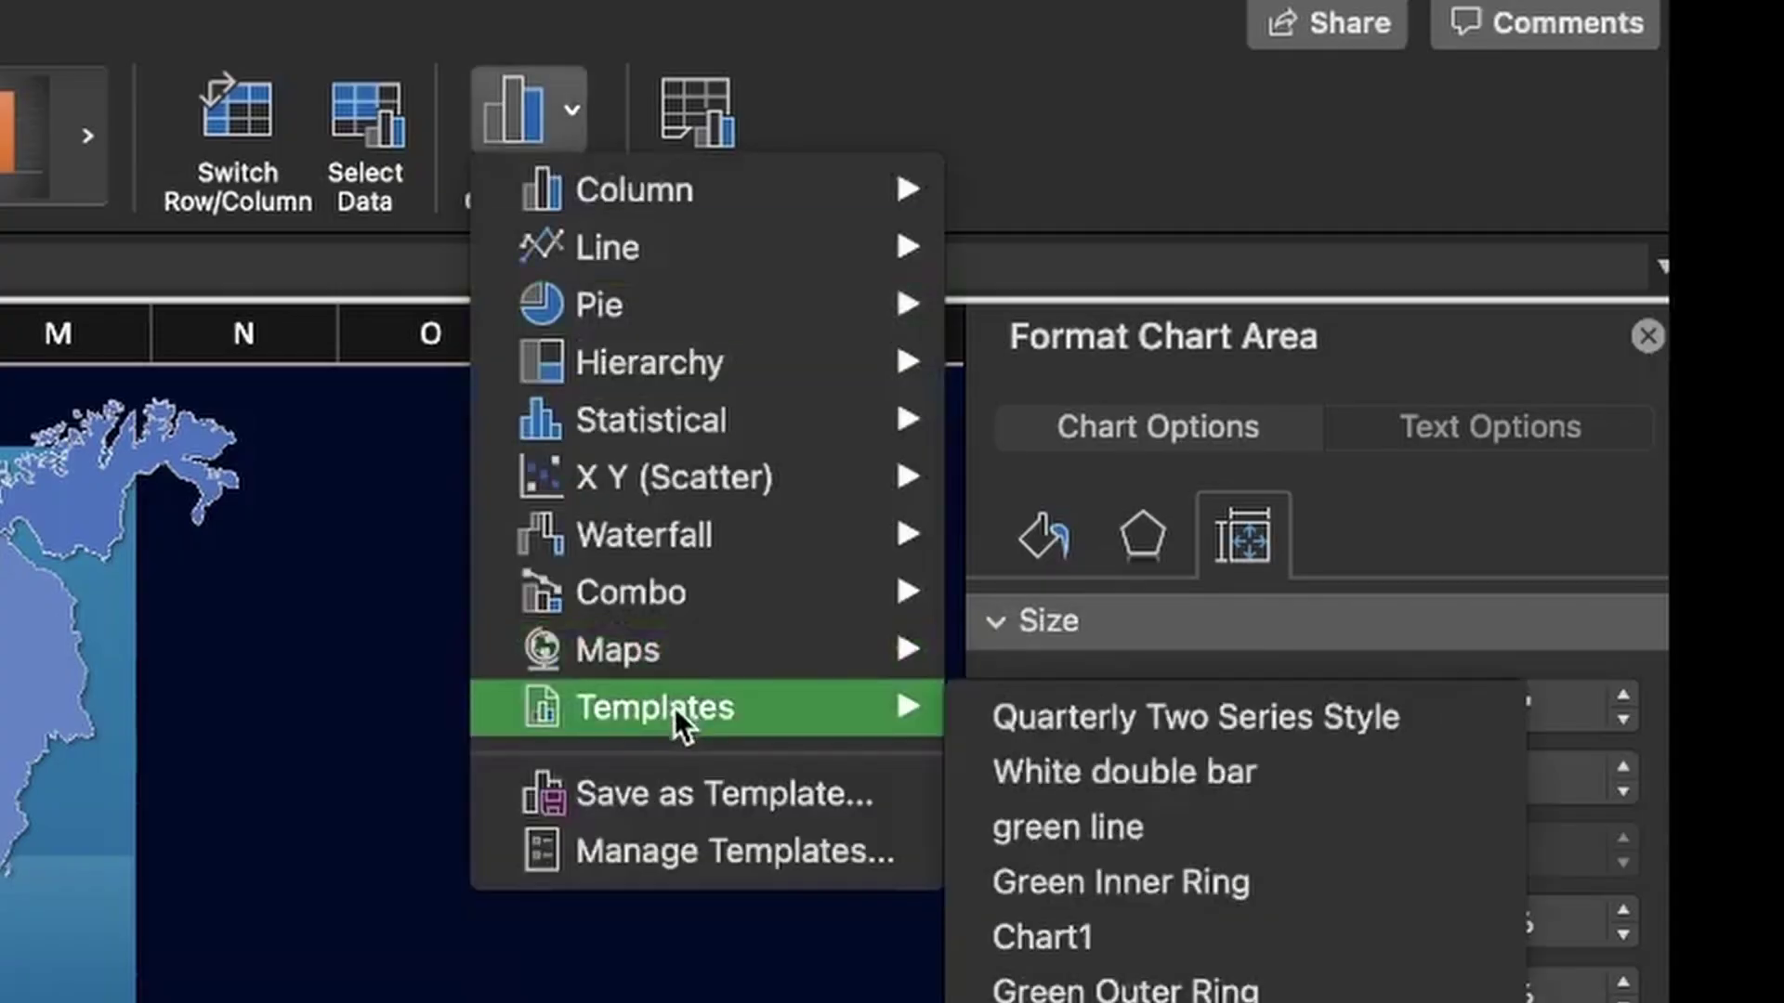
pyautogui.click(1080, 528)
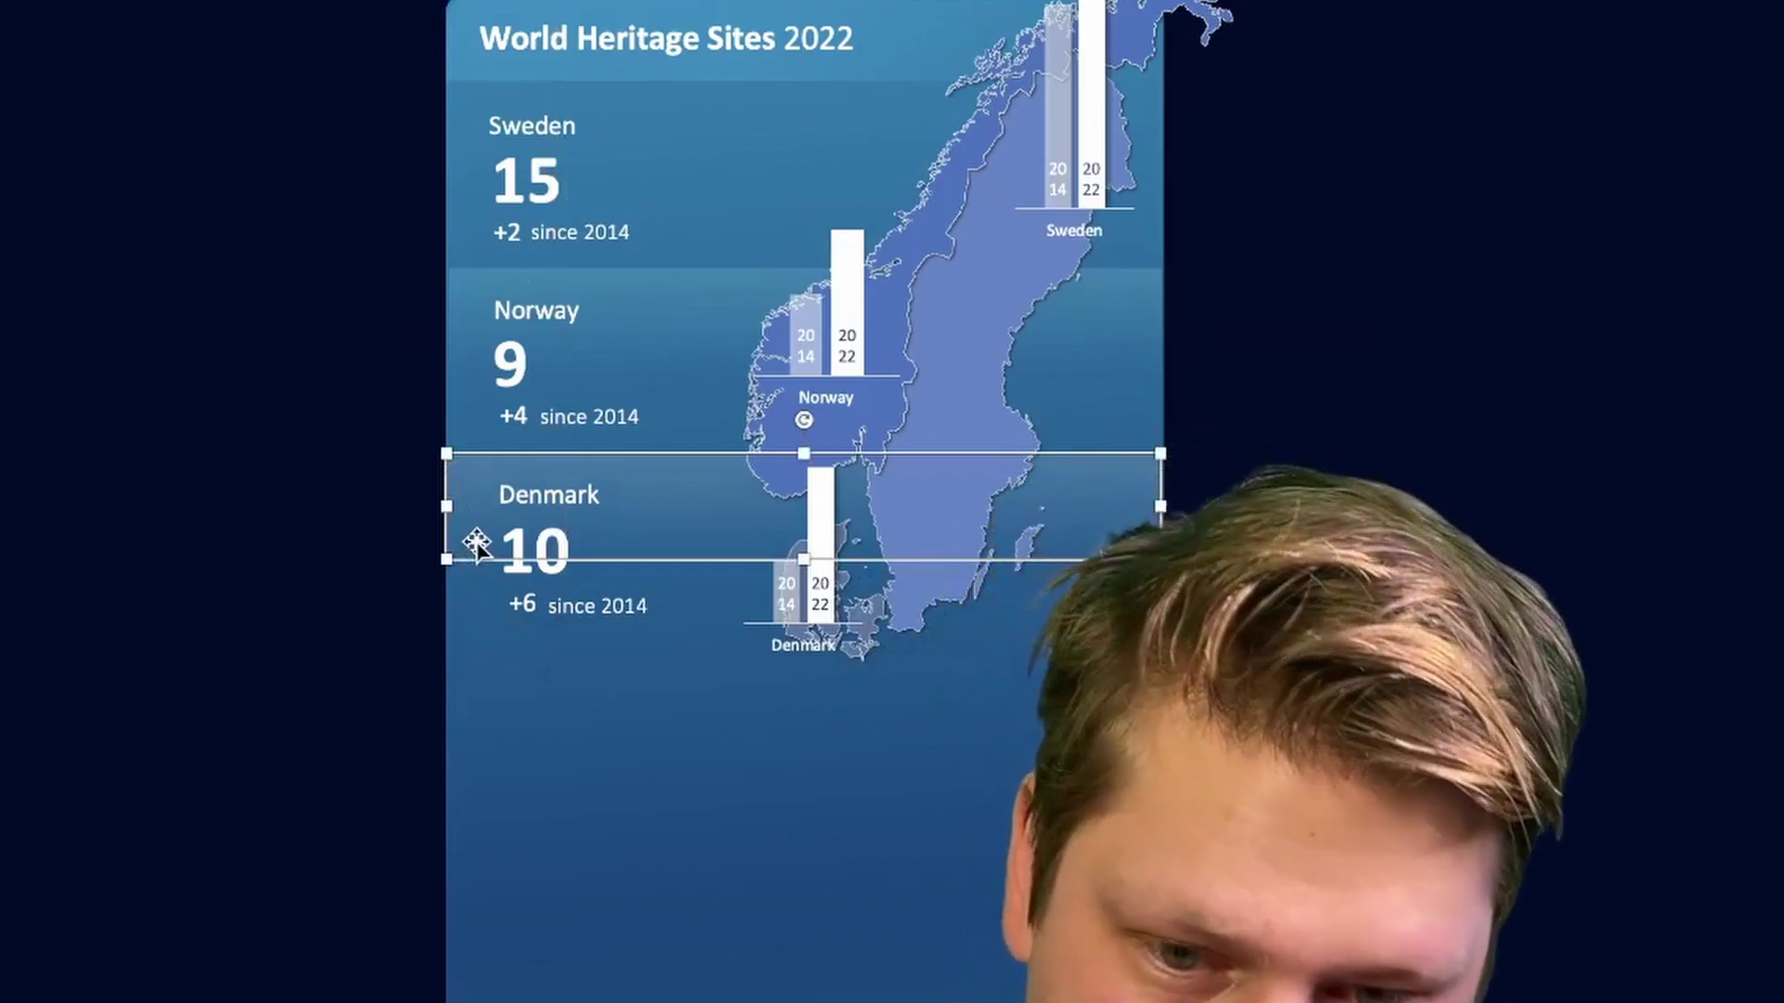
# Move the selected gradient band down to sit directly beneath the Denmark section of the panel
pyautogui.moveTo(474, 544); pyautogui.dragTo(464, 699)
pyautogui.scroll(-5, 462, 721)
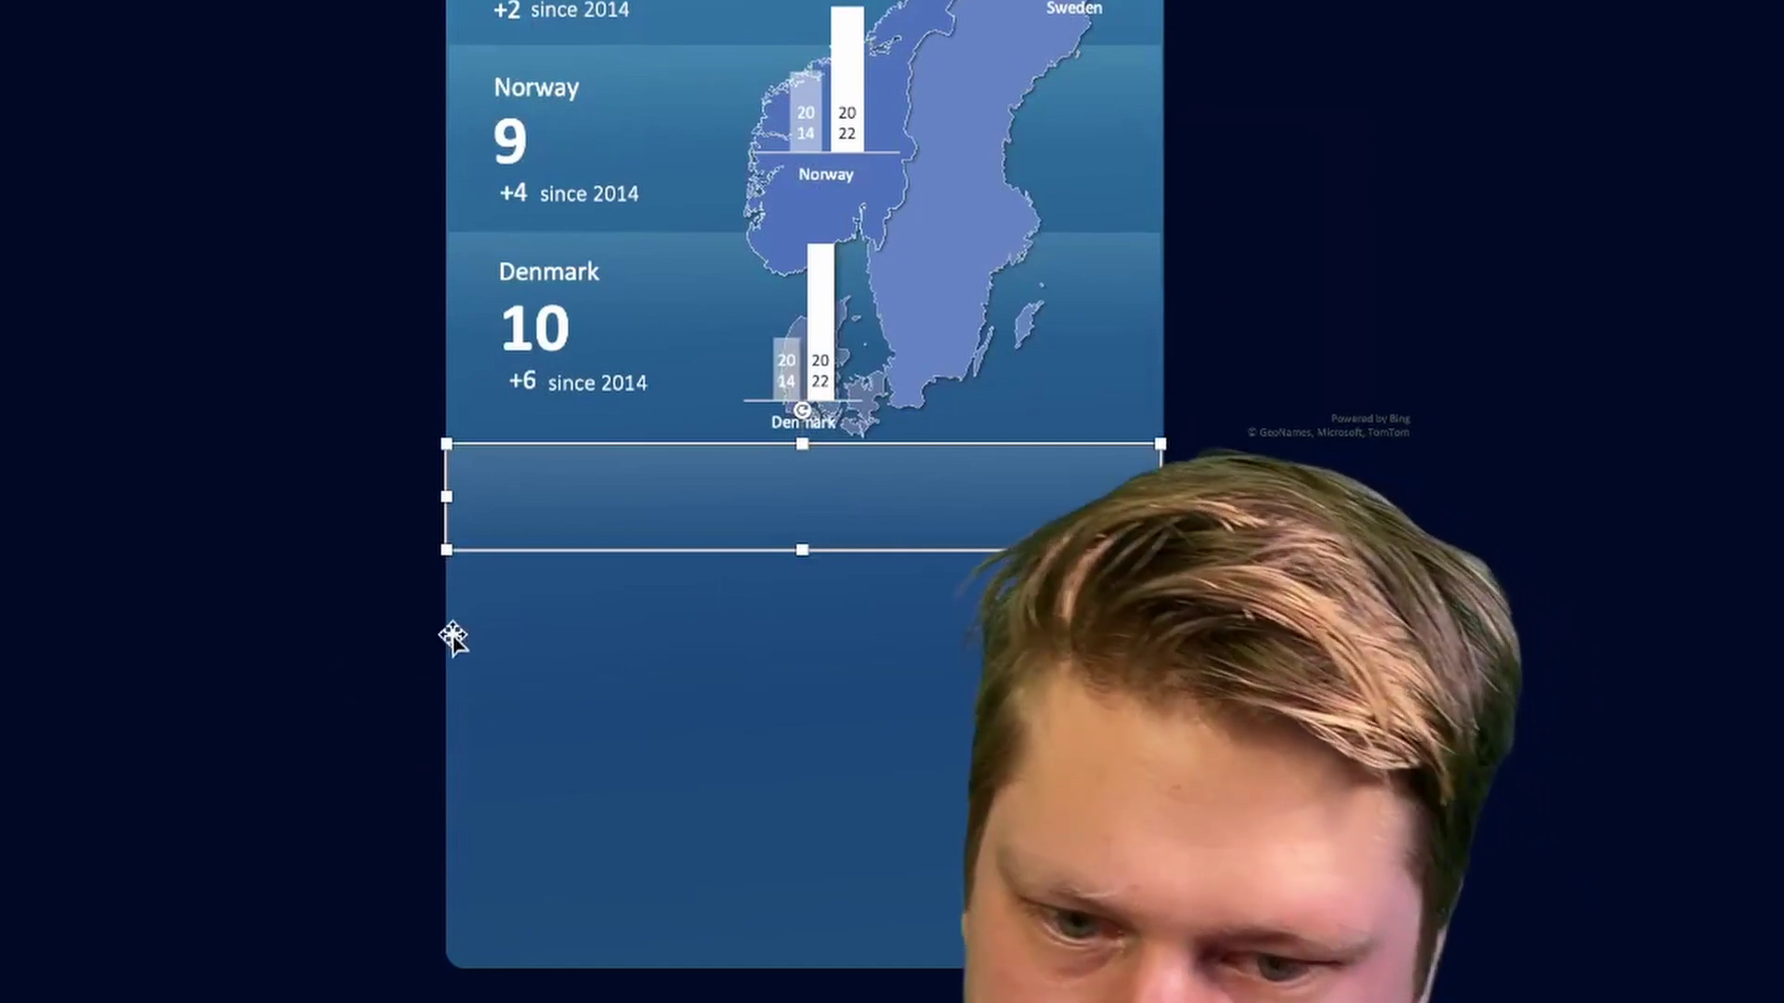
pyautogui.moveTo(295, 648); pyautogui.dragTo(422, 680)
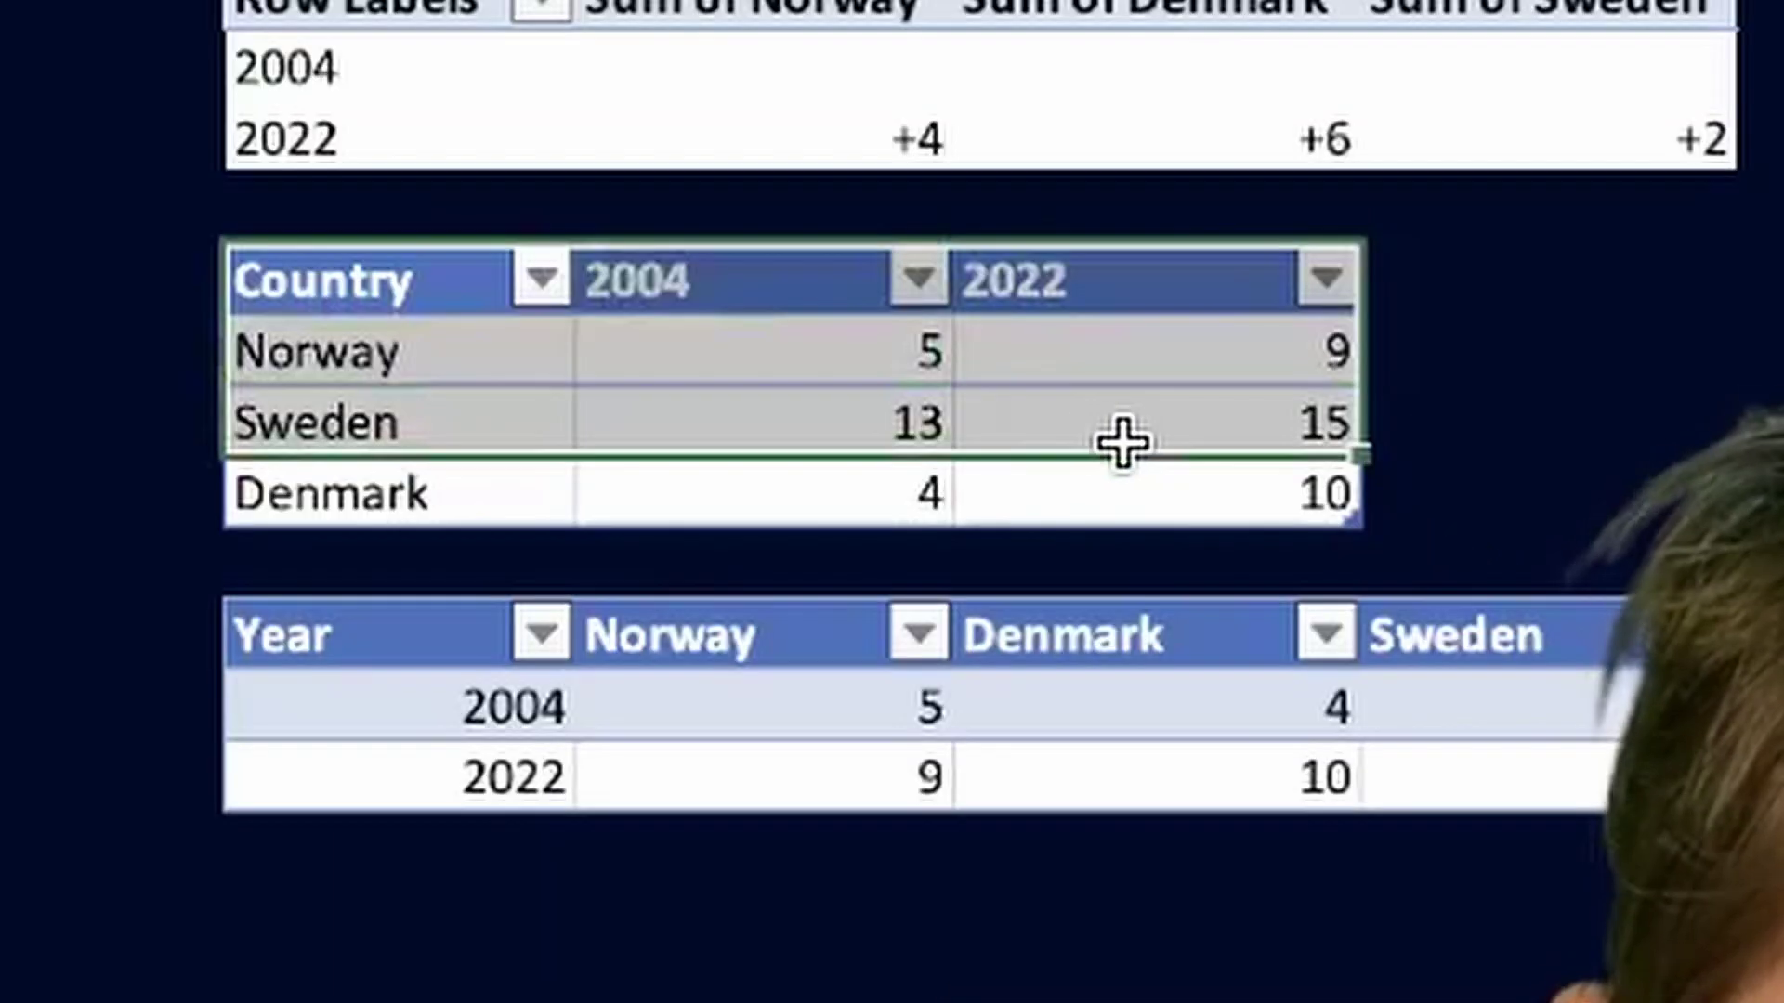
# Insert a doughnut chart from the table listing Norway, Sweden and Denmark with their 2004 and 2022 values
pyautogui.moveTo(1123, 443); pyautogui.dragTo(1134, 484)
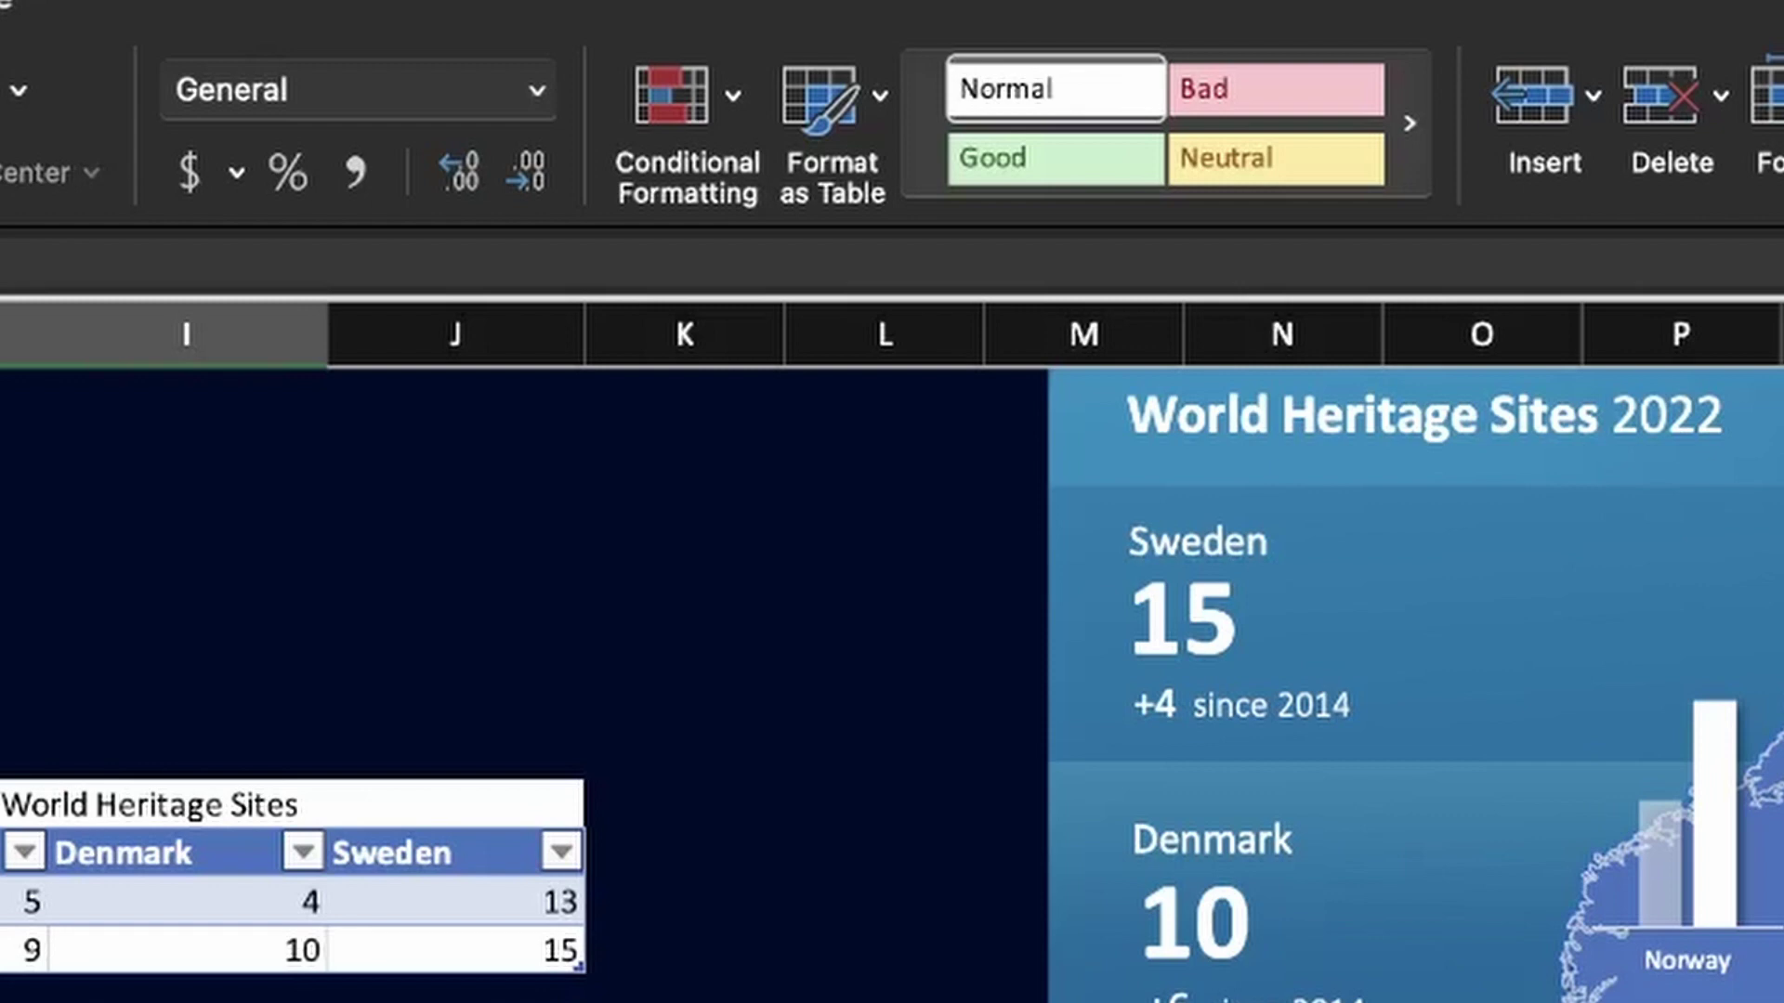
pyautogui.click(0, 4)
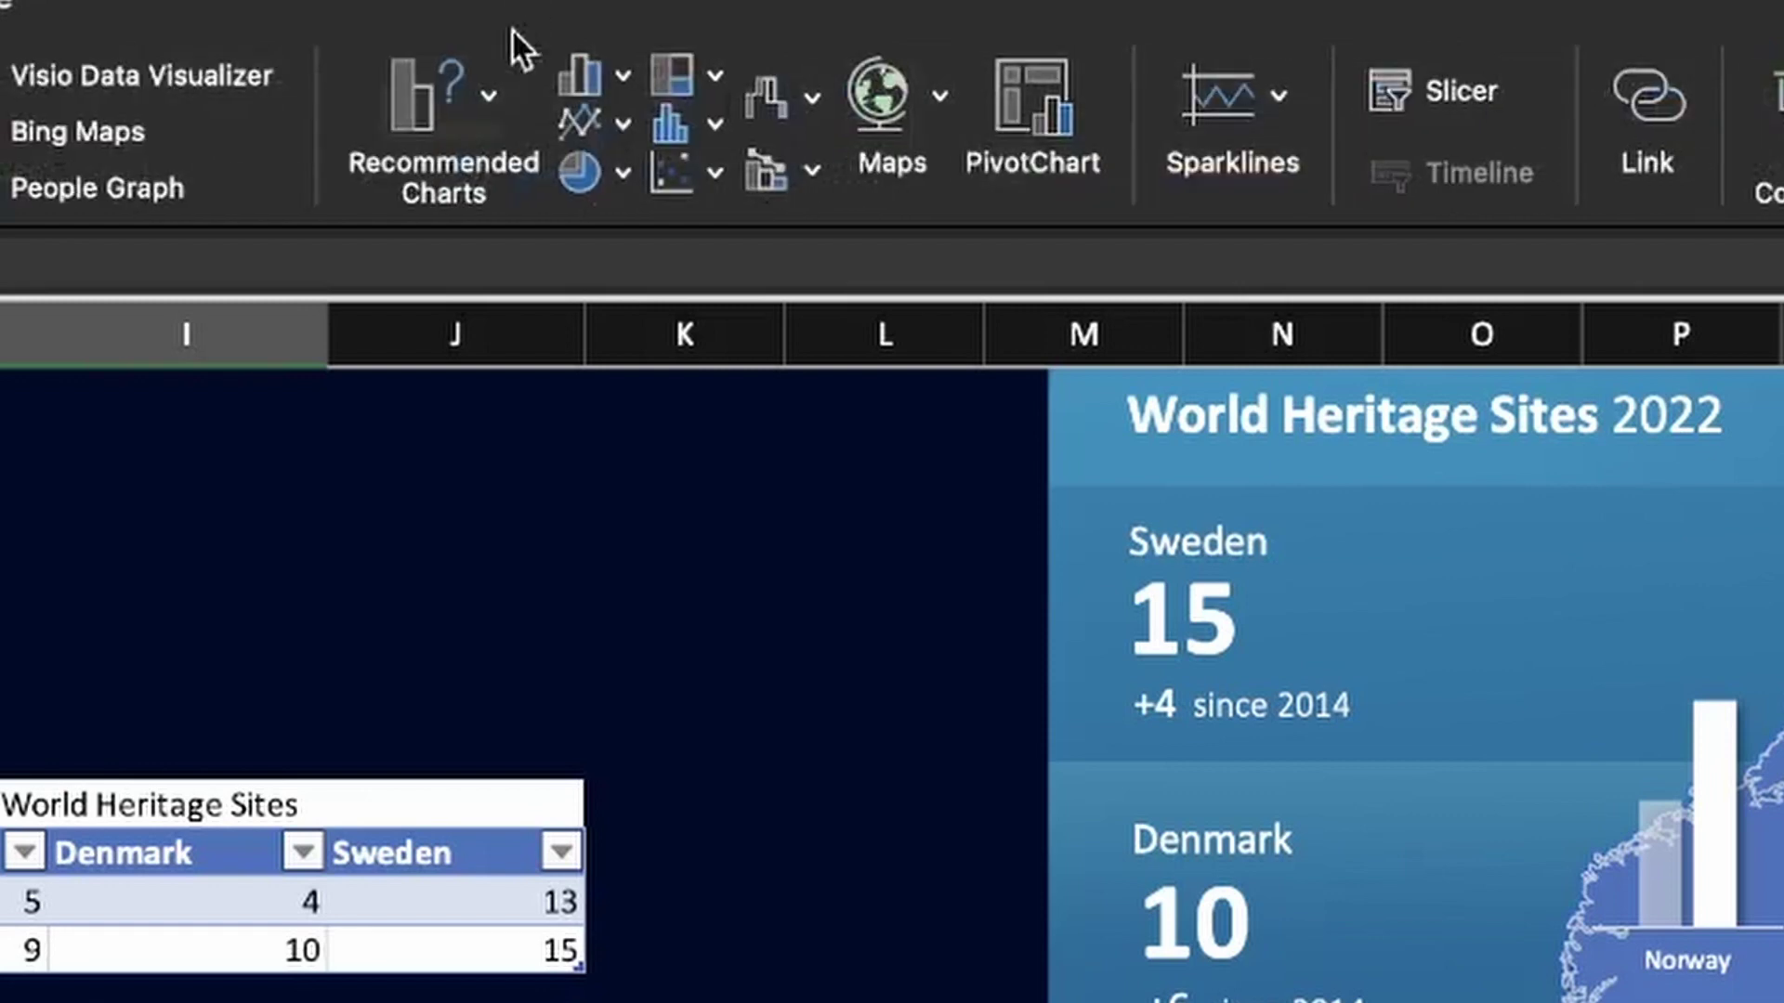
pyautogui.click(617, 181)
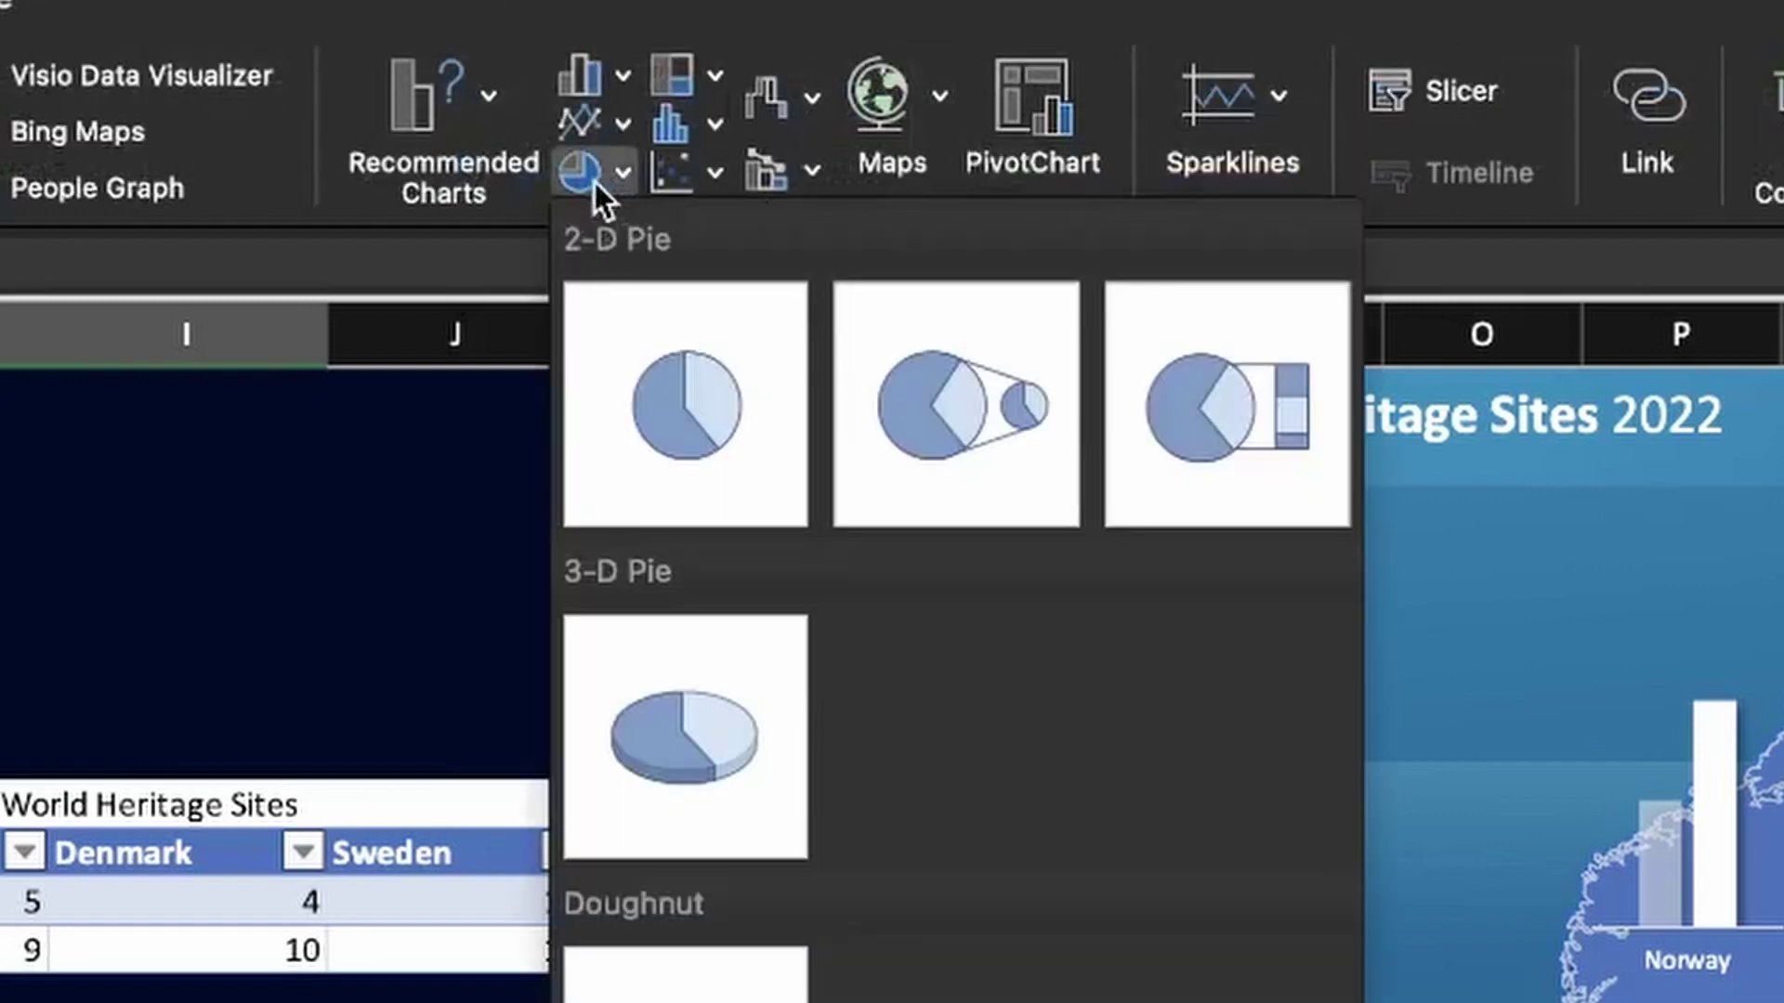
pyautogui.click(685, 975)
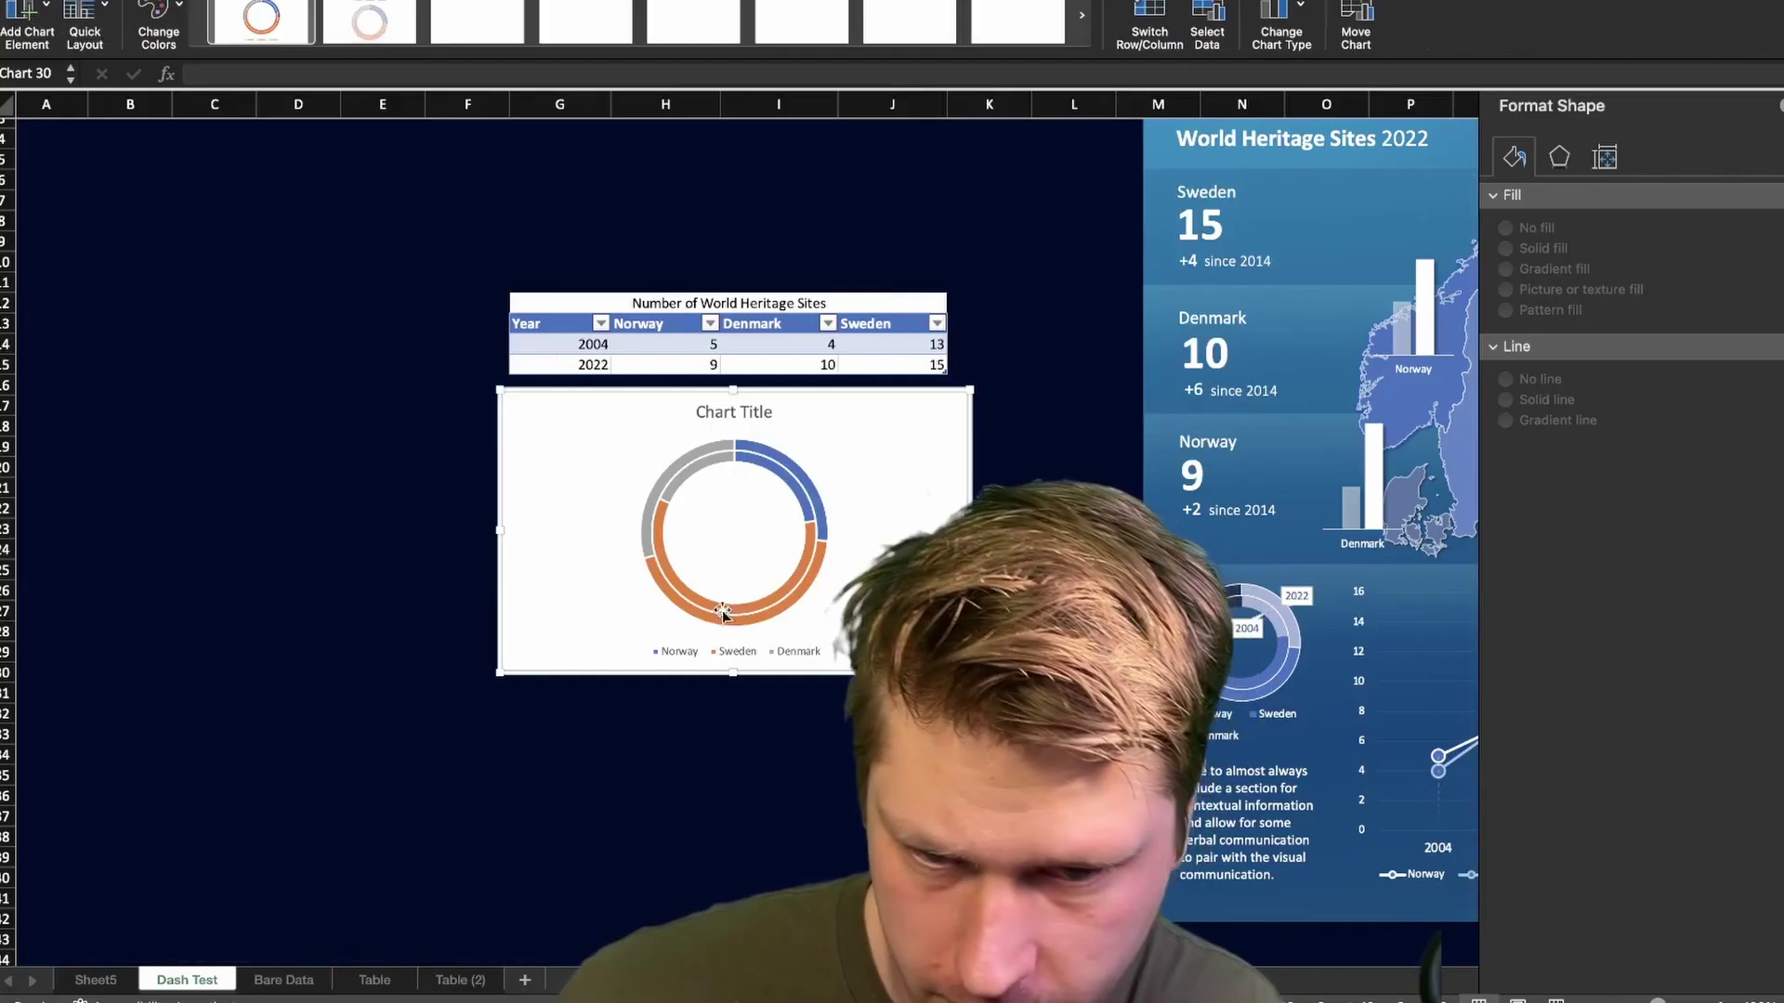
# Relocate the doughnut chart to the panel's empty lower section and restyle it with no title, fill or border and white text
pyautogui.moveTo(873, 407); pyautogui.dragTo(528, 464)
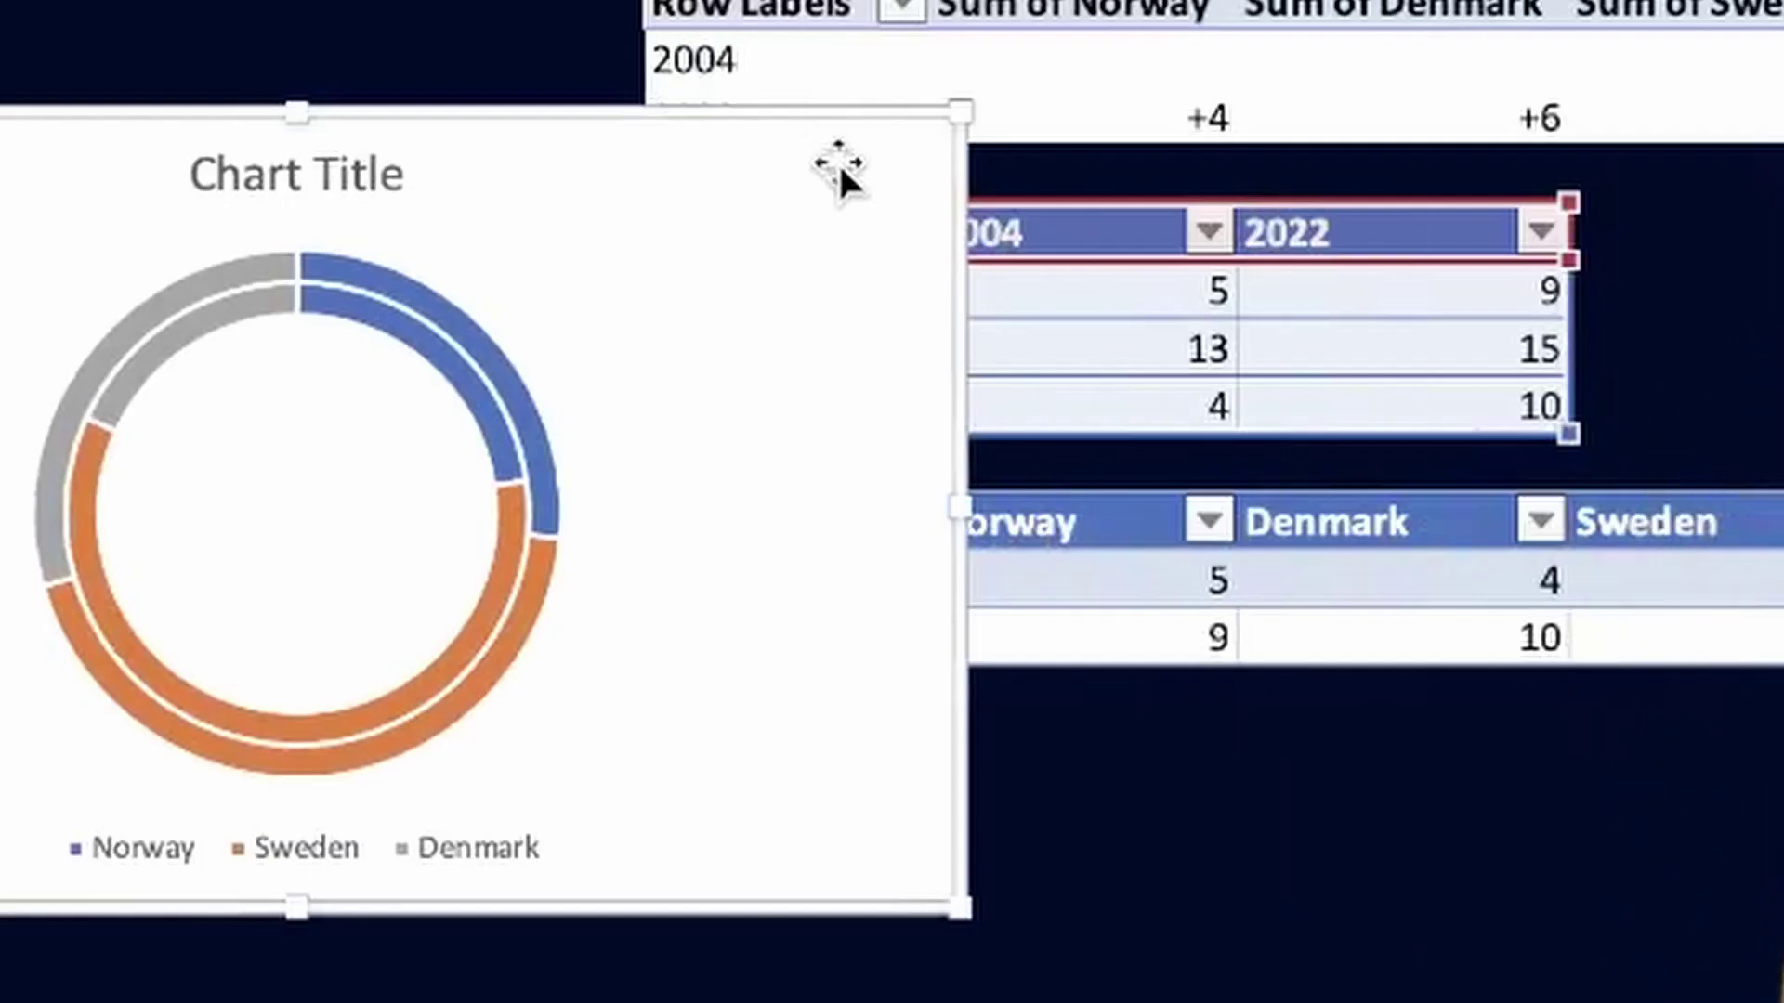
pyautogui.hotkey('ctrl', 'x')
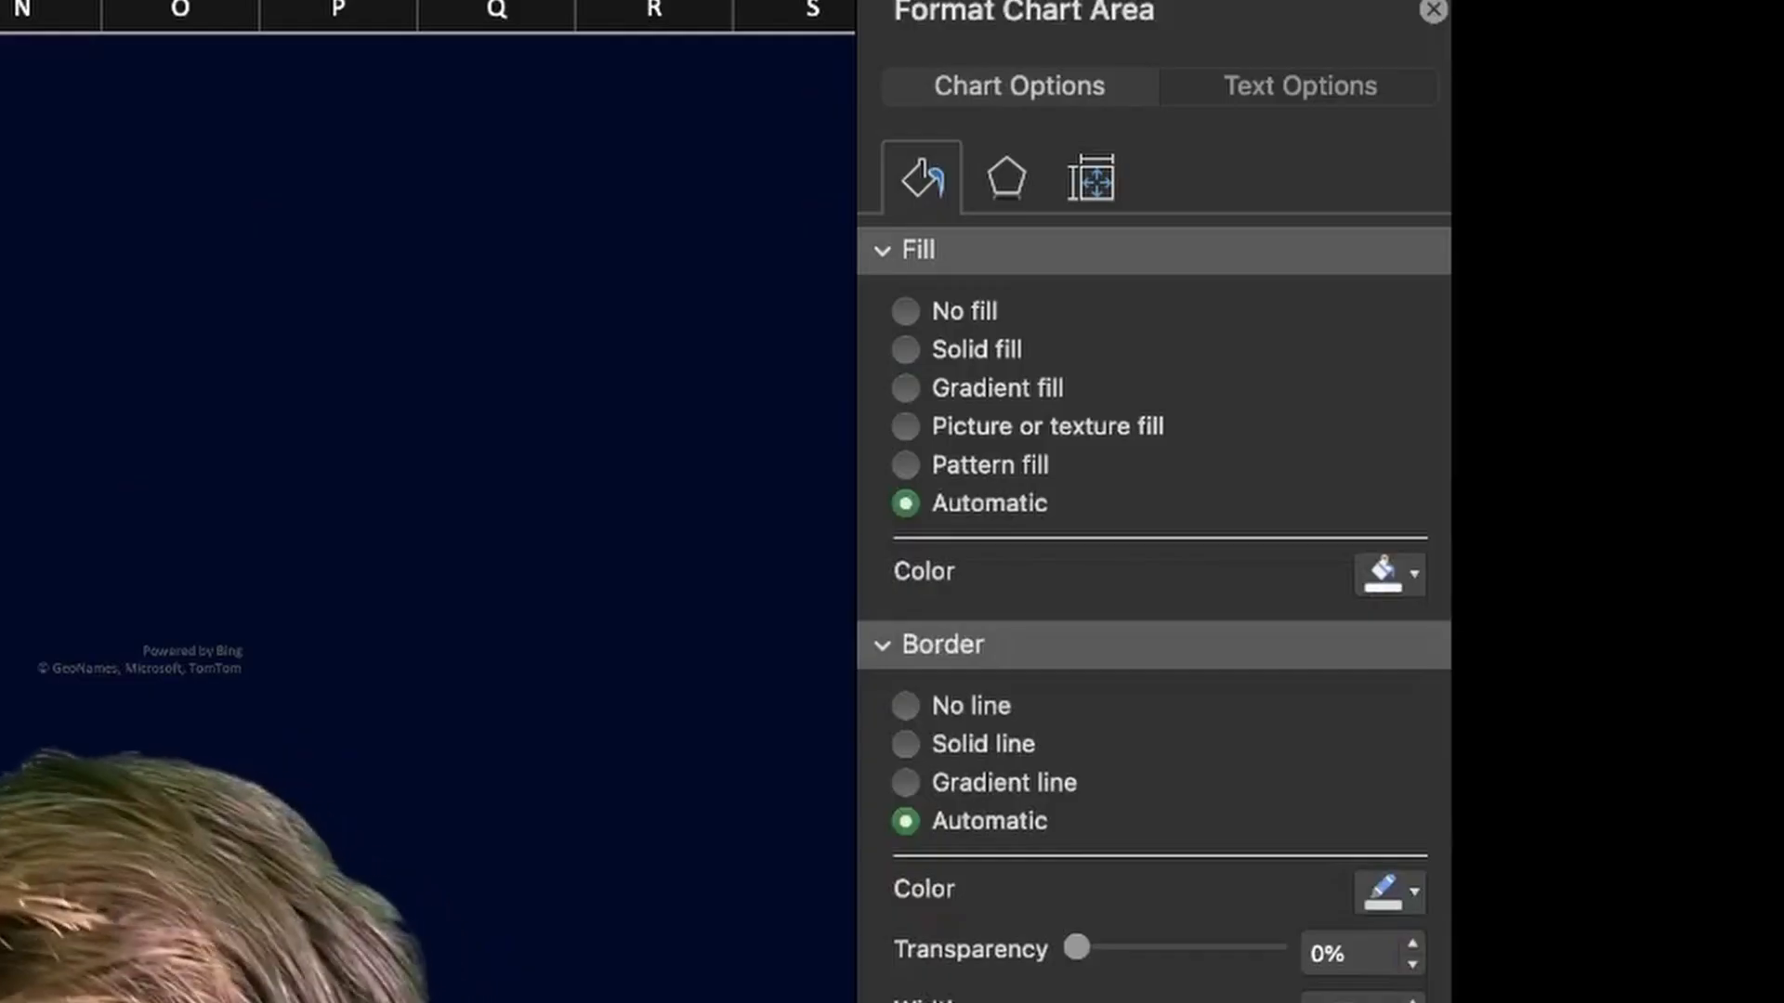
pyautogui.click(392, 411)
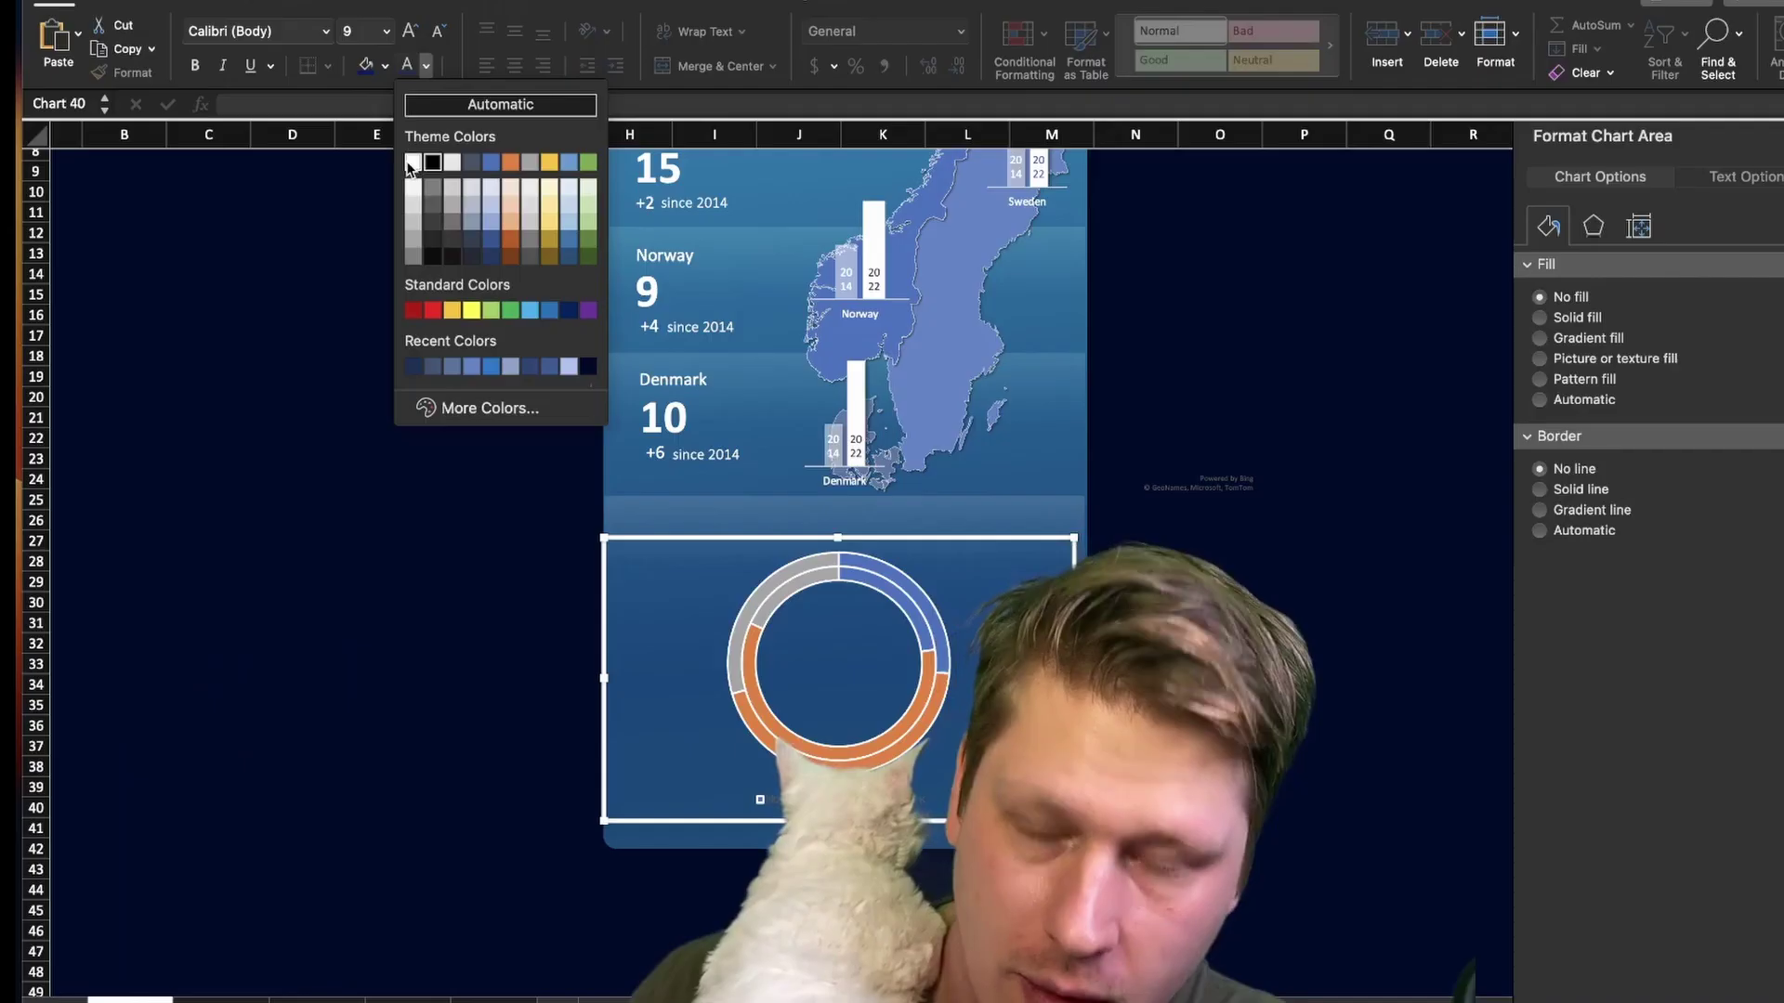
pyautogui.click(409, 163)
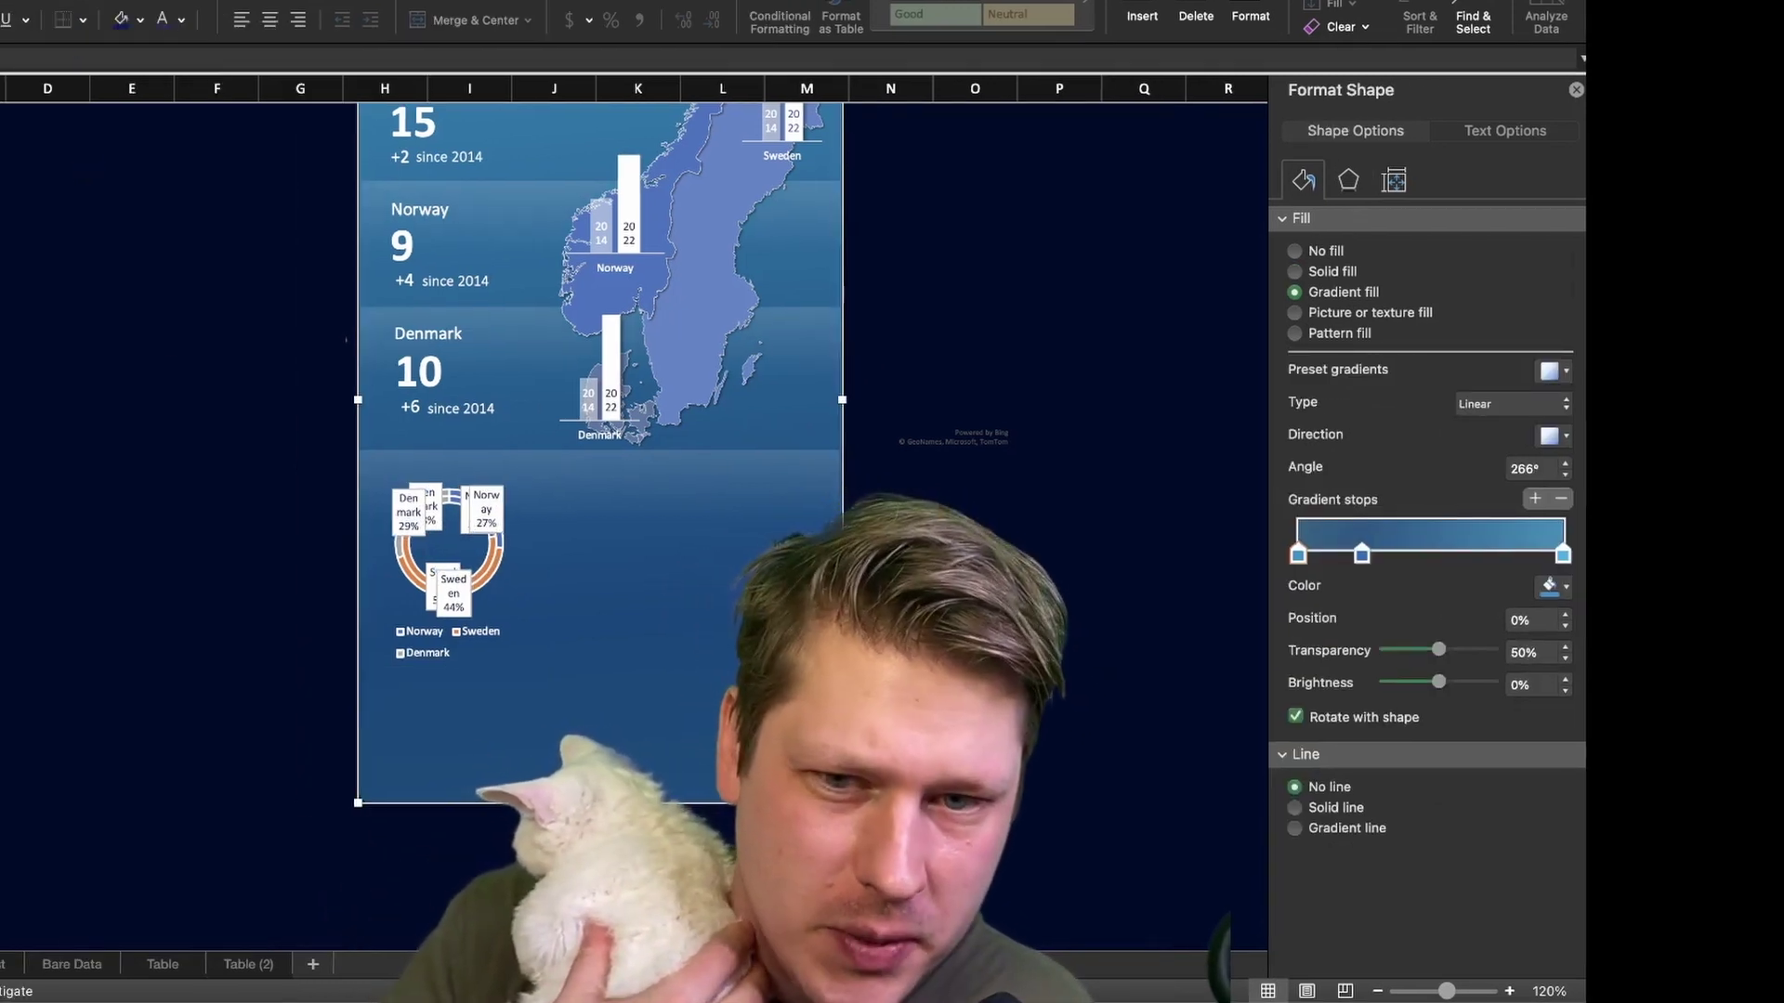
# Recolour the doughnut chart with a monochromatic blue palette
pyautogui.click(344, 0)
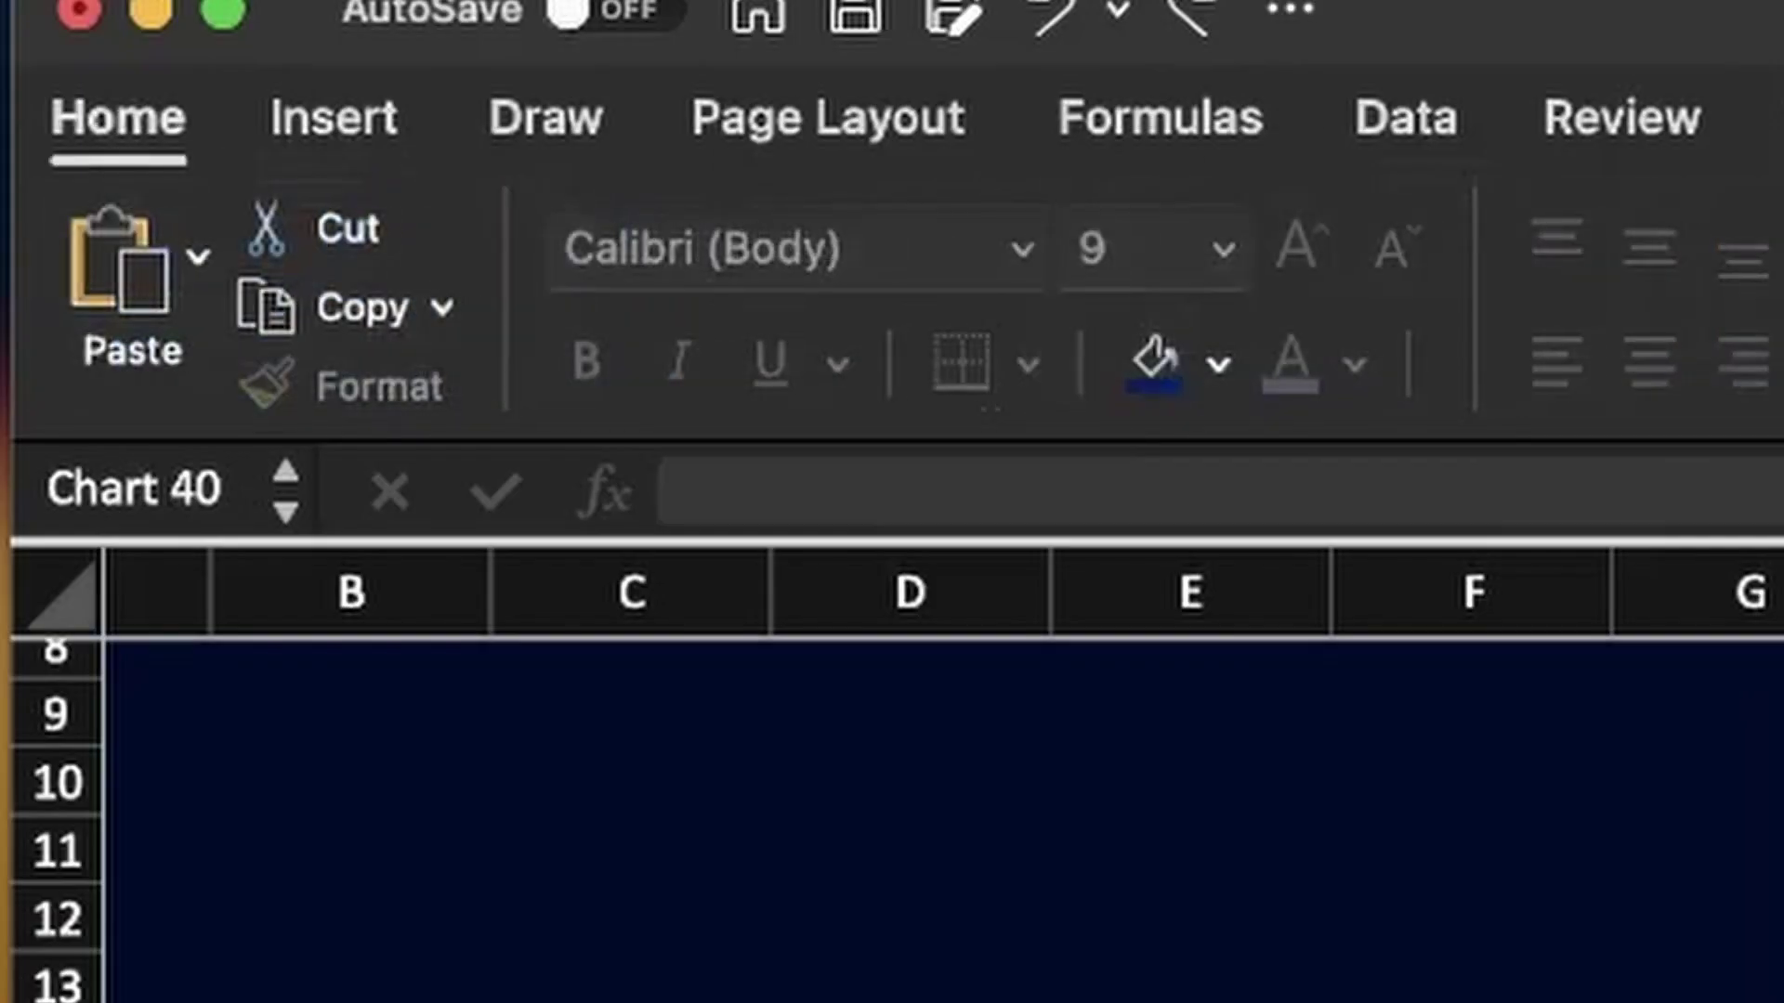
pyautogui.click(583, 270)
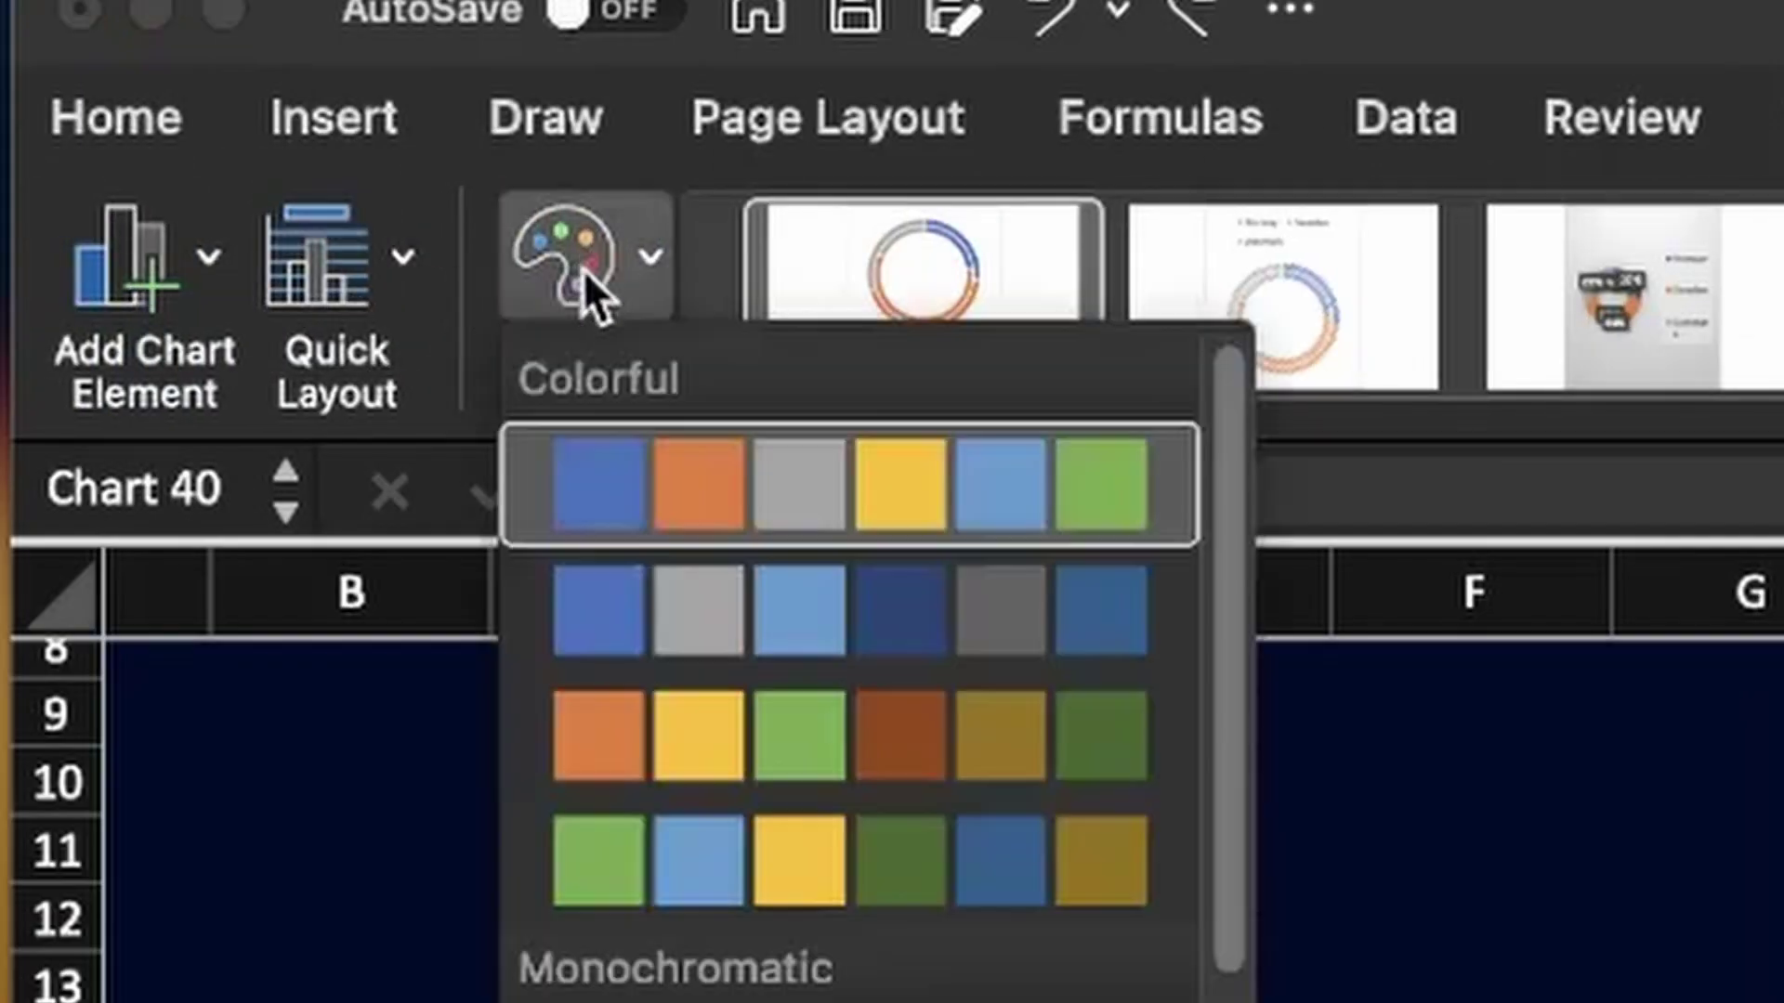
pyautogui.scroll(-3, 851, 651)
pyautogui.scroll(-5, 850, 665)
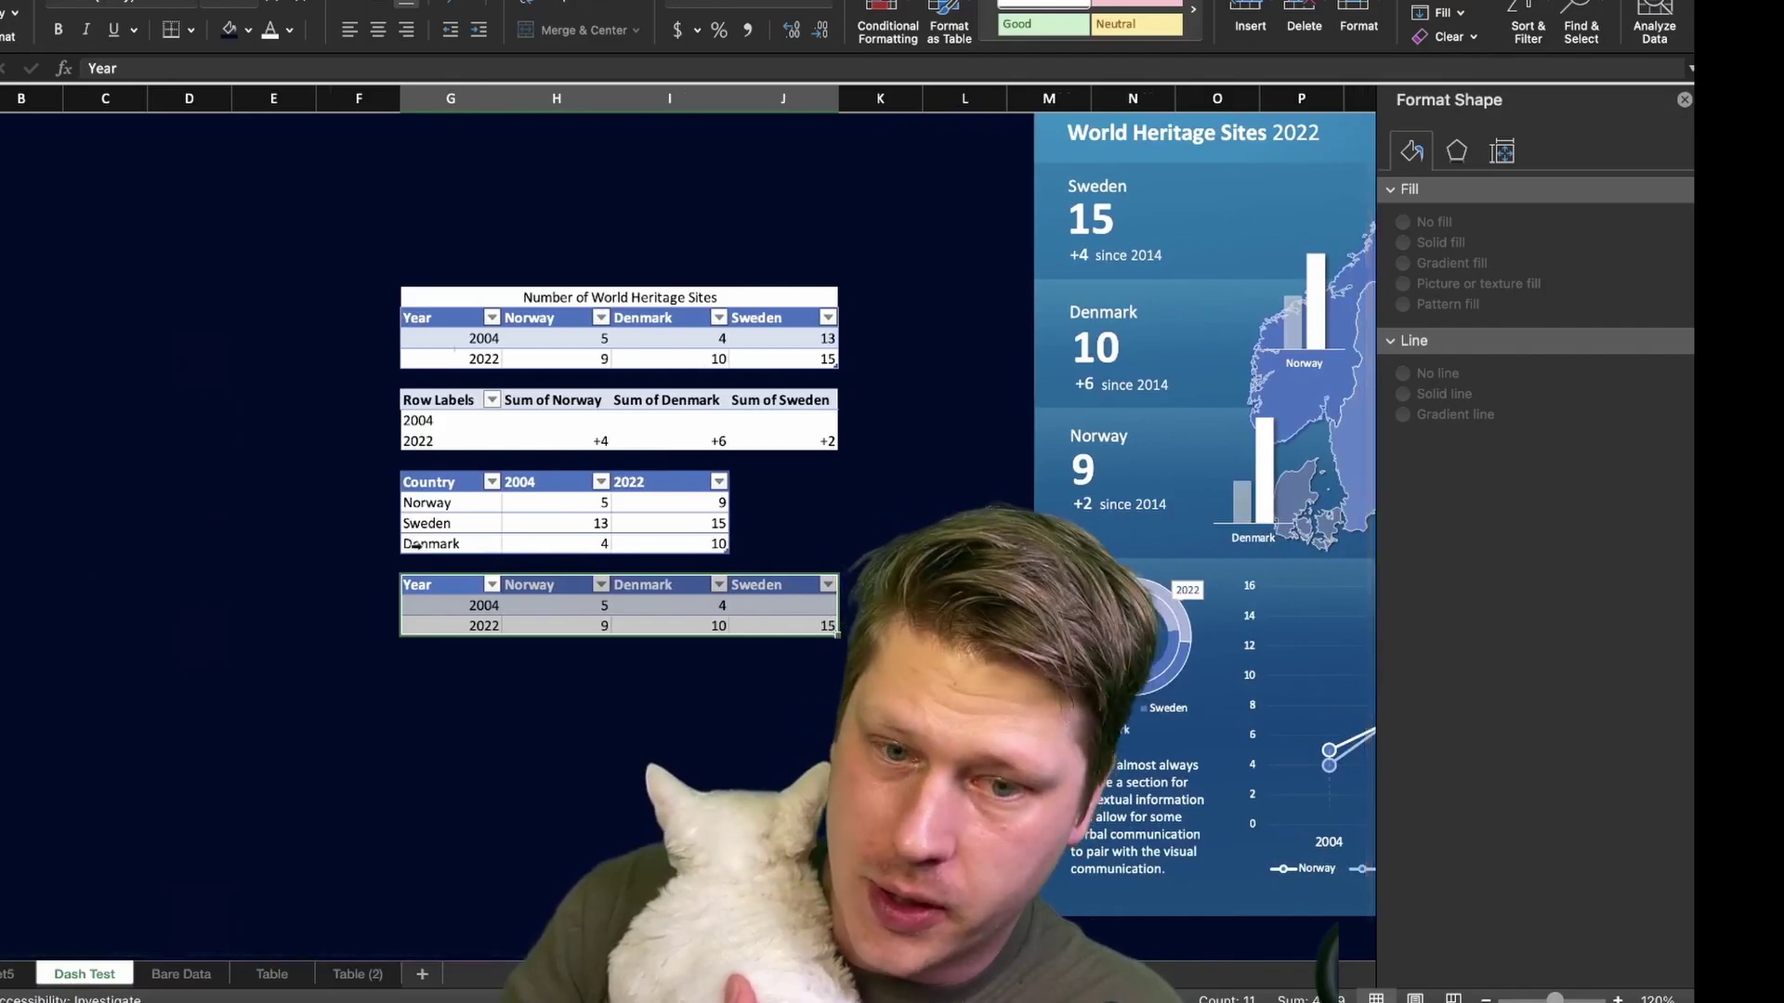
# Insert a 2-D line chart with markers from the table holding Year, Norway, Denmark and Sweden columns
pyautogui.moveTo(433, 585); pyautogui.dragTo(752, 628)
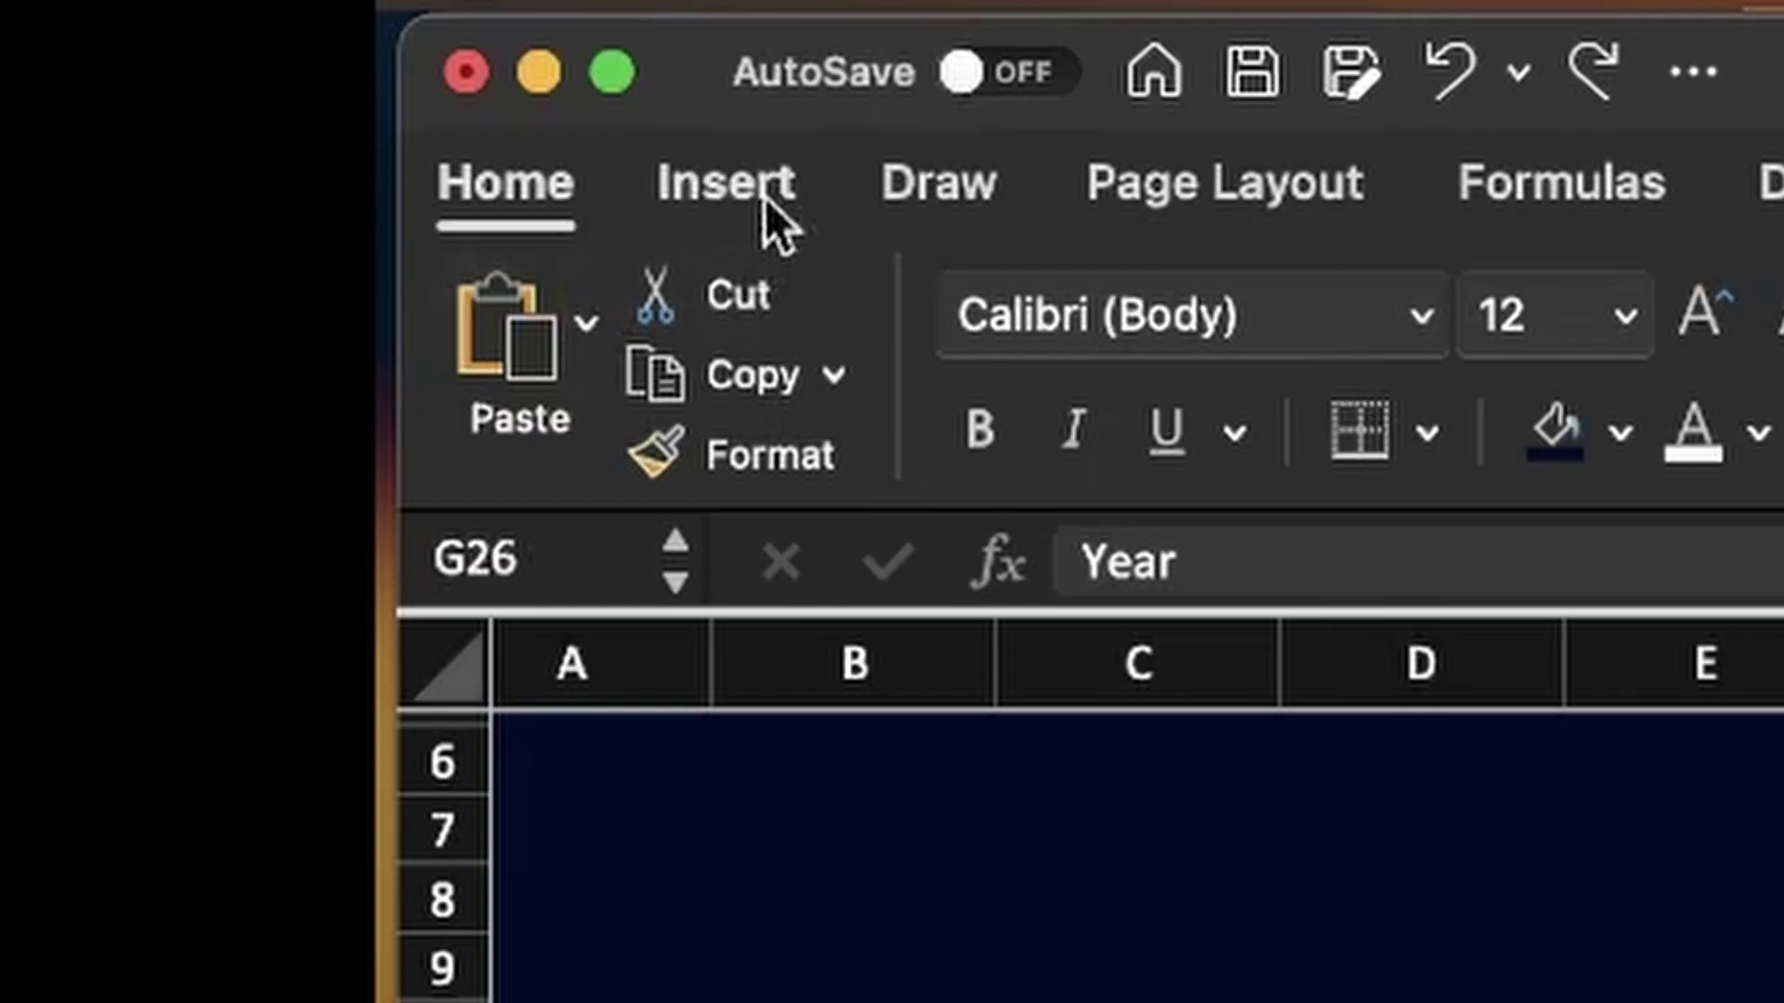
pyautogui.click(765, 197)
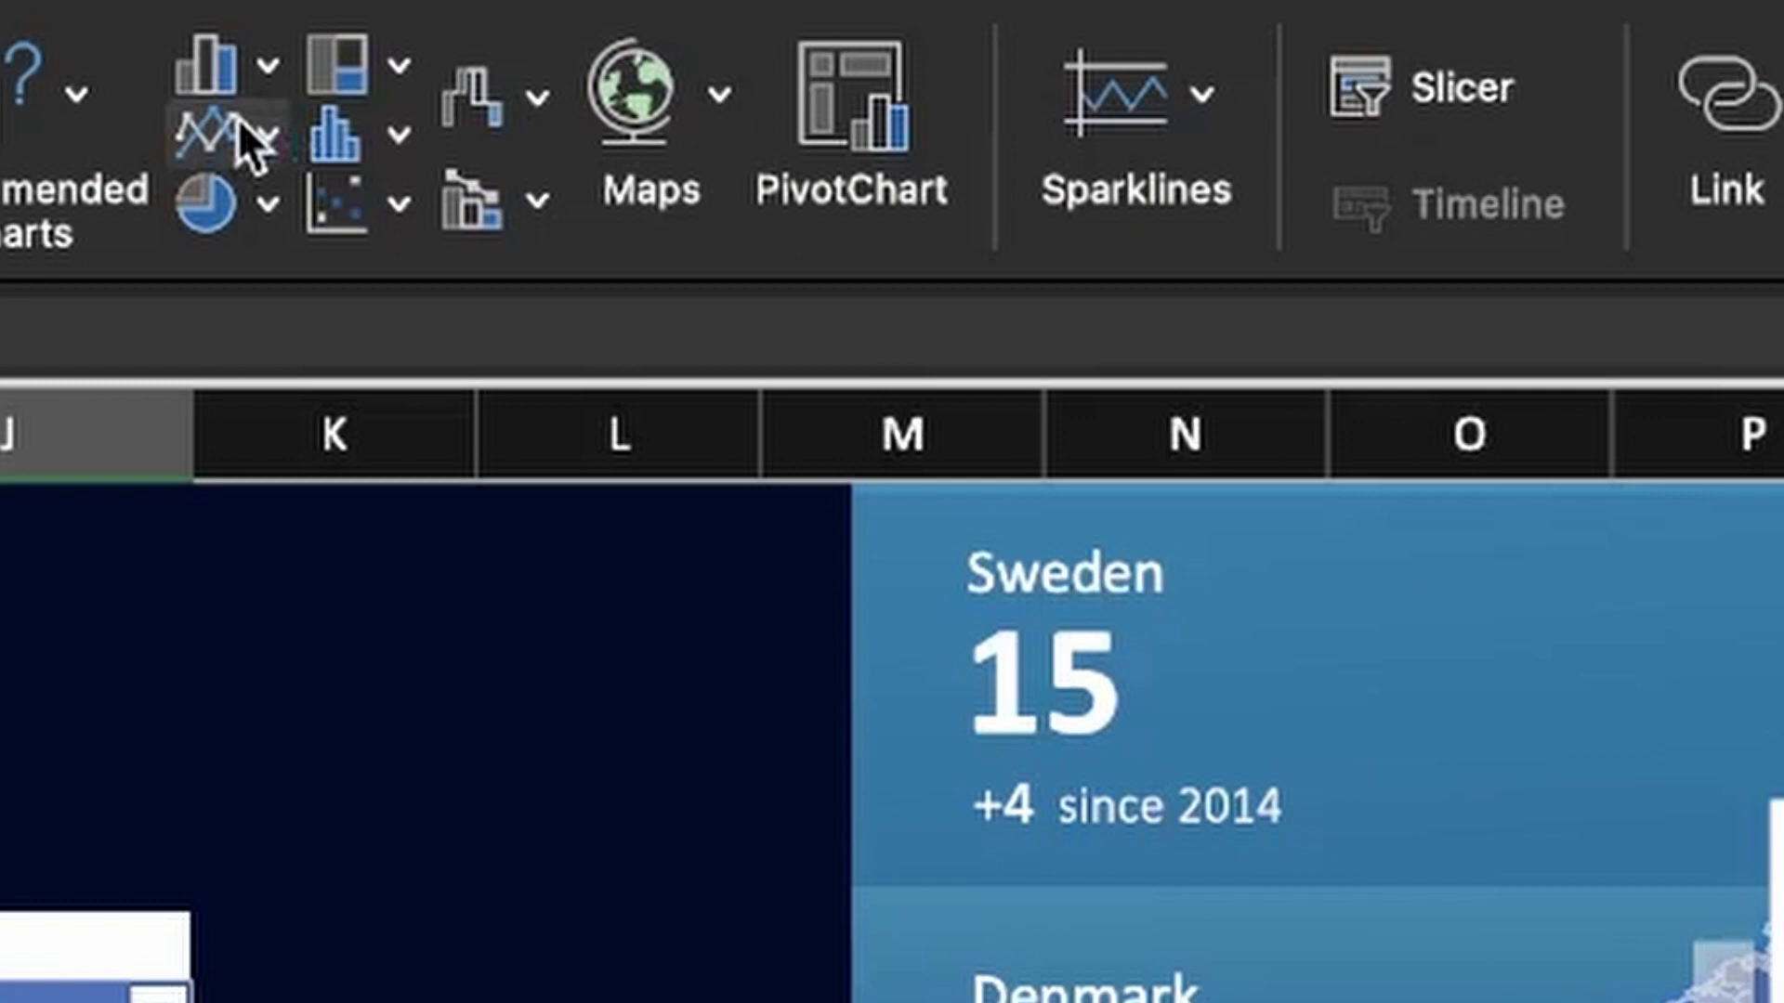
pyautogui.click(243, 140)
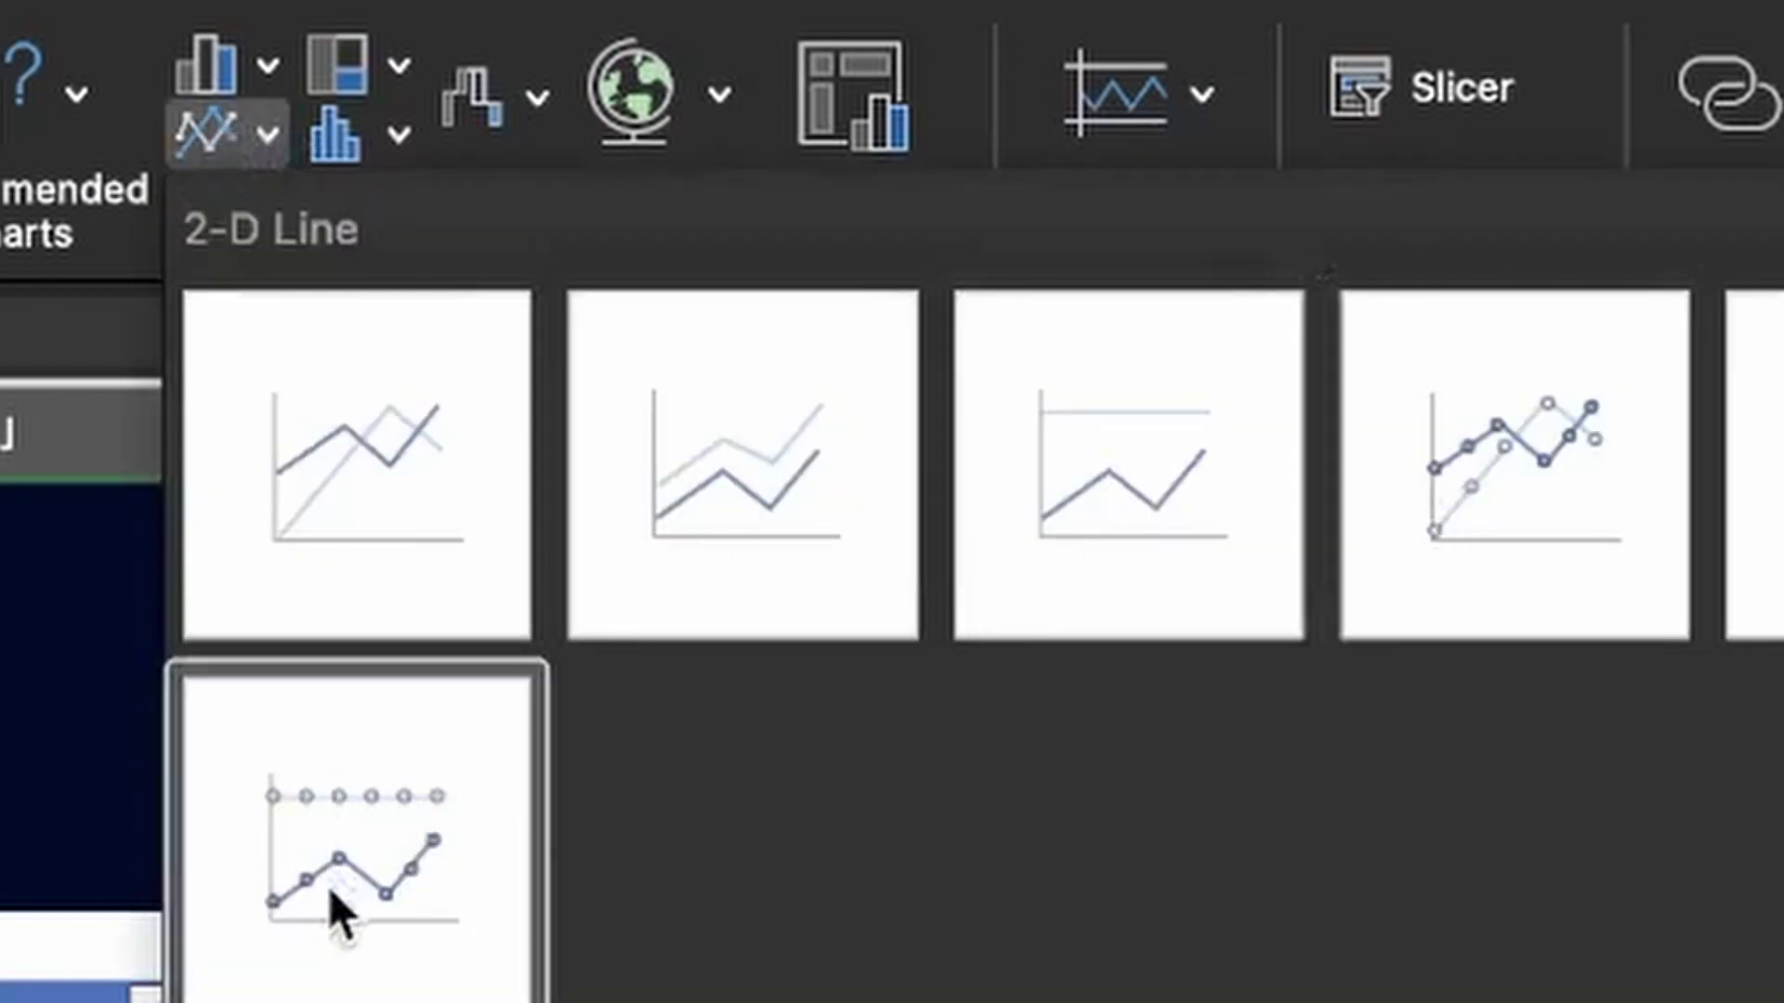
pyautogui.click(1418, 490)
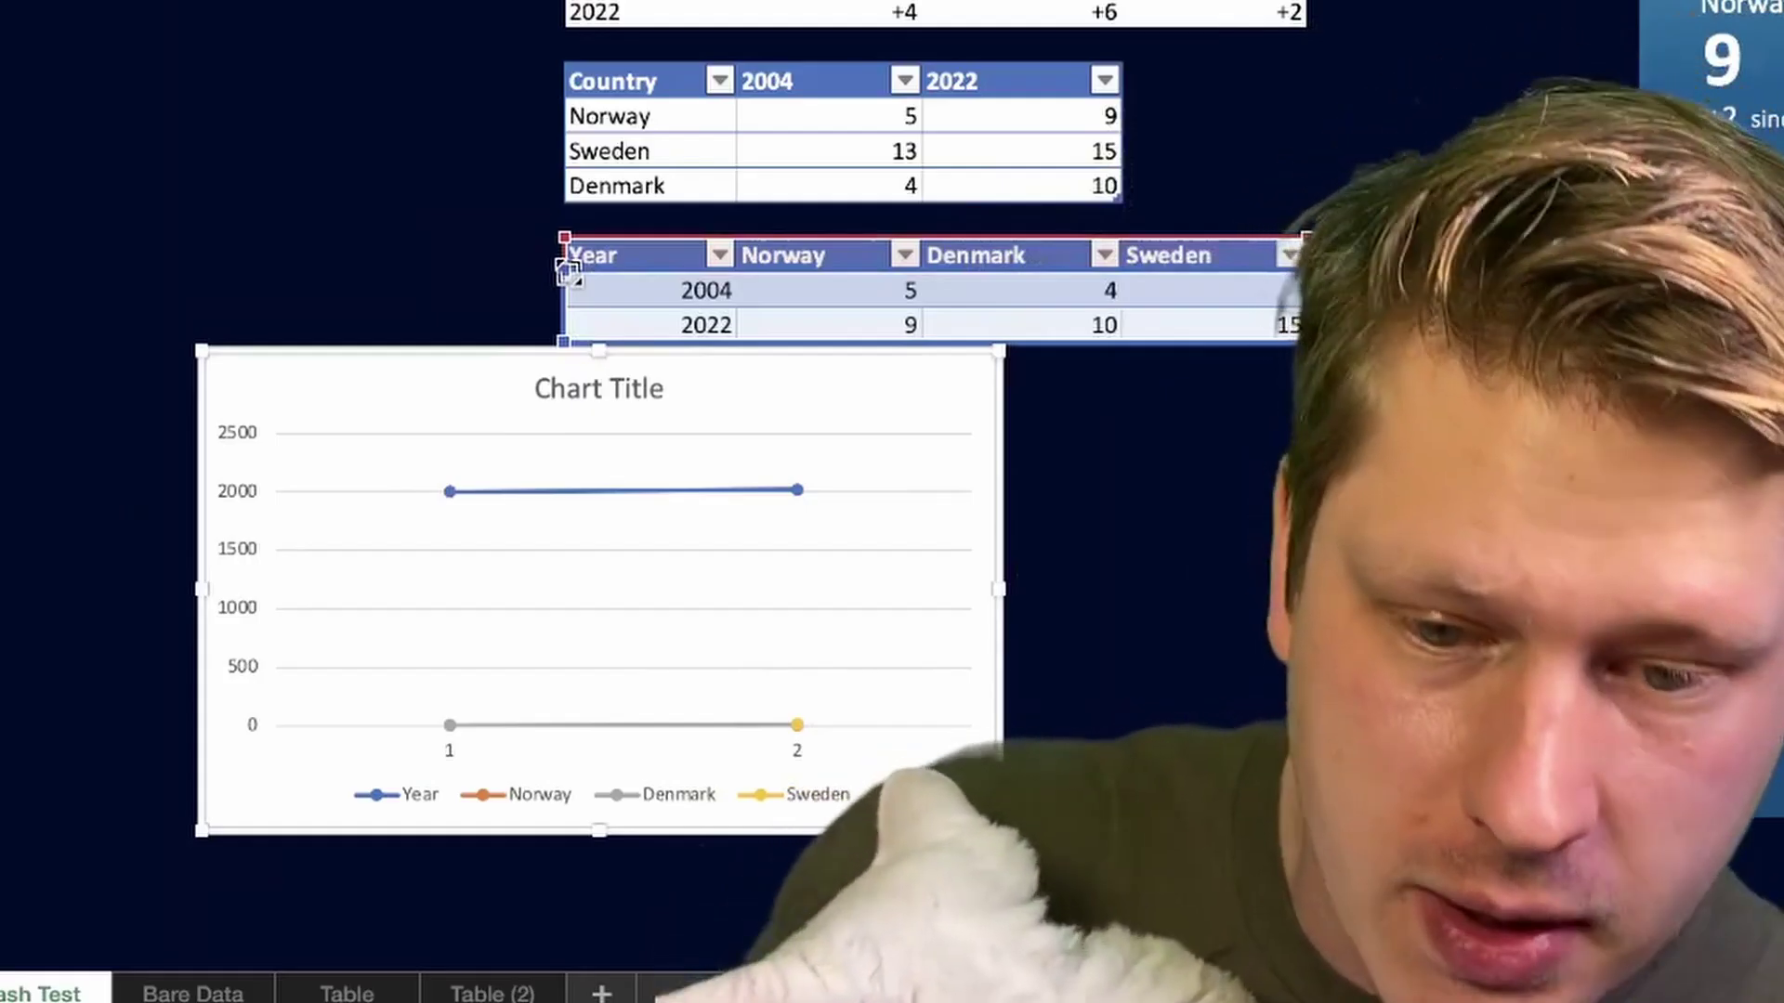
# Exclude the Year column from the line chart's data series and use Table1356[Year] as the horizontal axis labels
pyautogui.moveTo(569, 271); pyautogui.dragTo(706, 288)
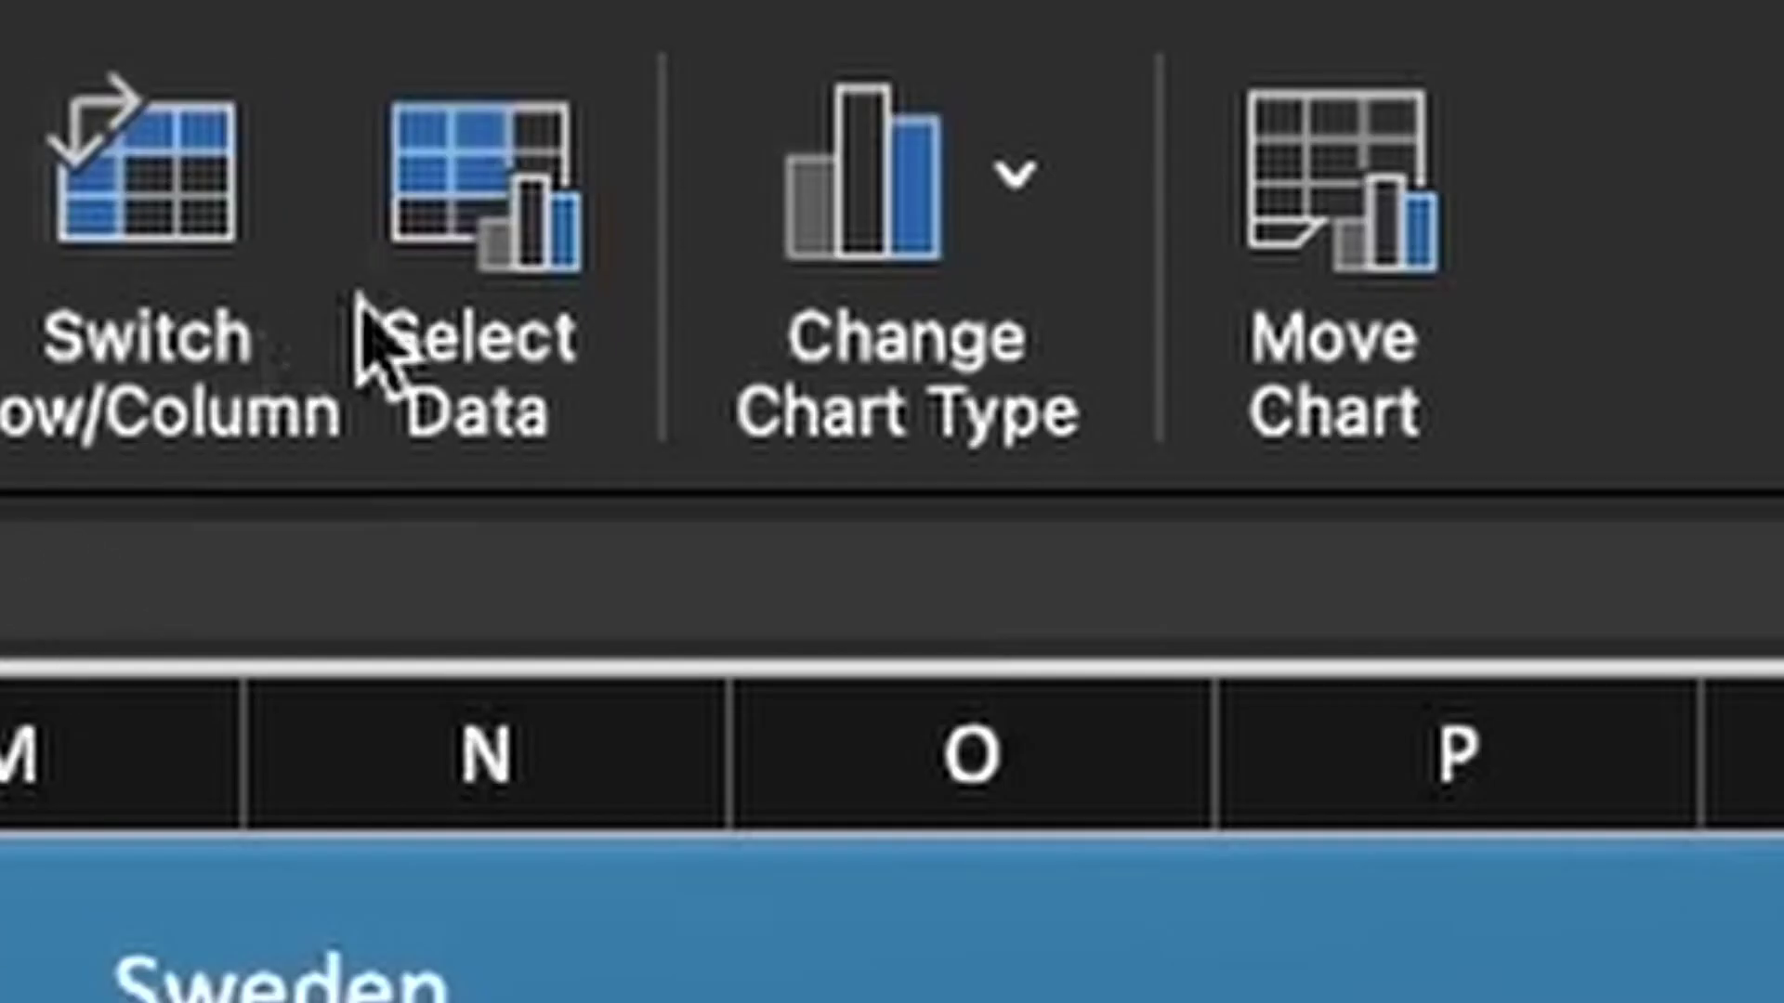
pyautogui.click(464, 279)
pyautogui.click(1115, 672)
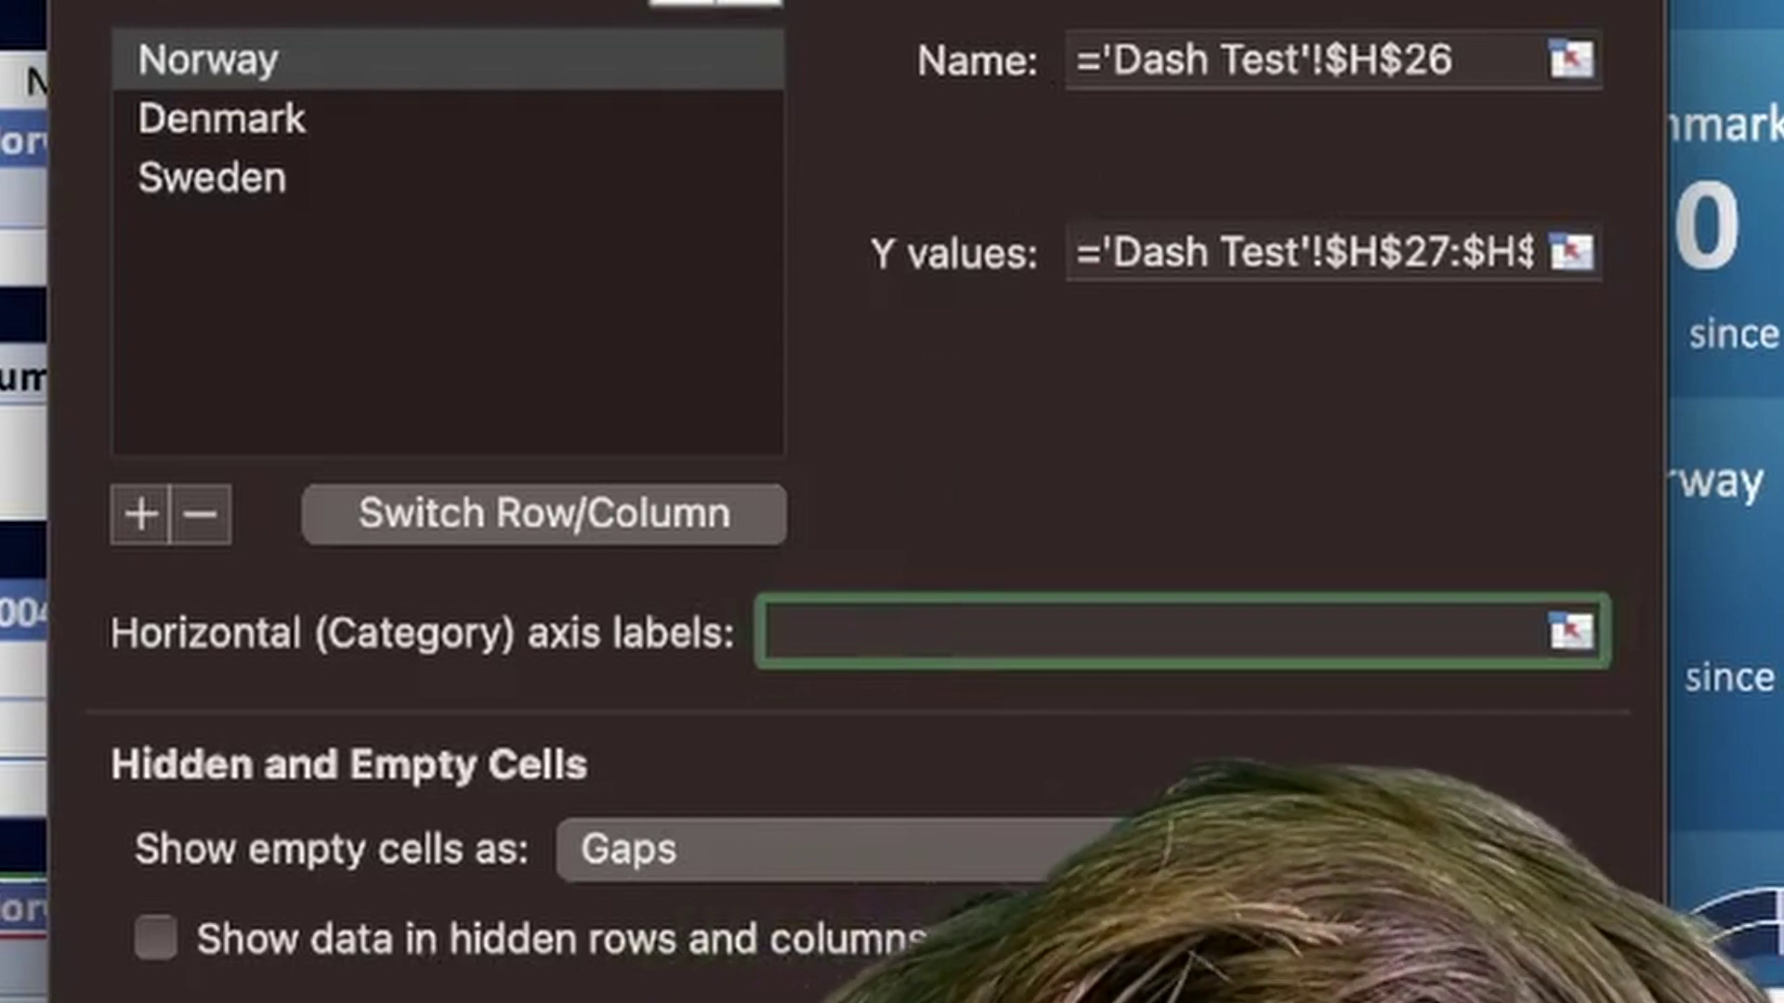
pyautogui.moveTo(892, 518); pyautogui.dragTo(1052, 578)
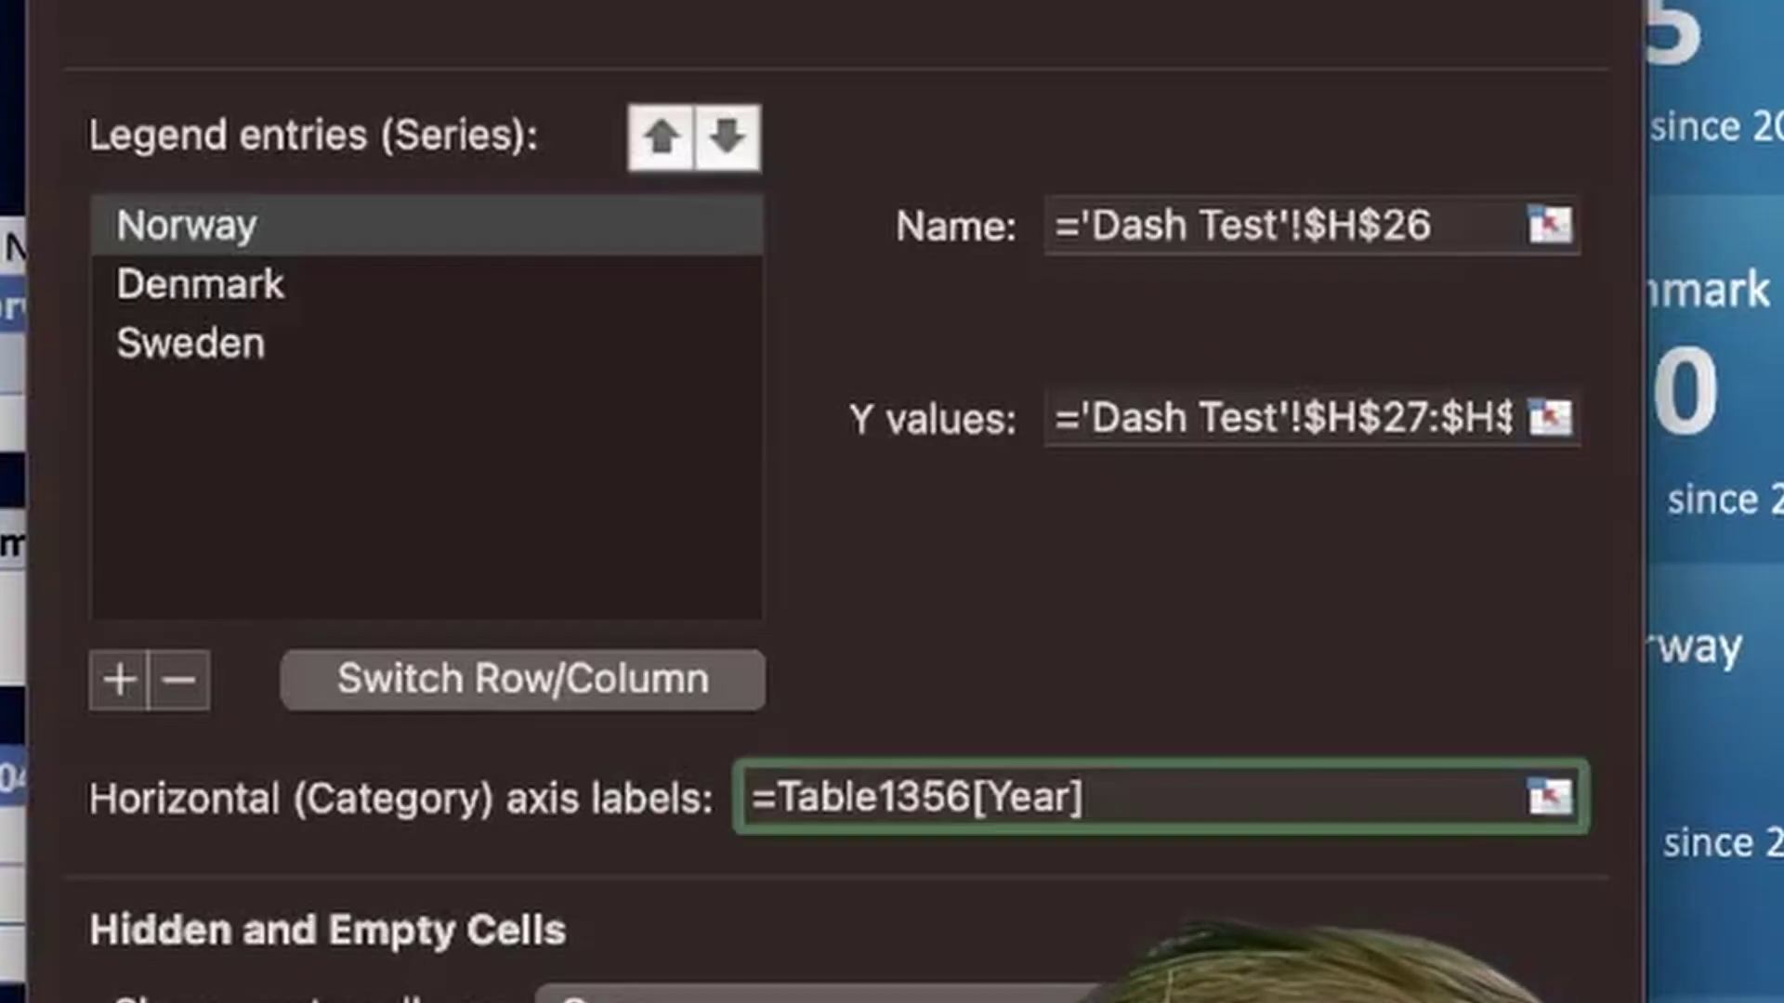
pyautogui.press('Return')
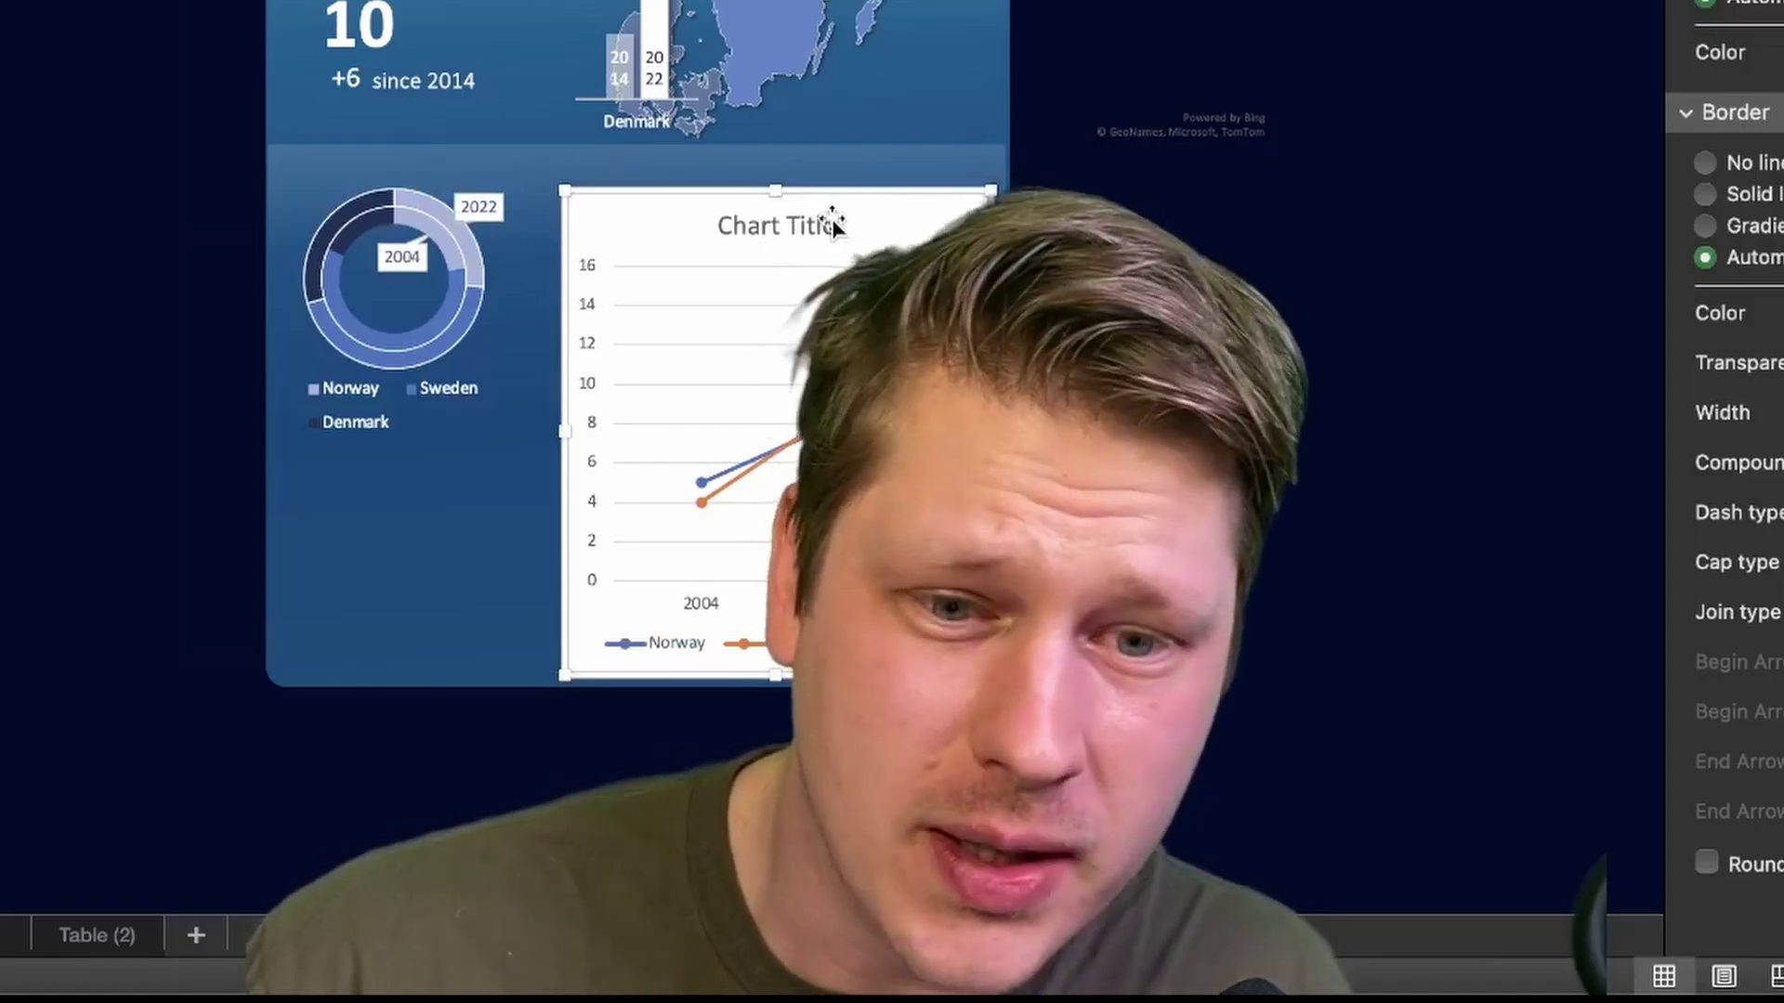
# Delete the line chart's title, set its background to no fill and make its text white
pyautogui.click(834, 221)
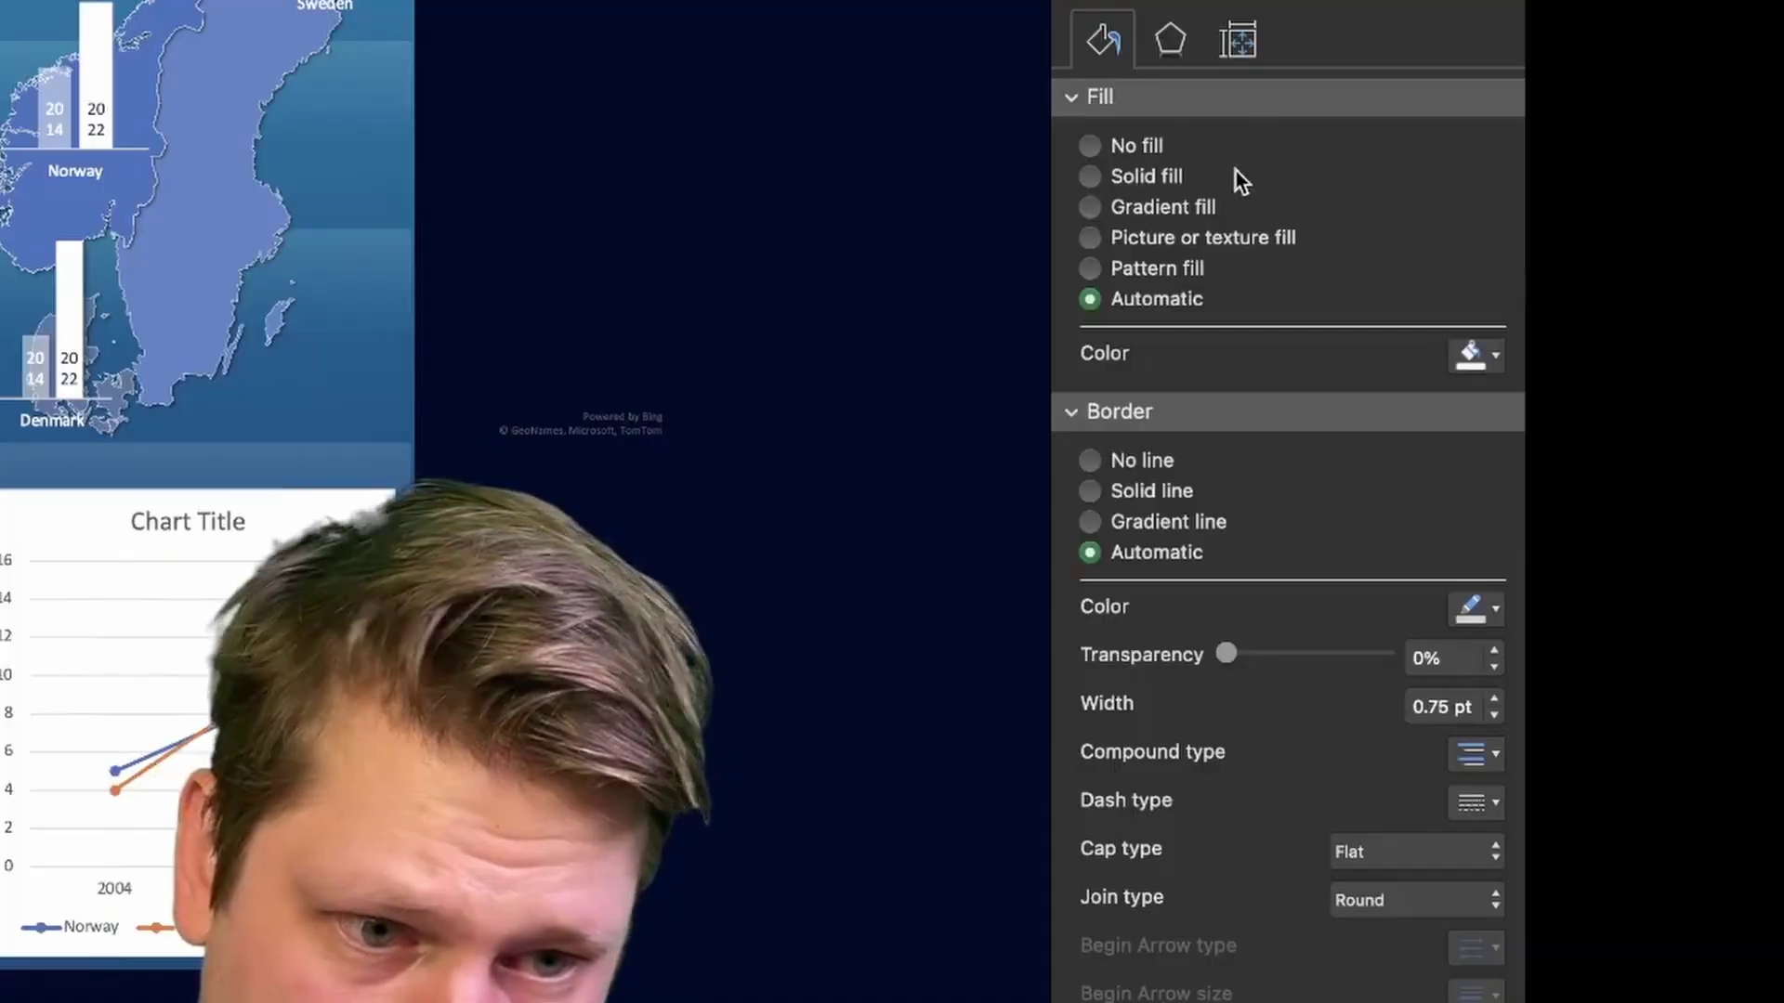
pyautogui.click(1138, 147)
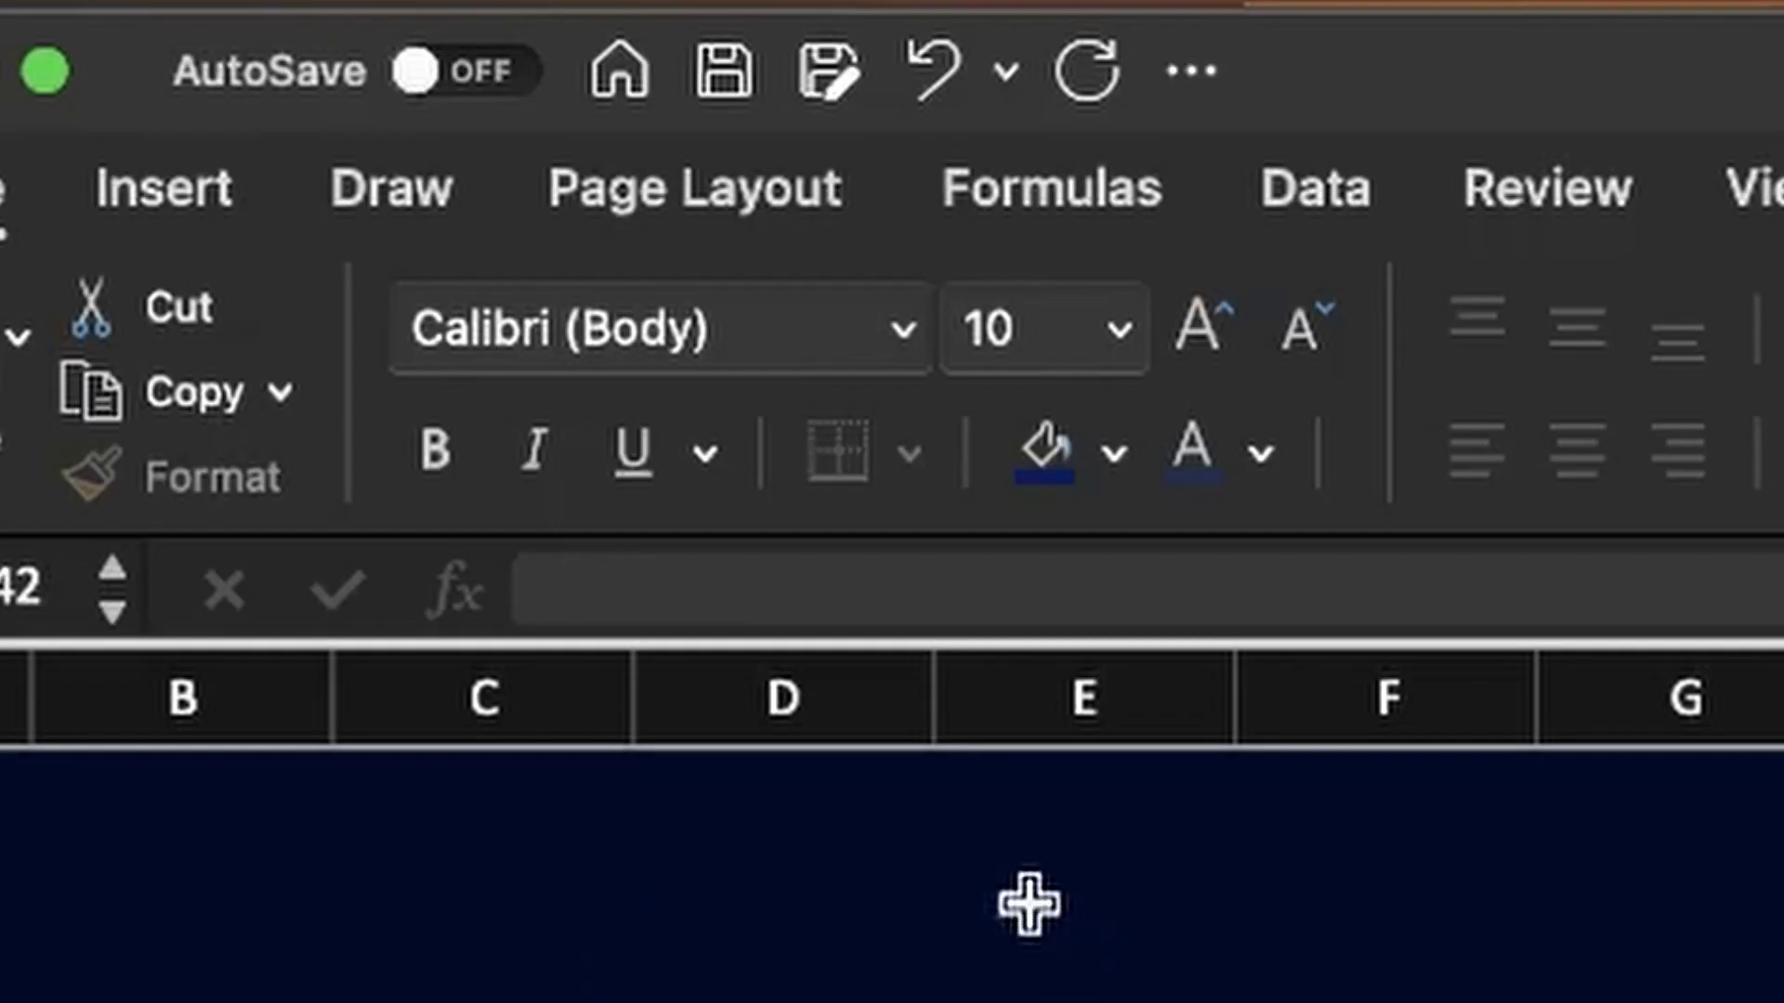
pyautogui.click(1259, 455)
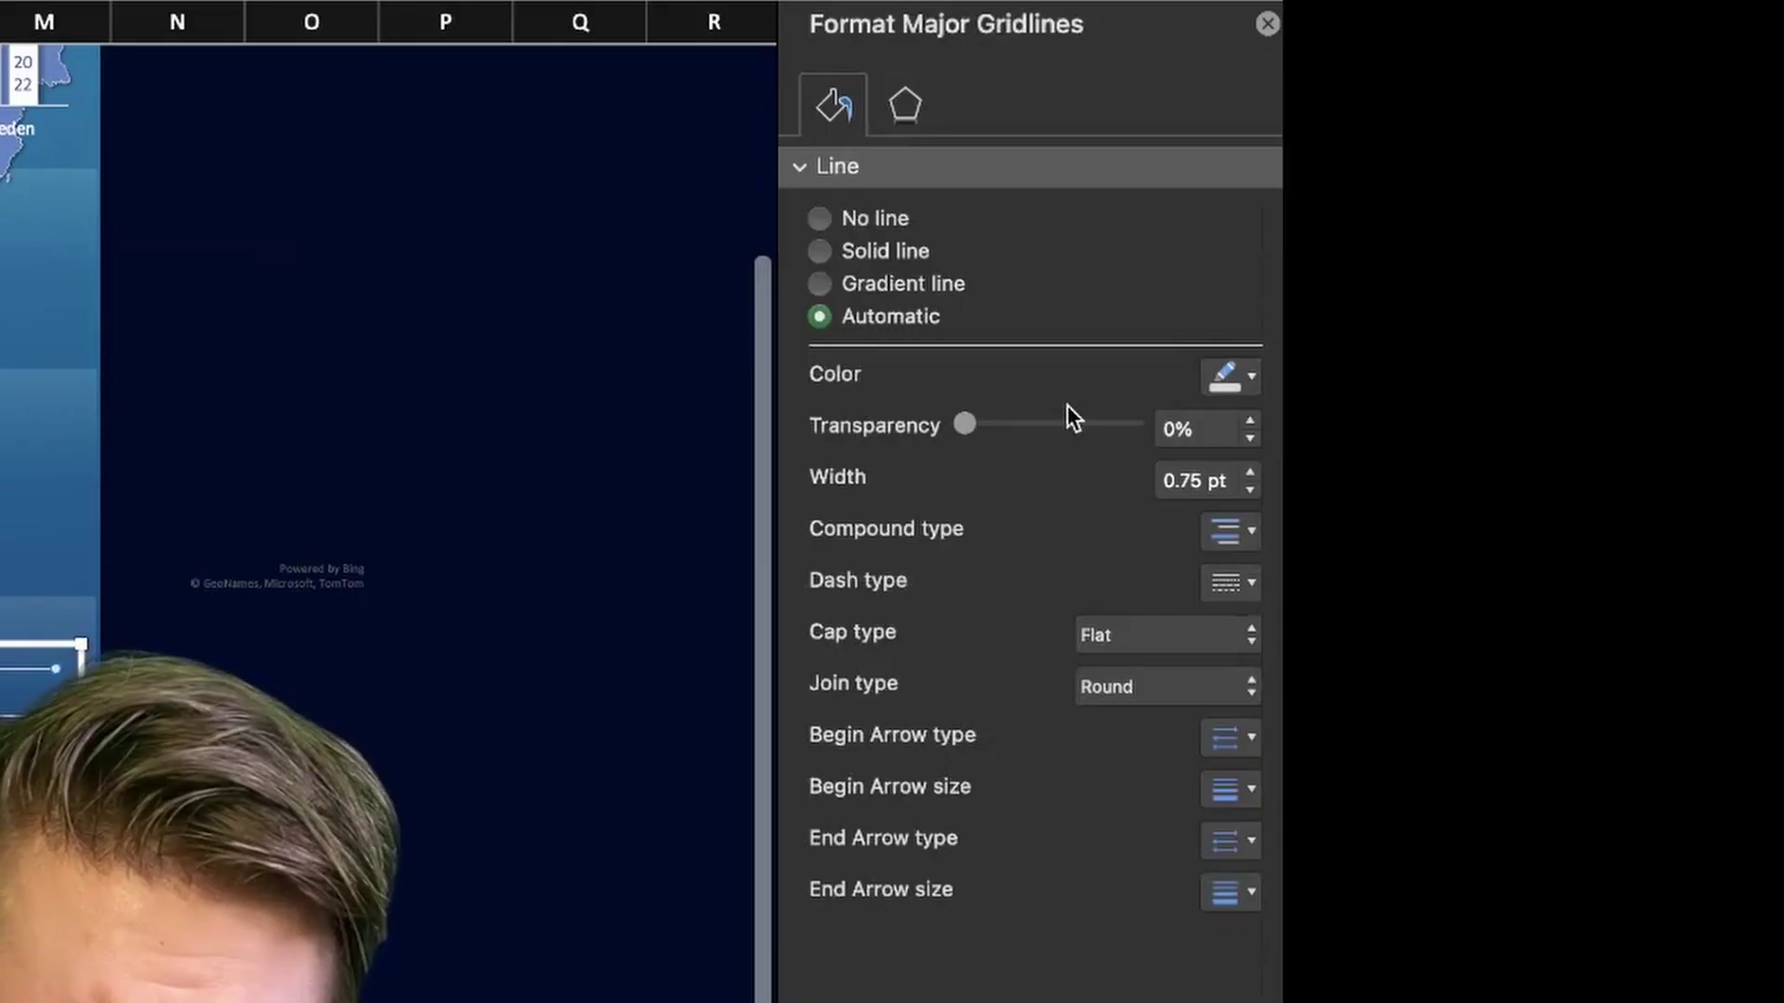
# Fade the line chart's horizontal gridlines with more transparency and apply a monochromatic blue palette to its series
pyautogui.moveTo(1067, 424); pyautogui.dragTo(1100, 424)
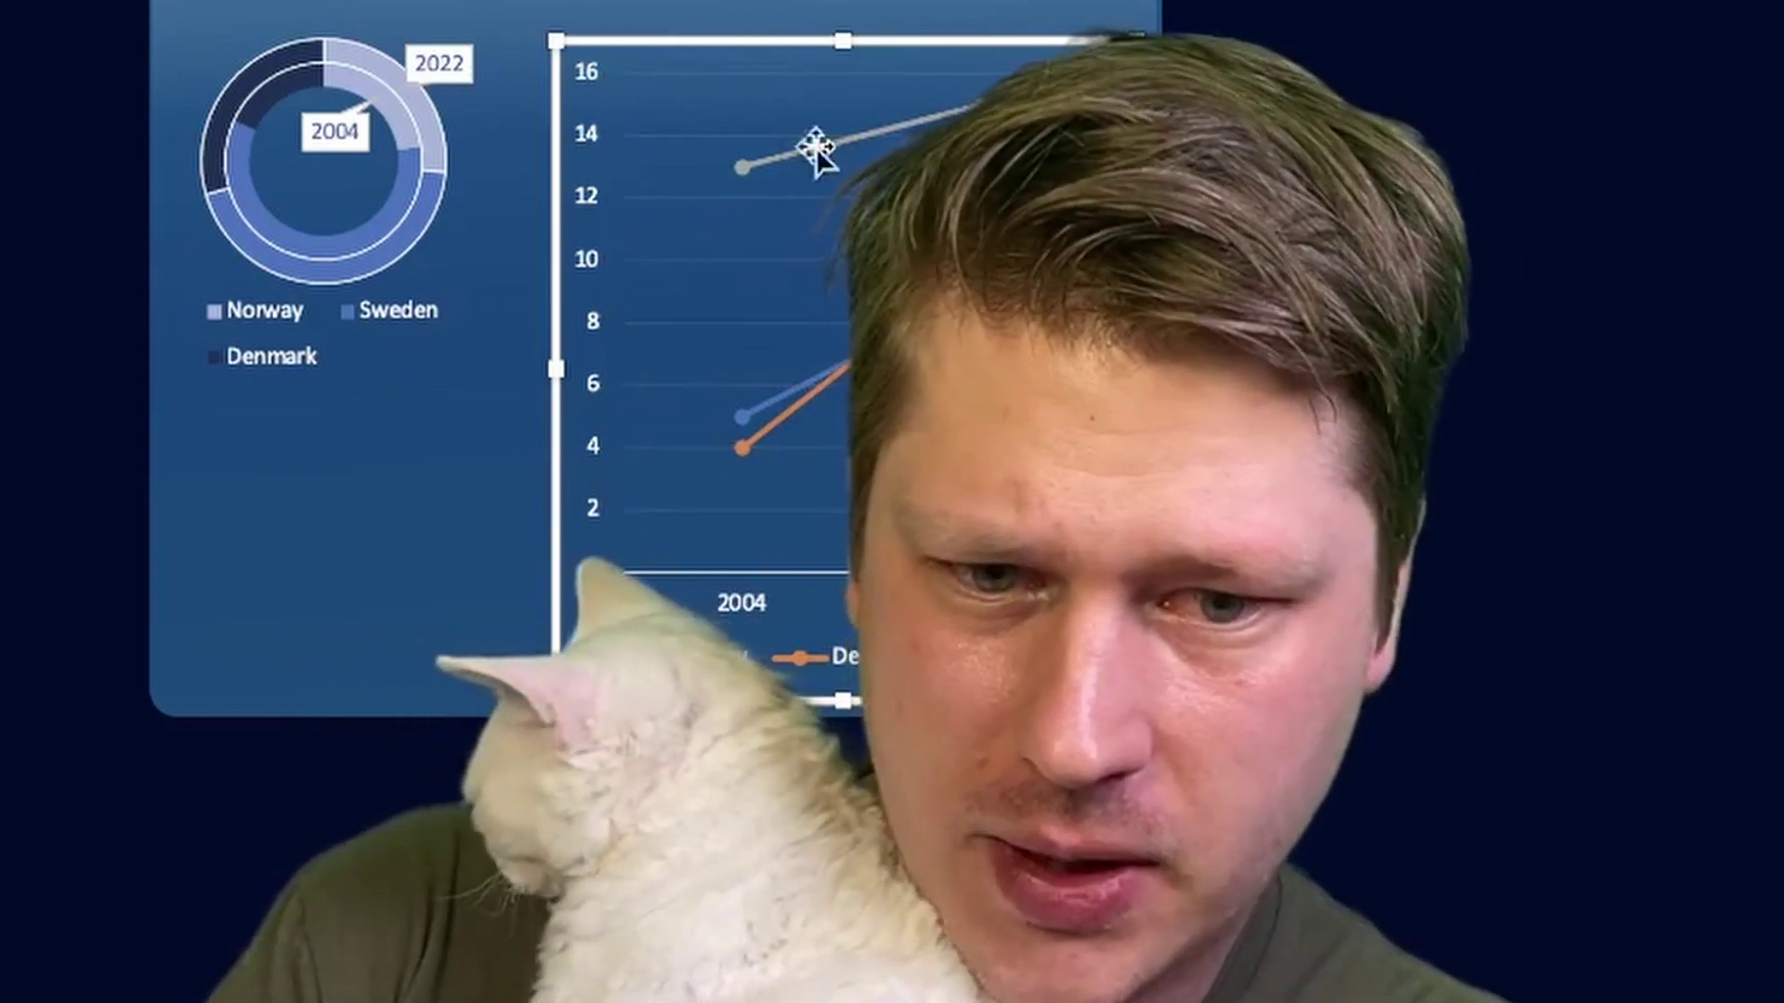
pyautogui.click(650, 53)
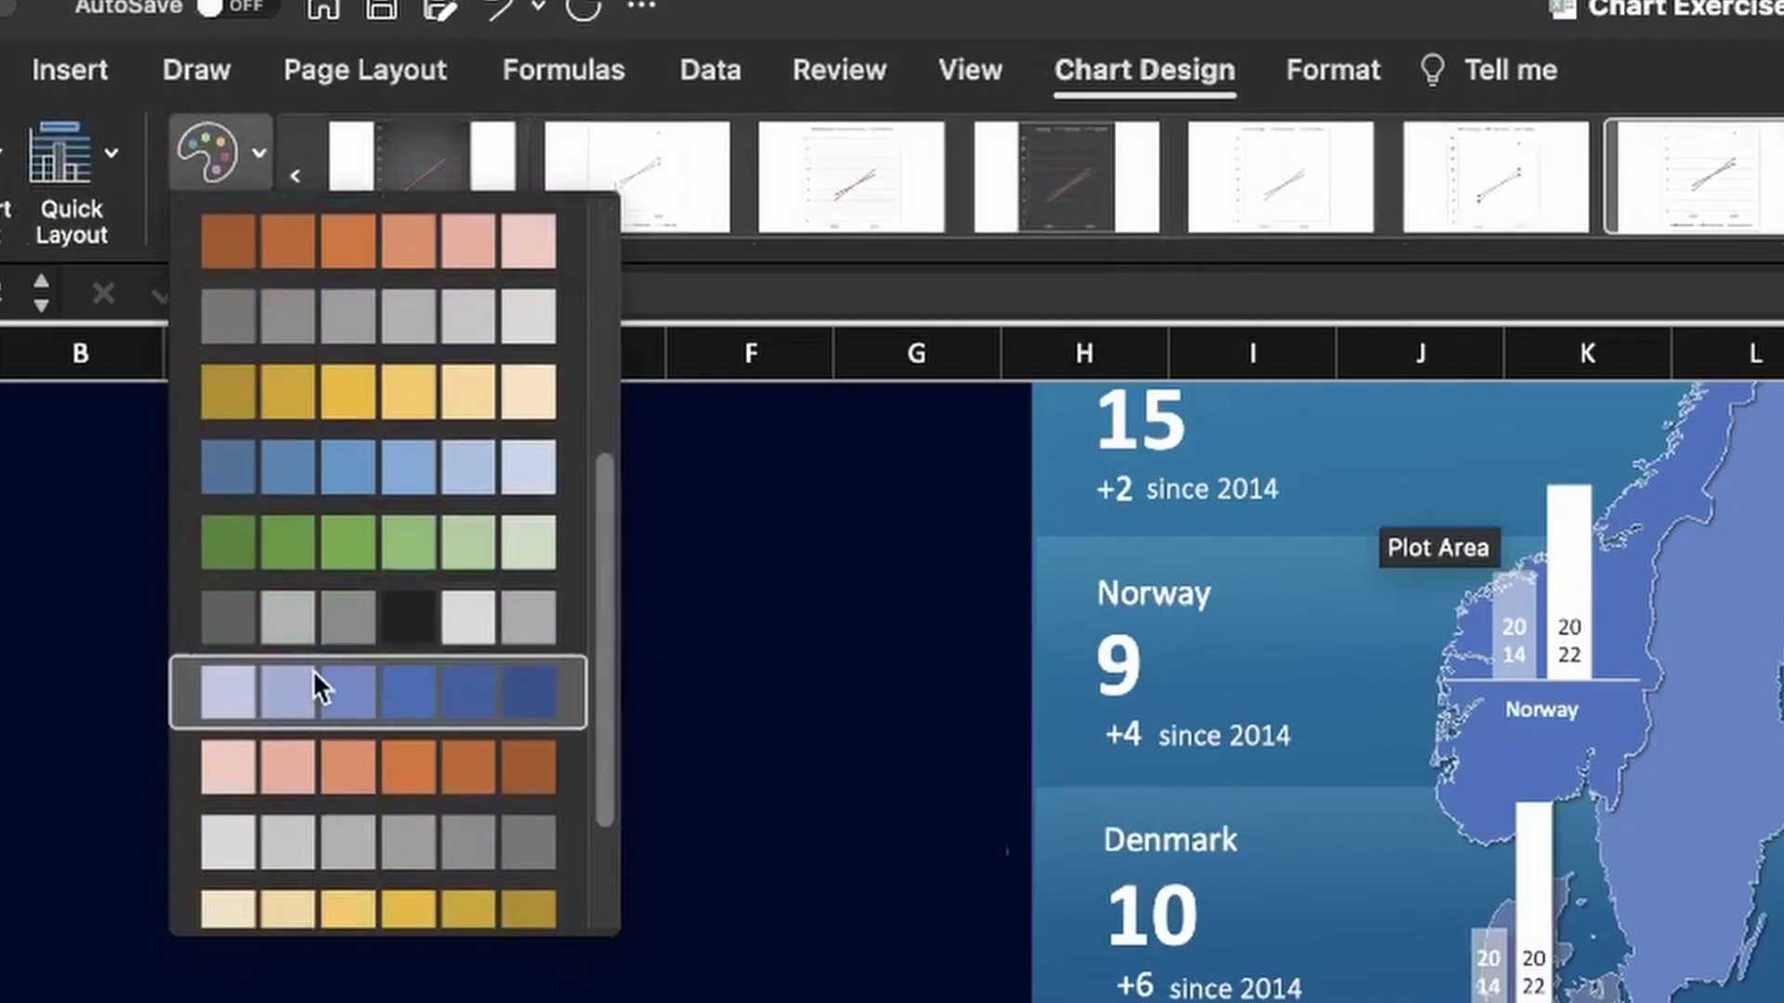
pyautogui.scroll(5, 284, 700)
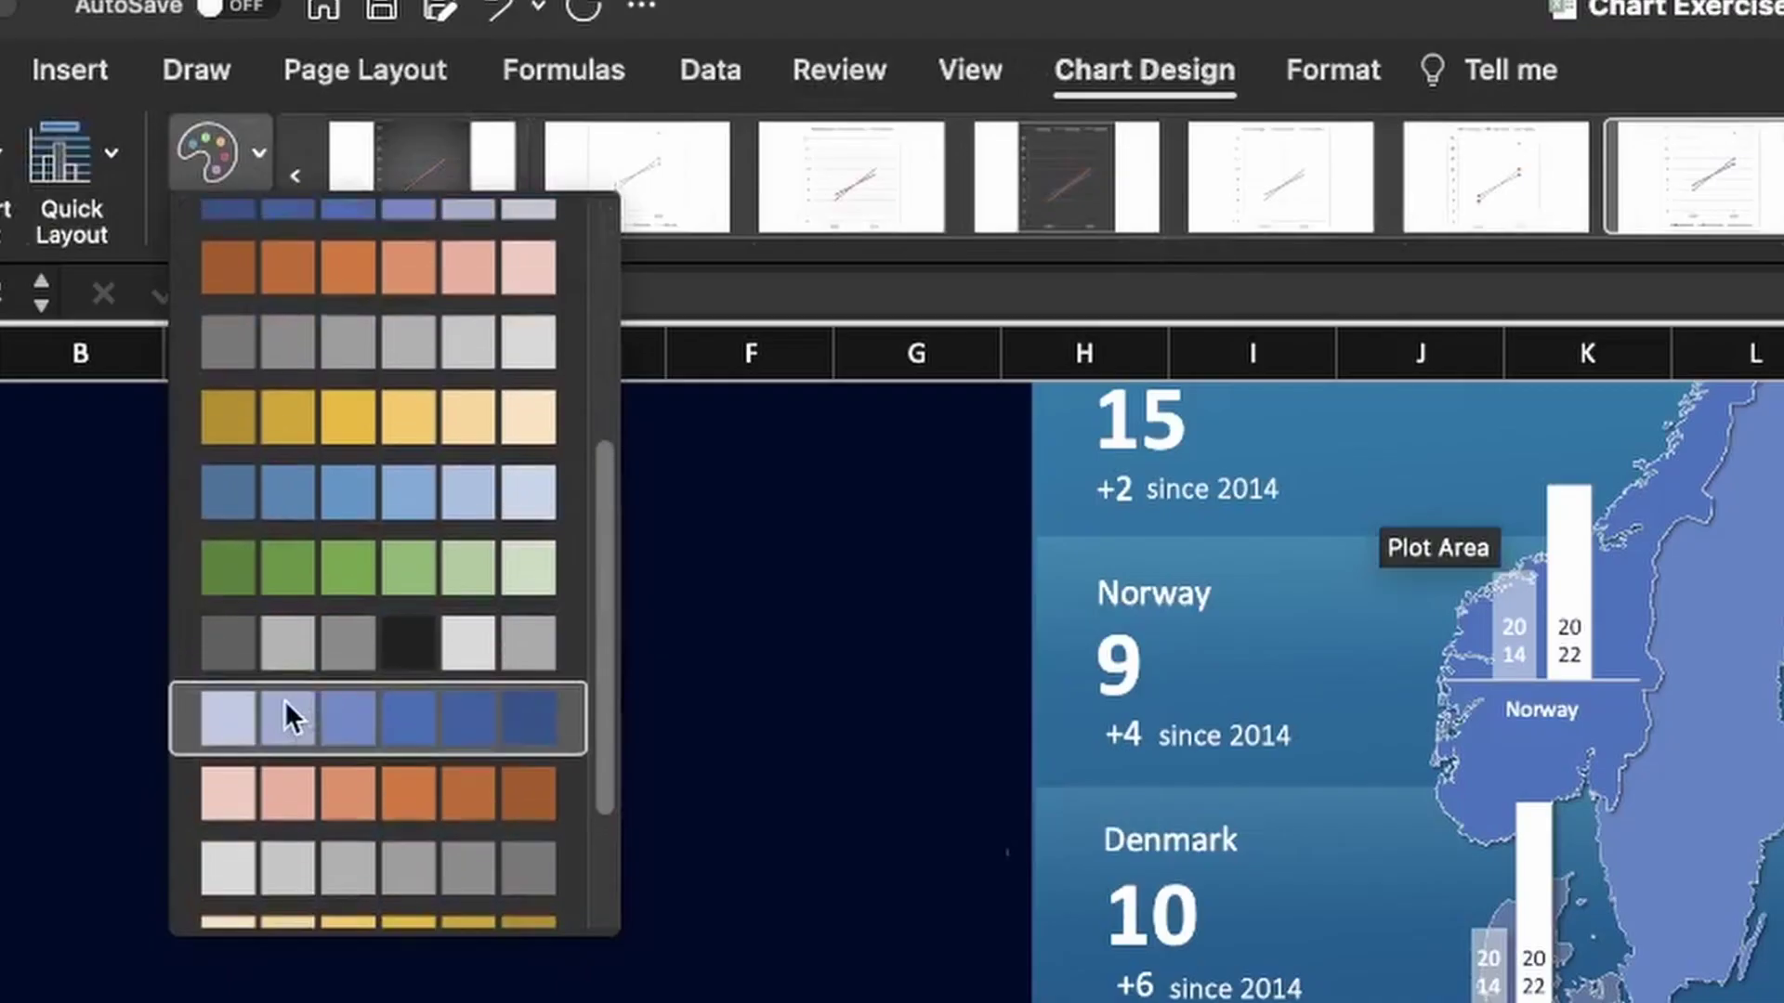
pyautogui.click(316, 394)
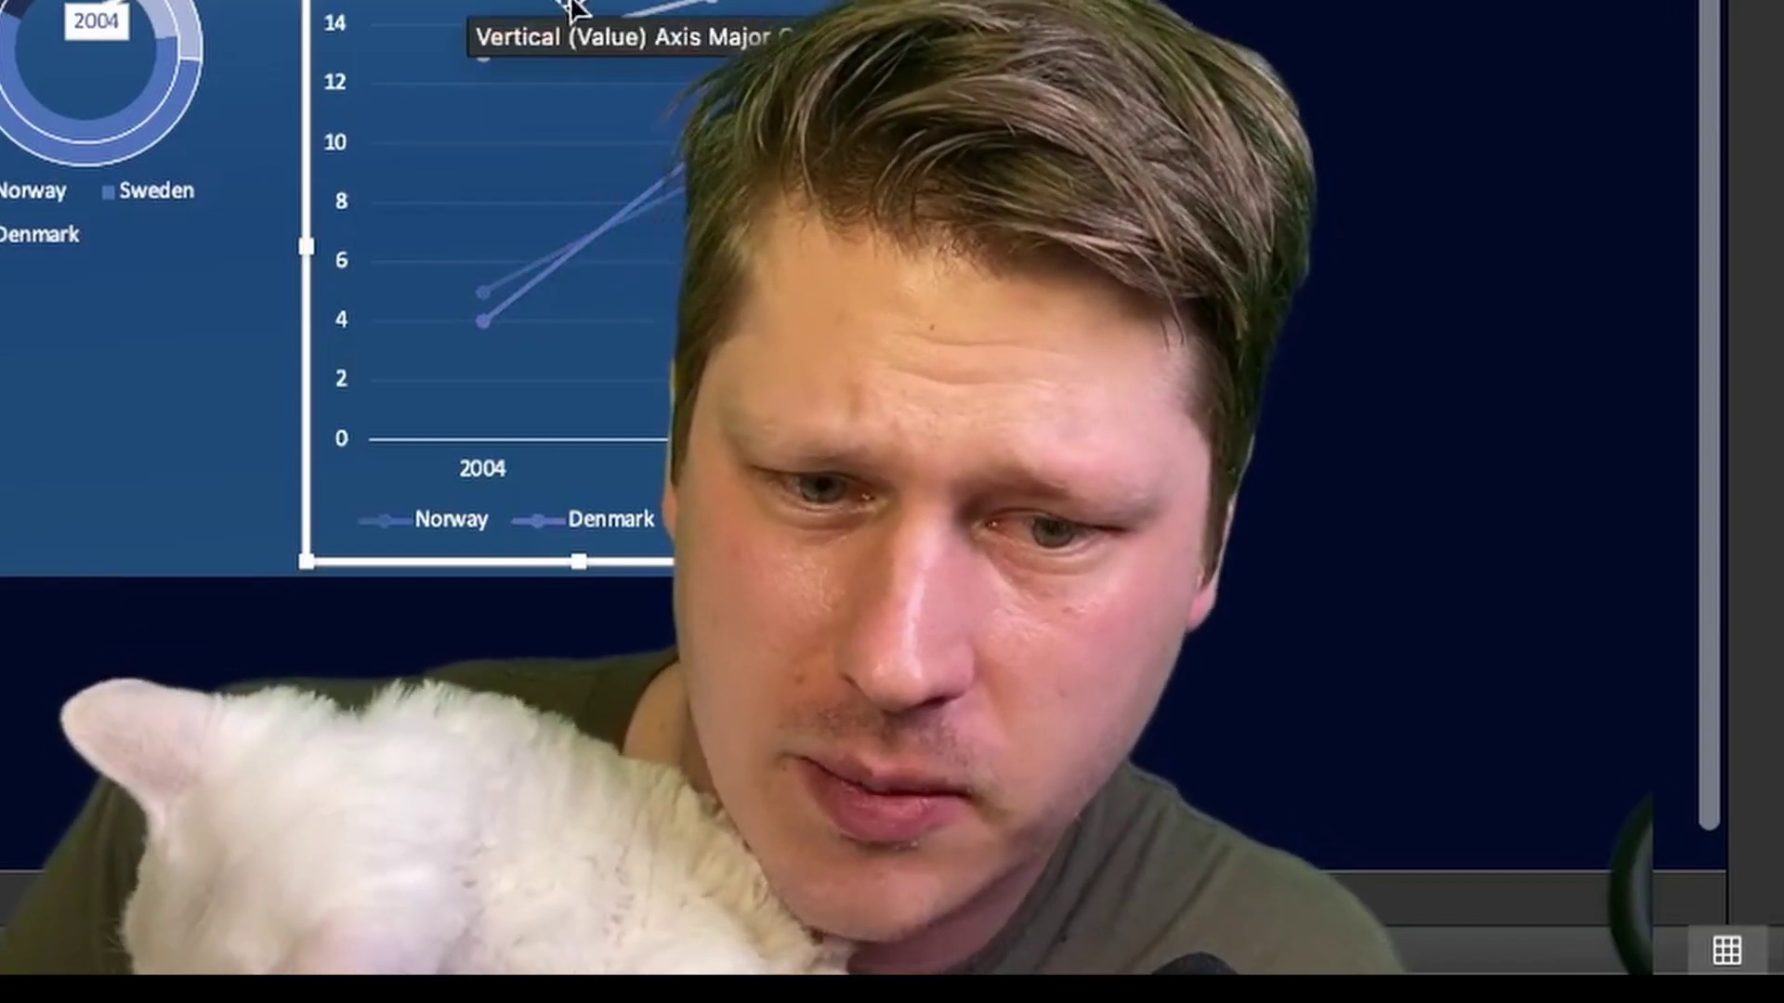
# Enlarge the built-in markers on the line chart's Sweden series
pyautogui.click(669, 11)
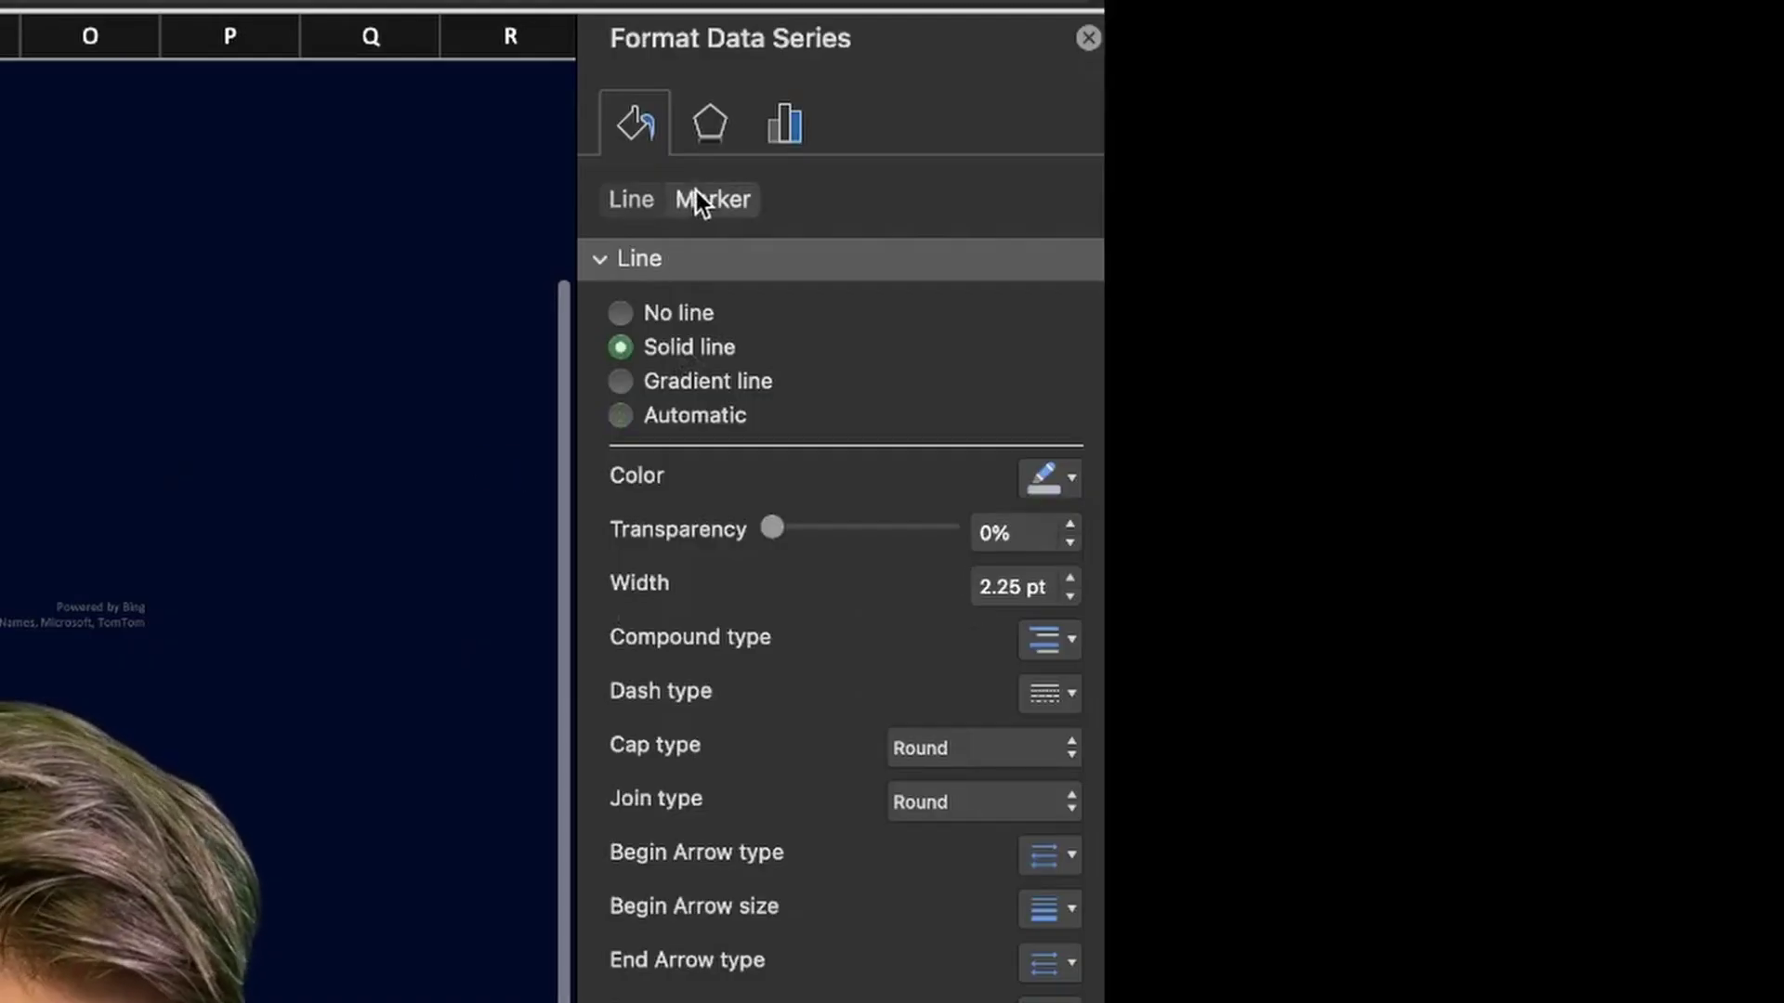
pyautogui.click(696, 199)
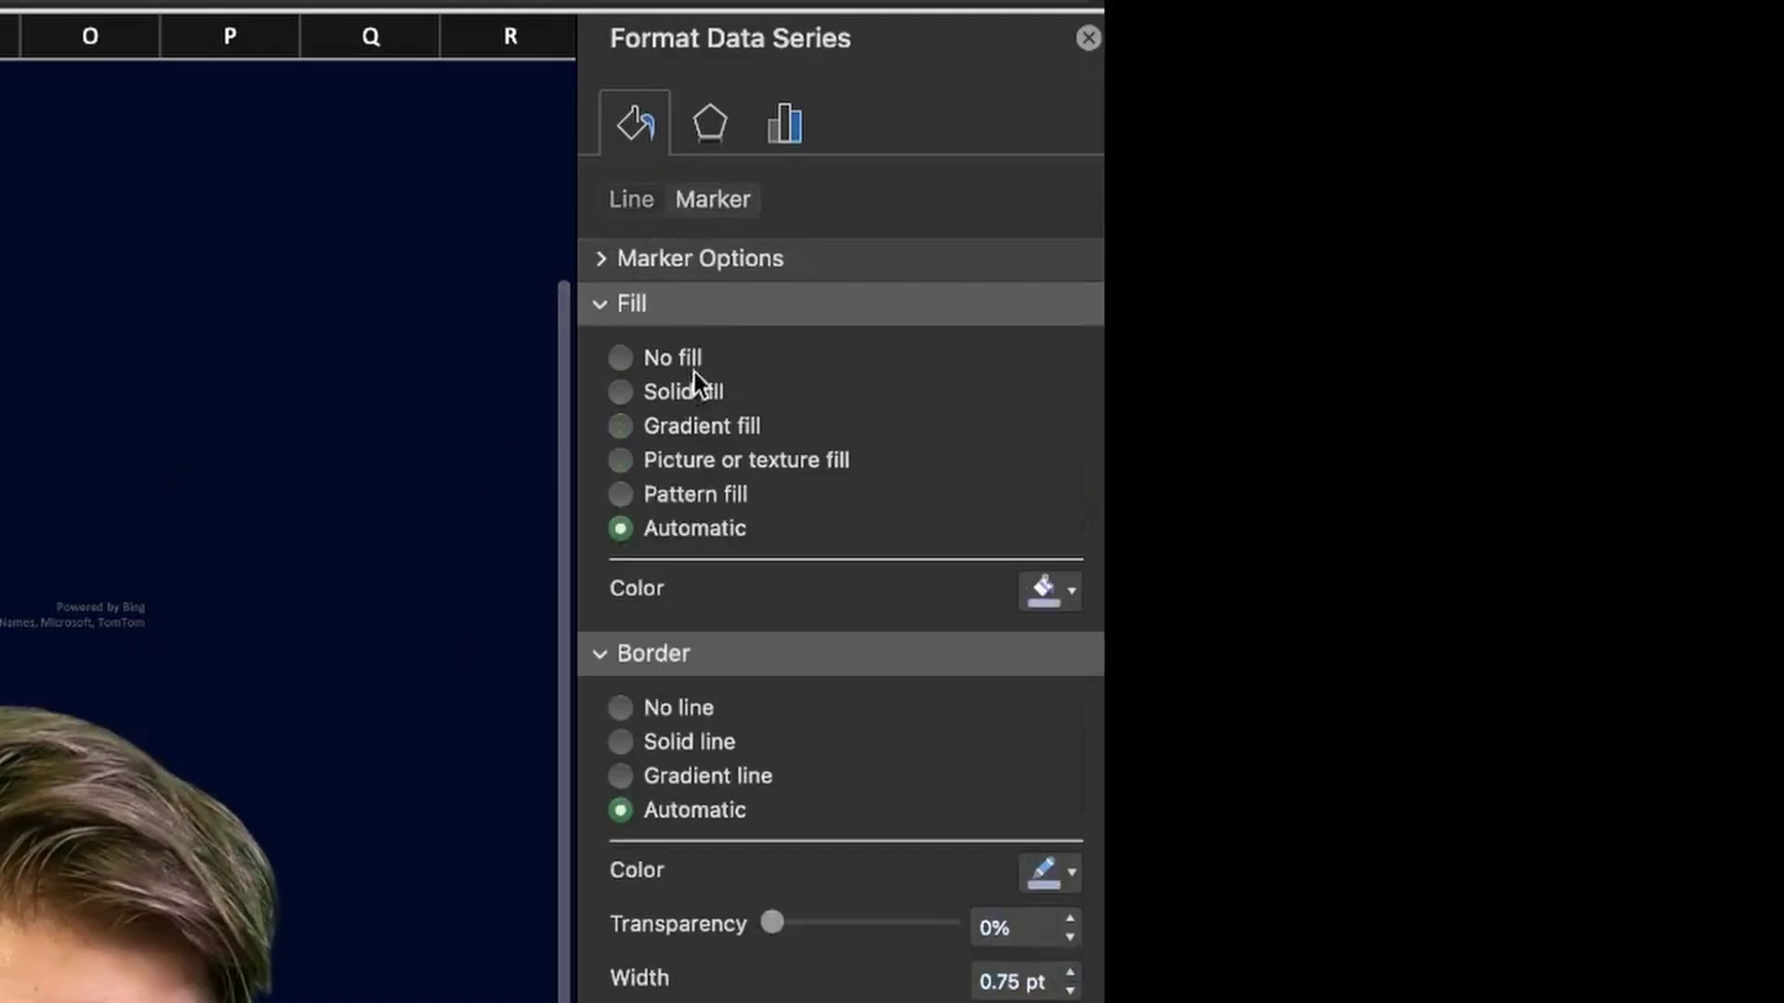
pyautogui.click(665, 269)
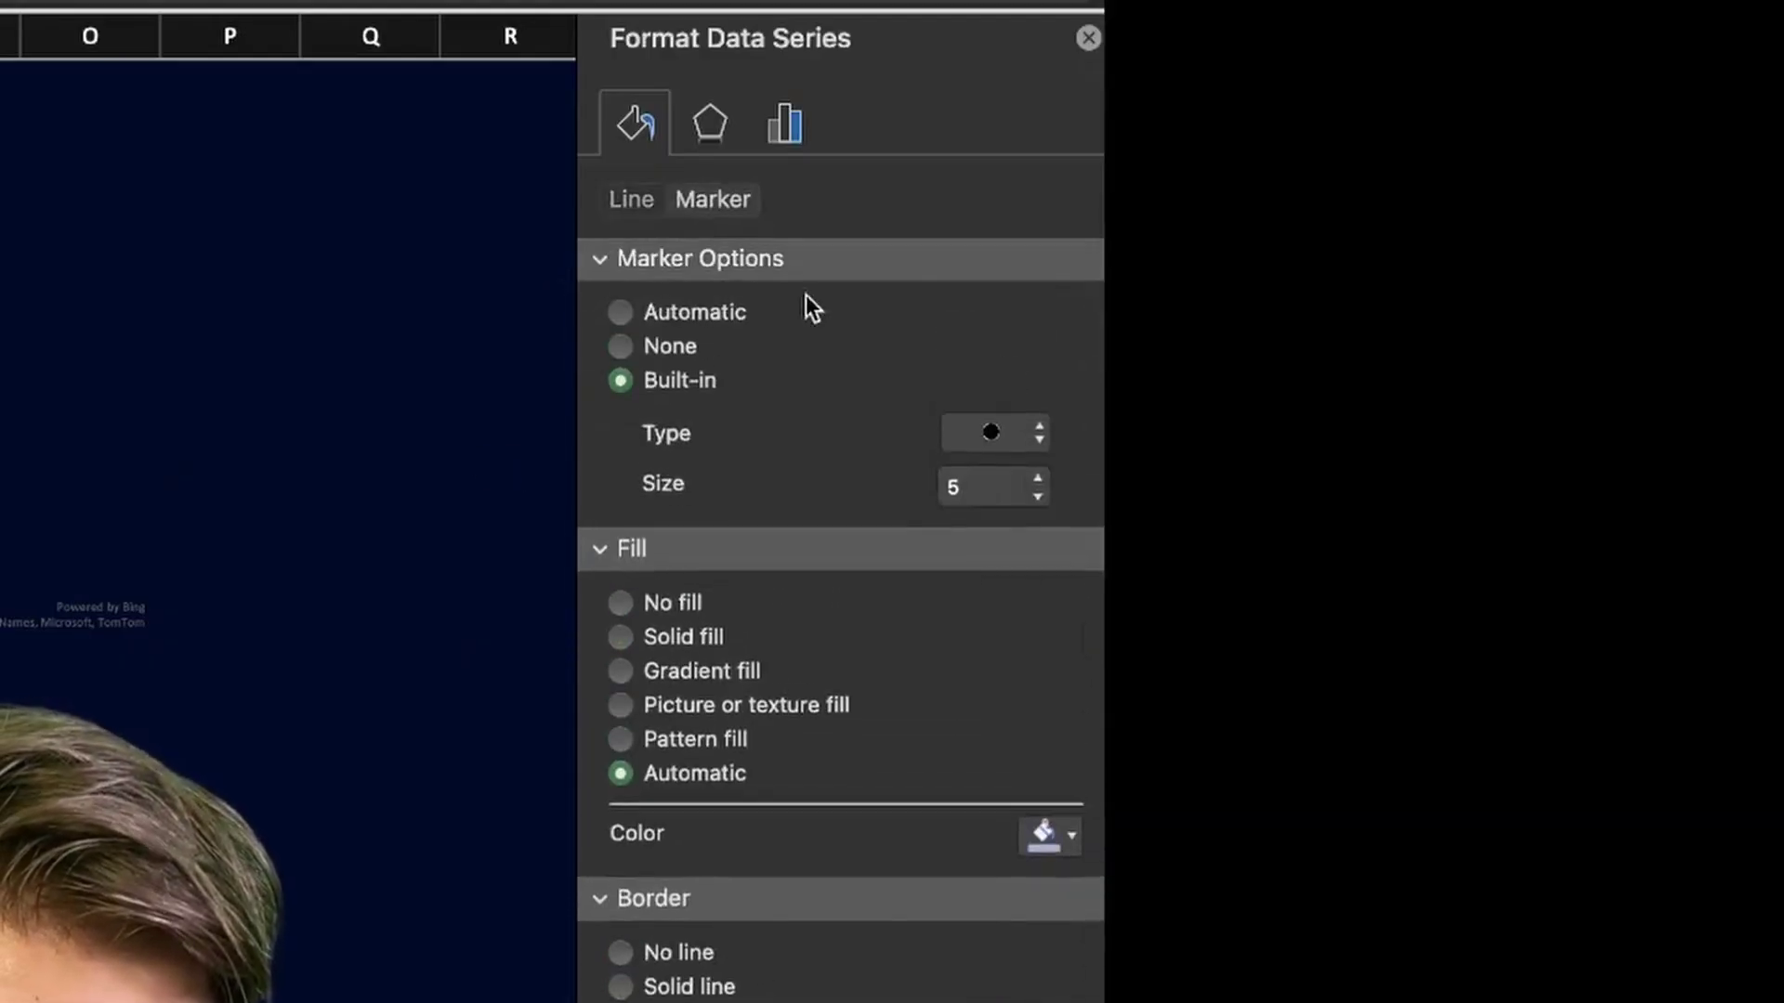
pyautogui.click(1037, 478)
pyautogui.click(1037, 478)
pyautogui.click(1037, 478)
pyautogui.click(1037, 477)
pyautogui.click(1037, 478)
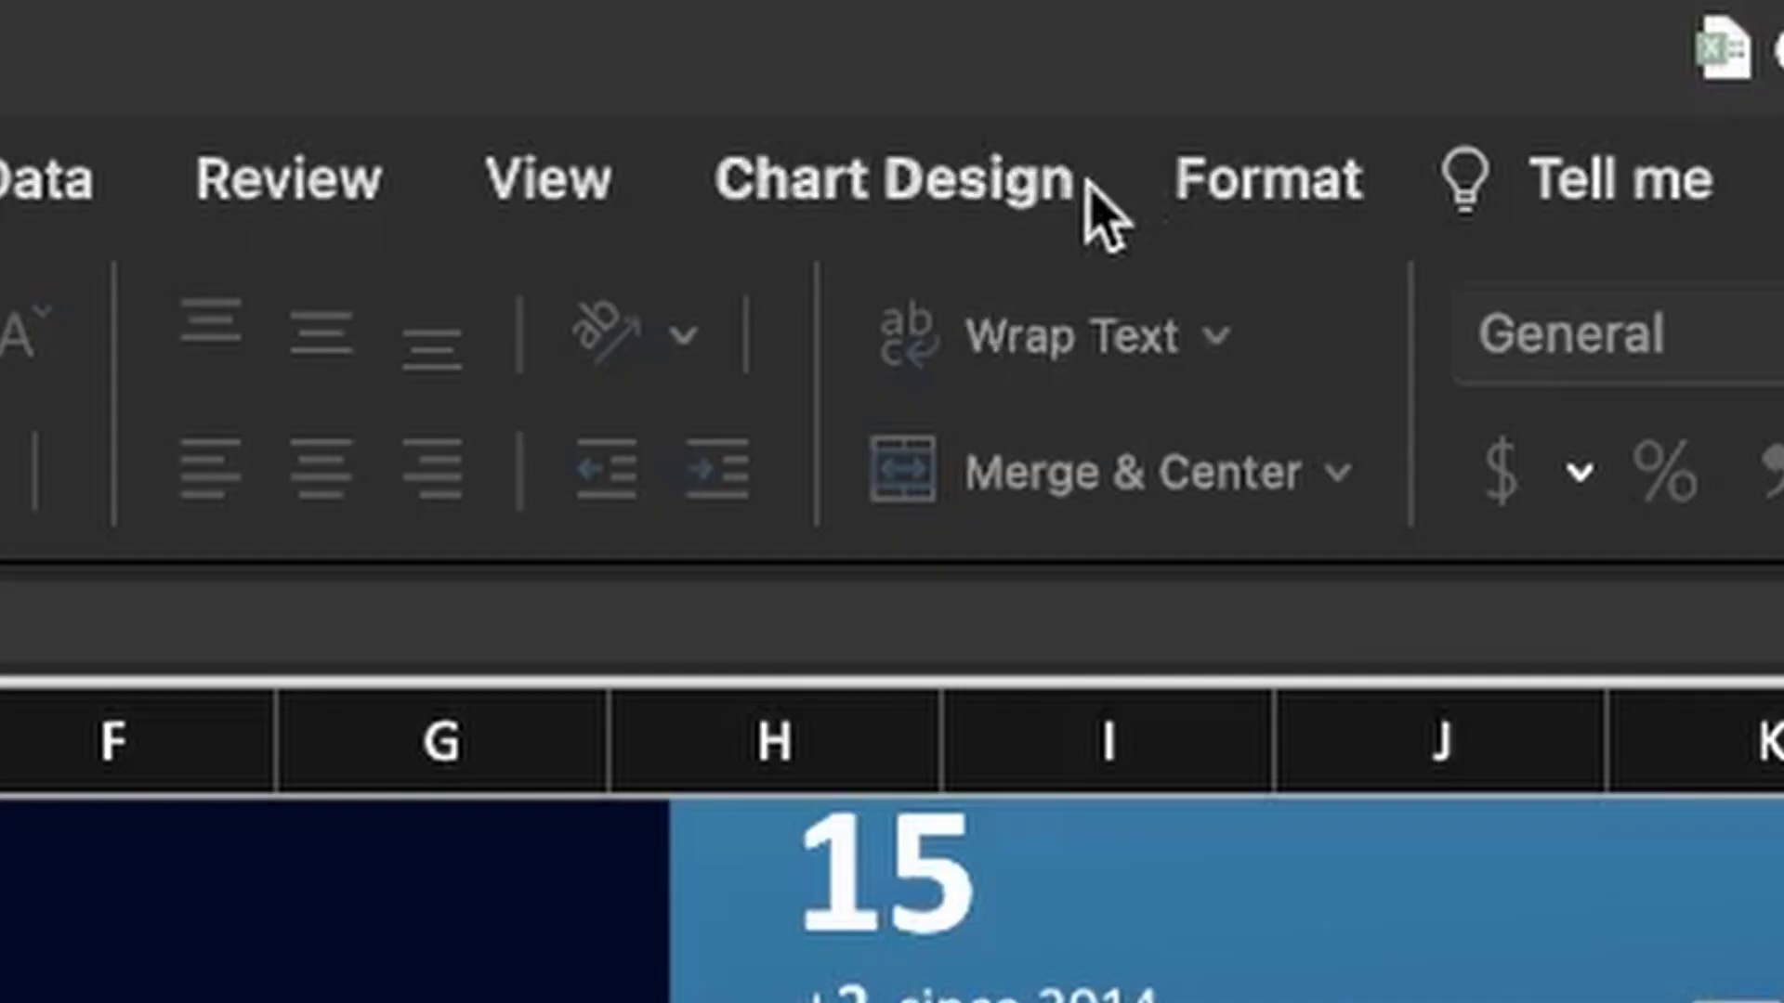
# Add drop lines to the line chart
pyautogui.click(1089, 184)
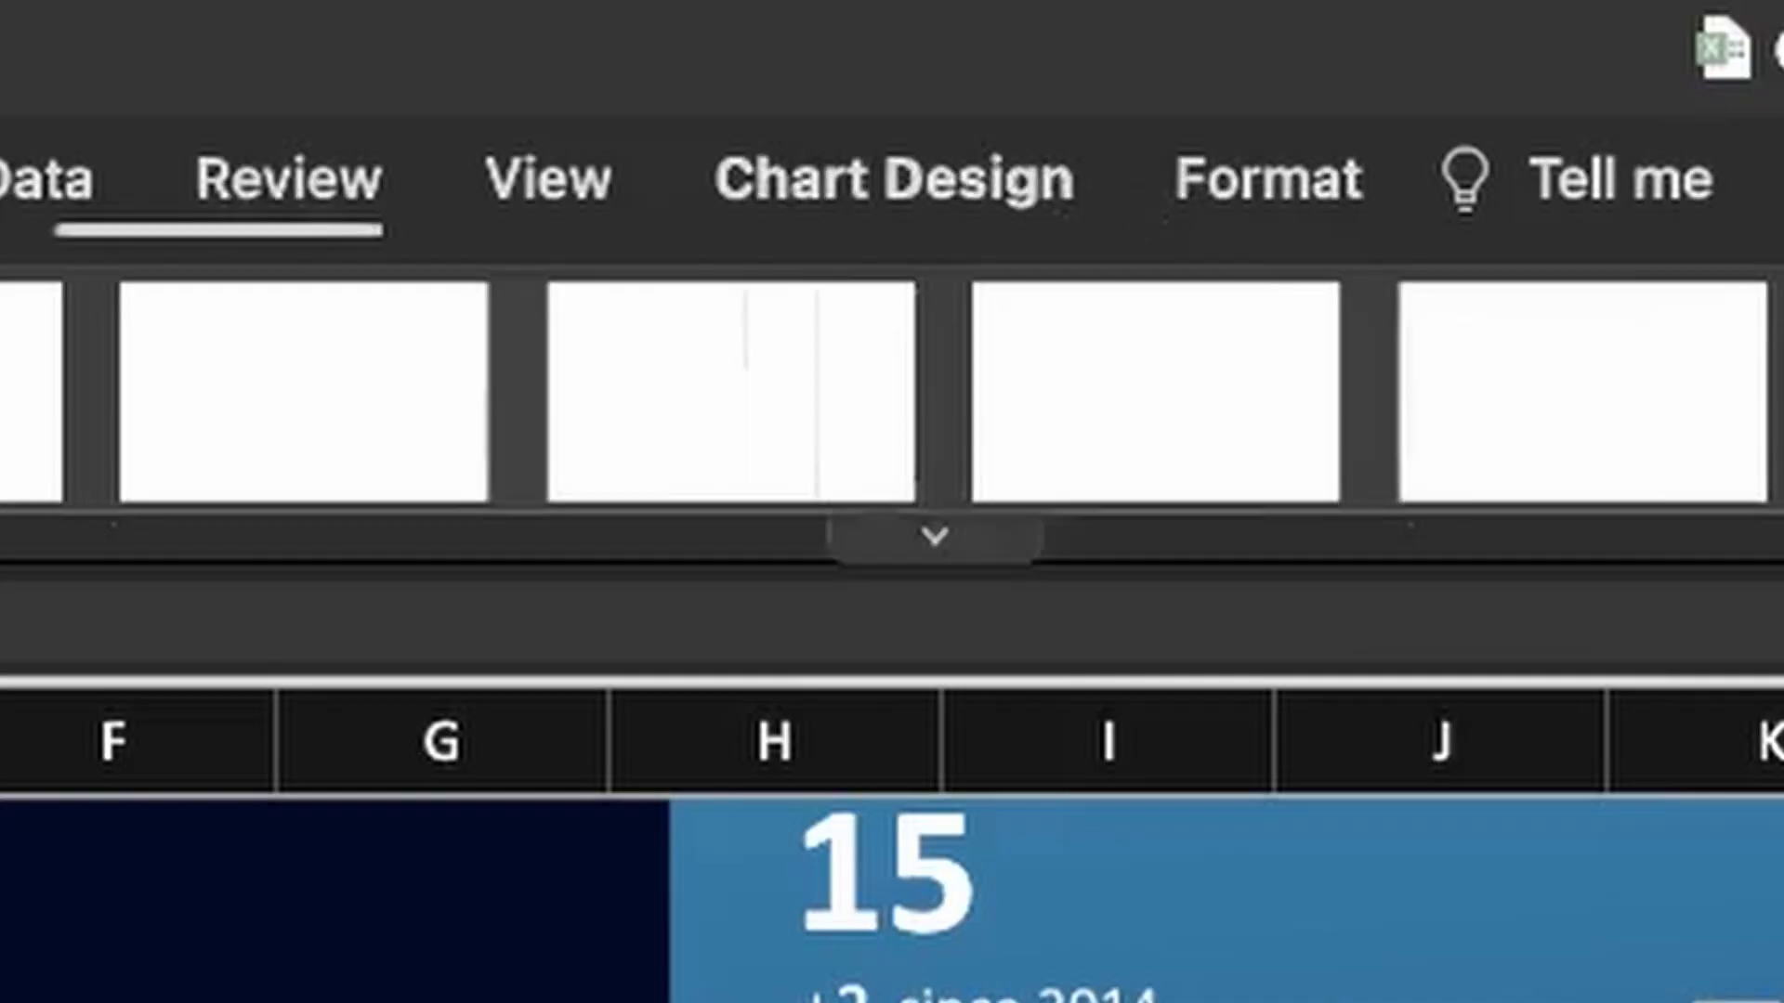
pyautogui.click(137, 170)
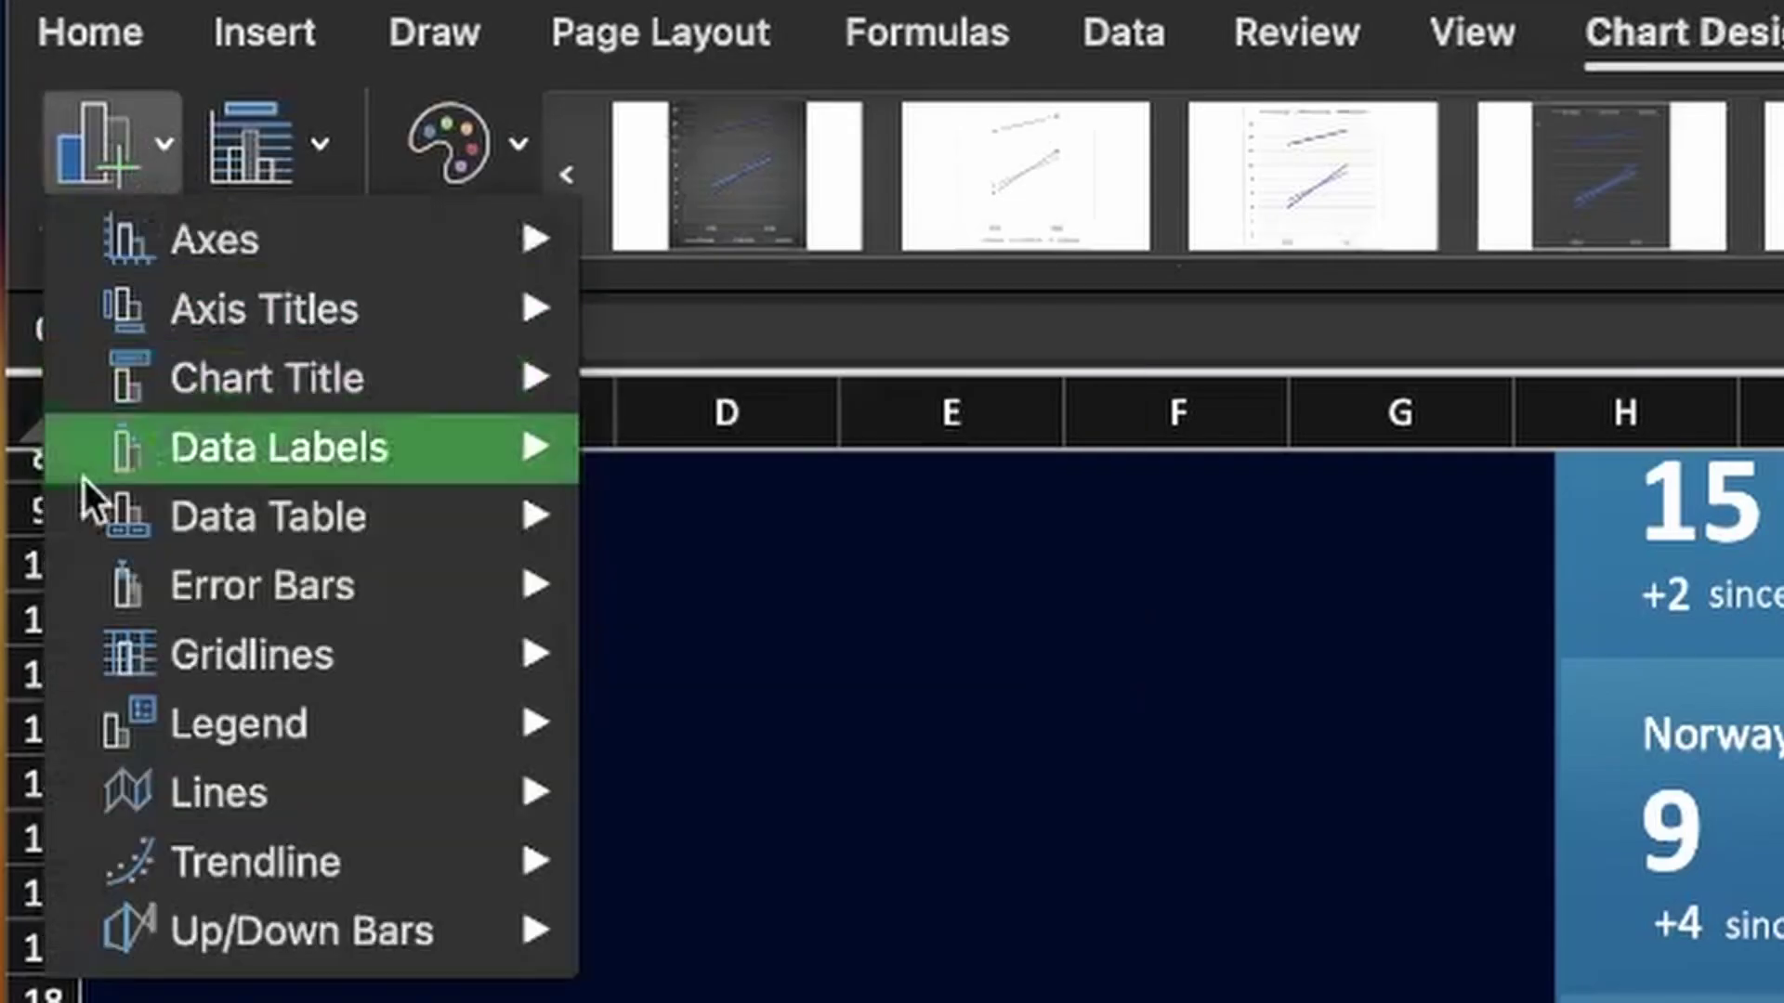
pyautogui.moveTo(184, 754)
pyautogui.moveTo(357, 816)
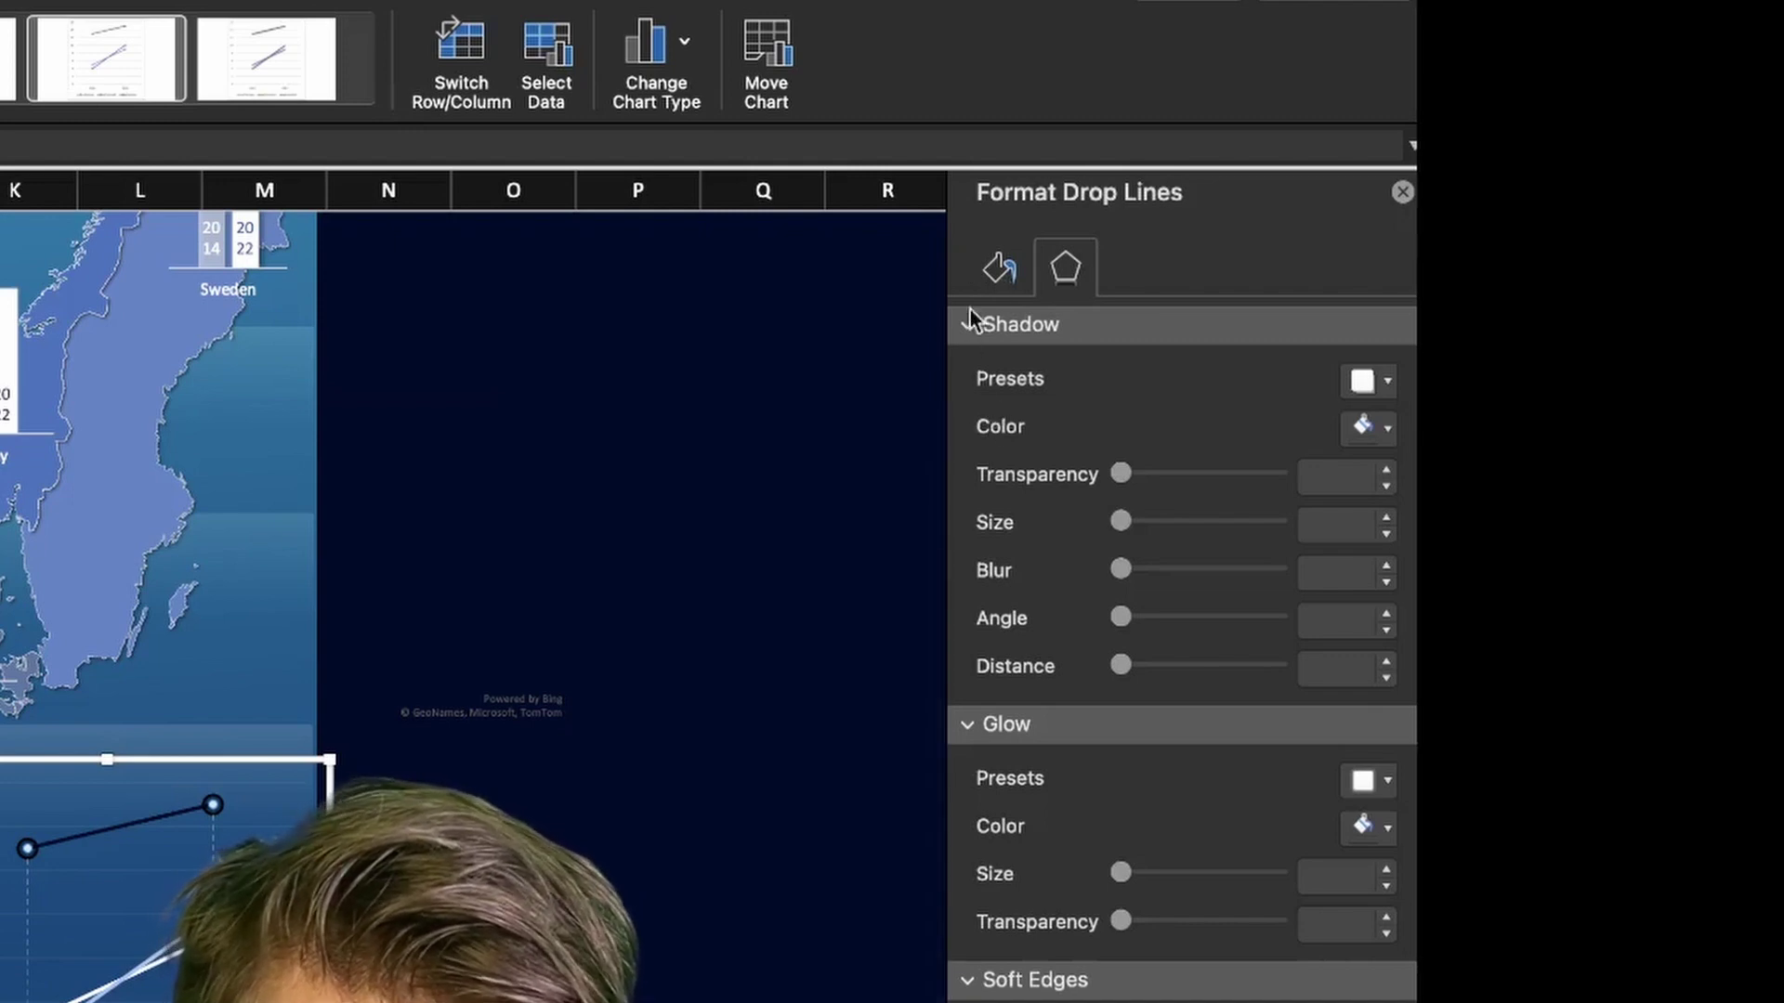
# Format the drop lines as a dashed, white linear gradient line at 65% transparency and 0.75 pt width
pyautogui.click(999, 274)
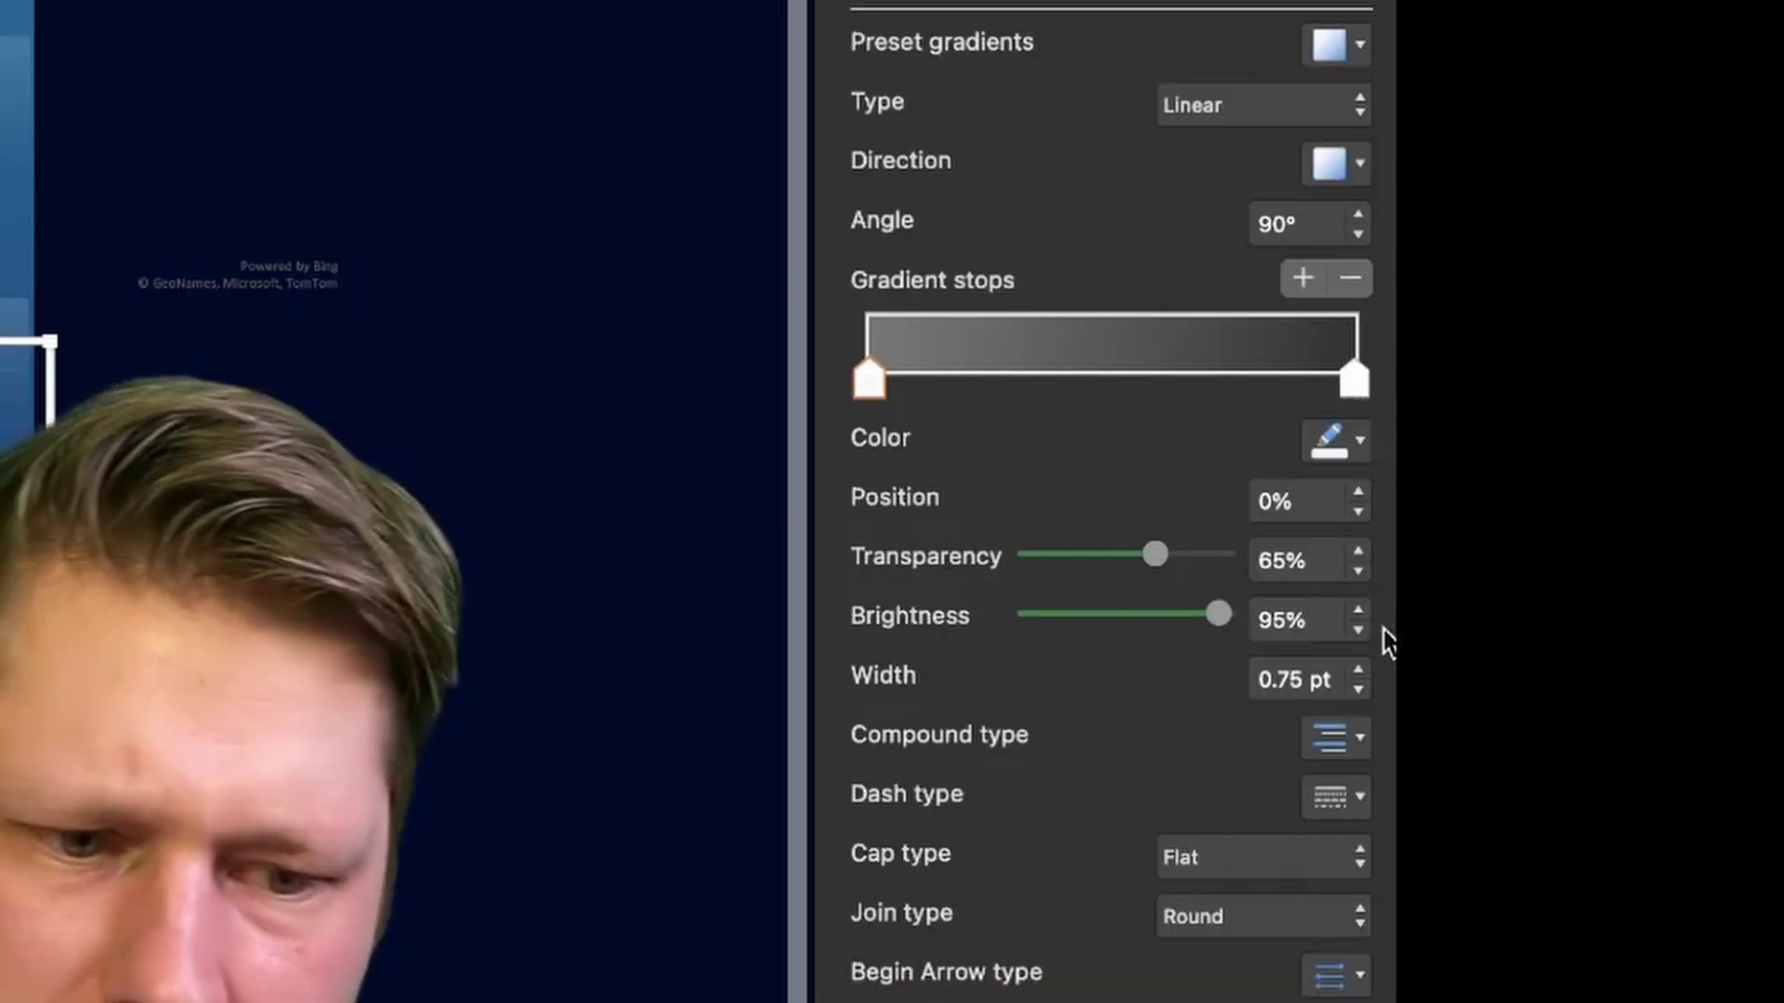
pyautogui.click(1331, 794)
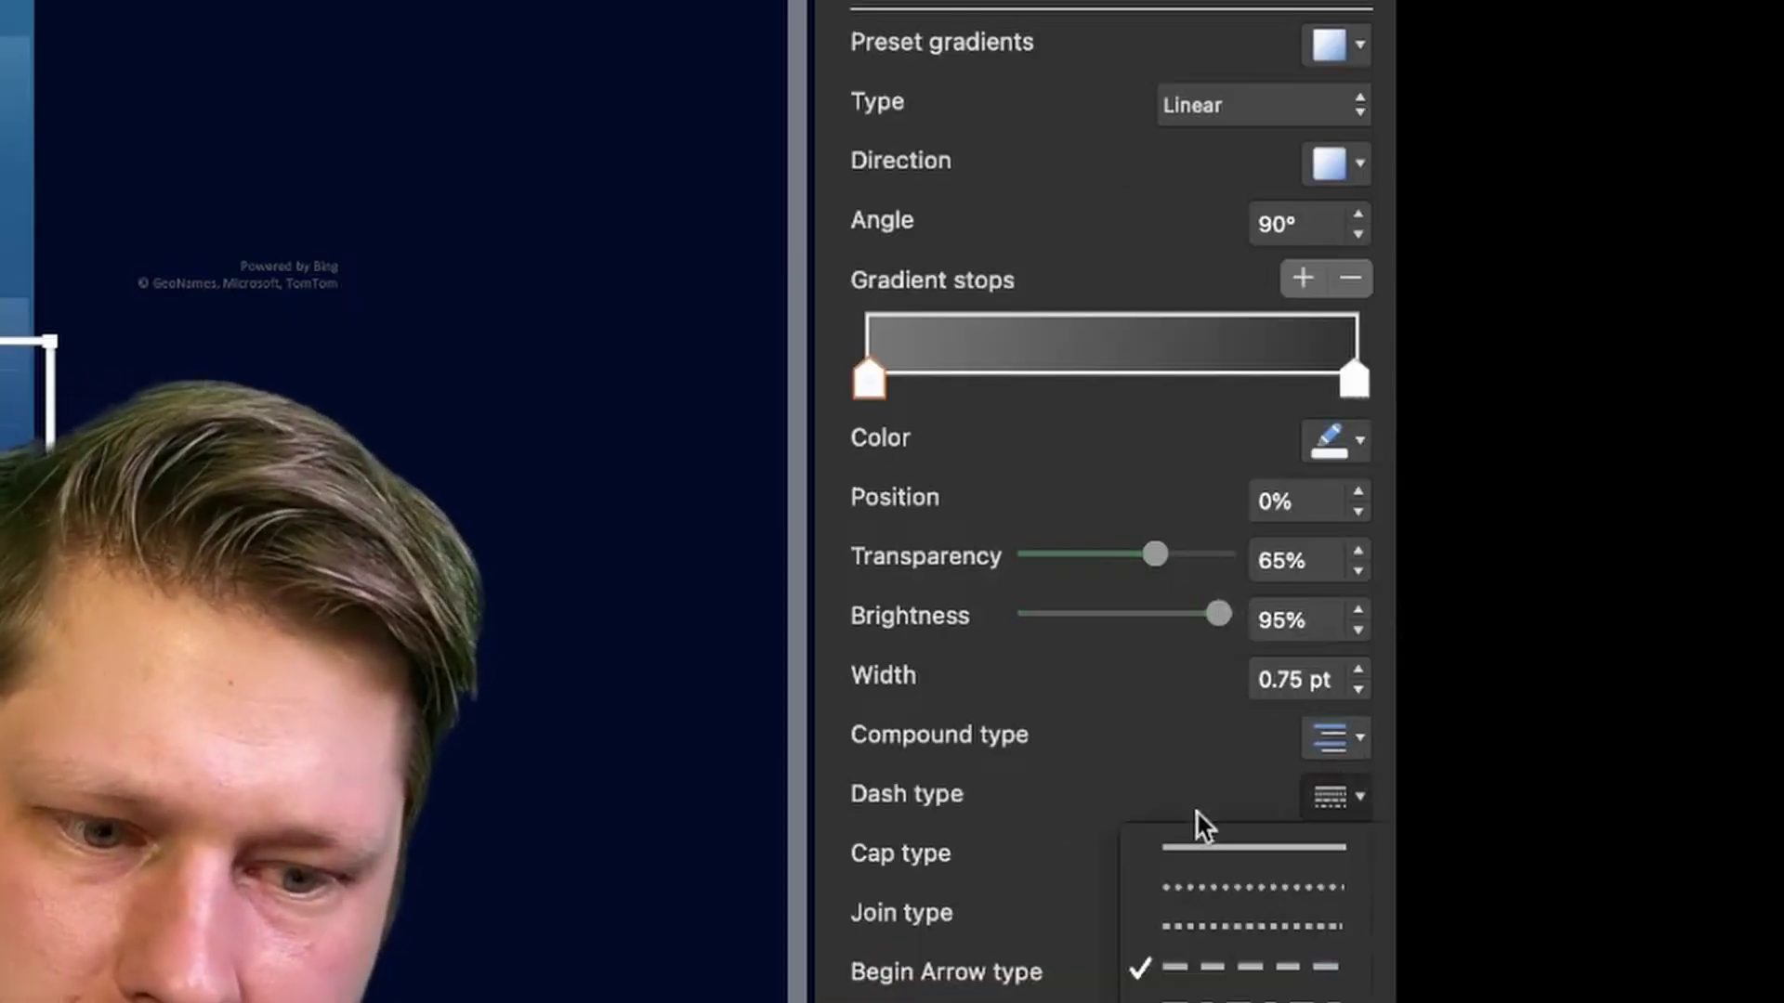
pyautogui.click(1091, 822)
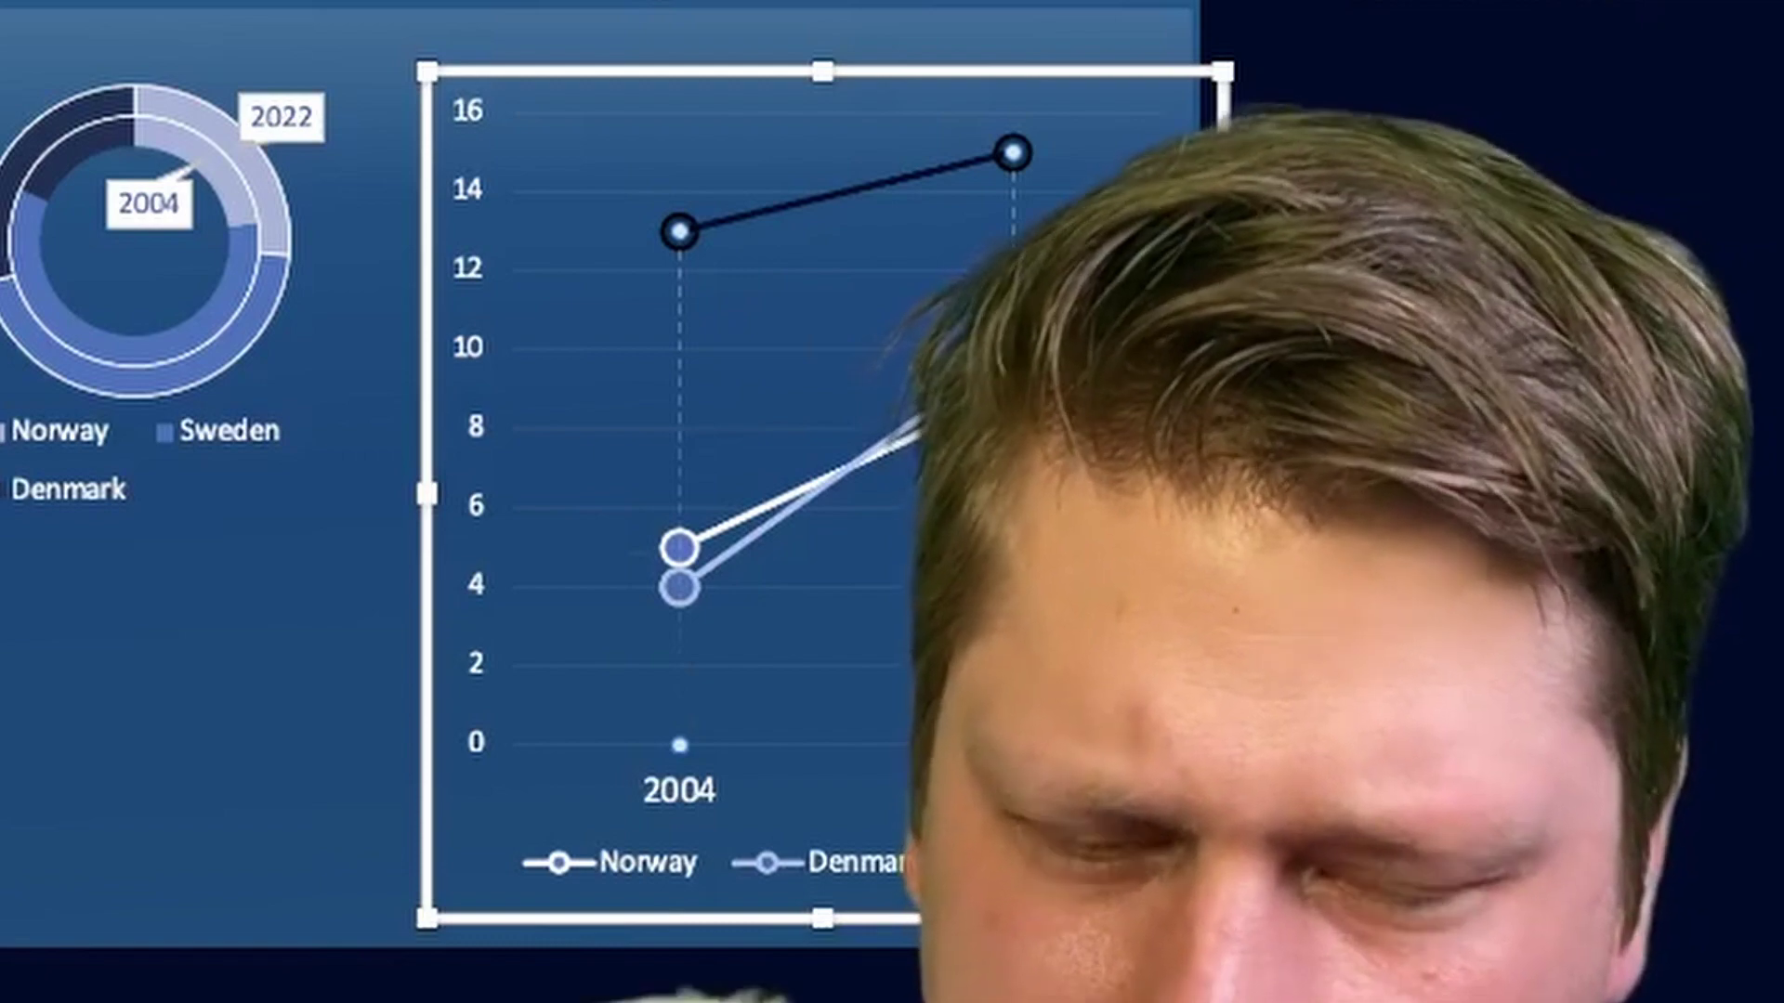
pyautogui.press('Escape')
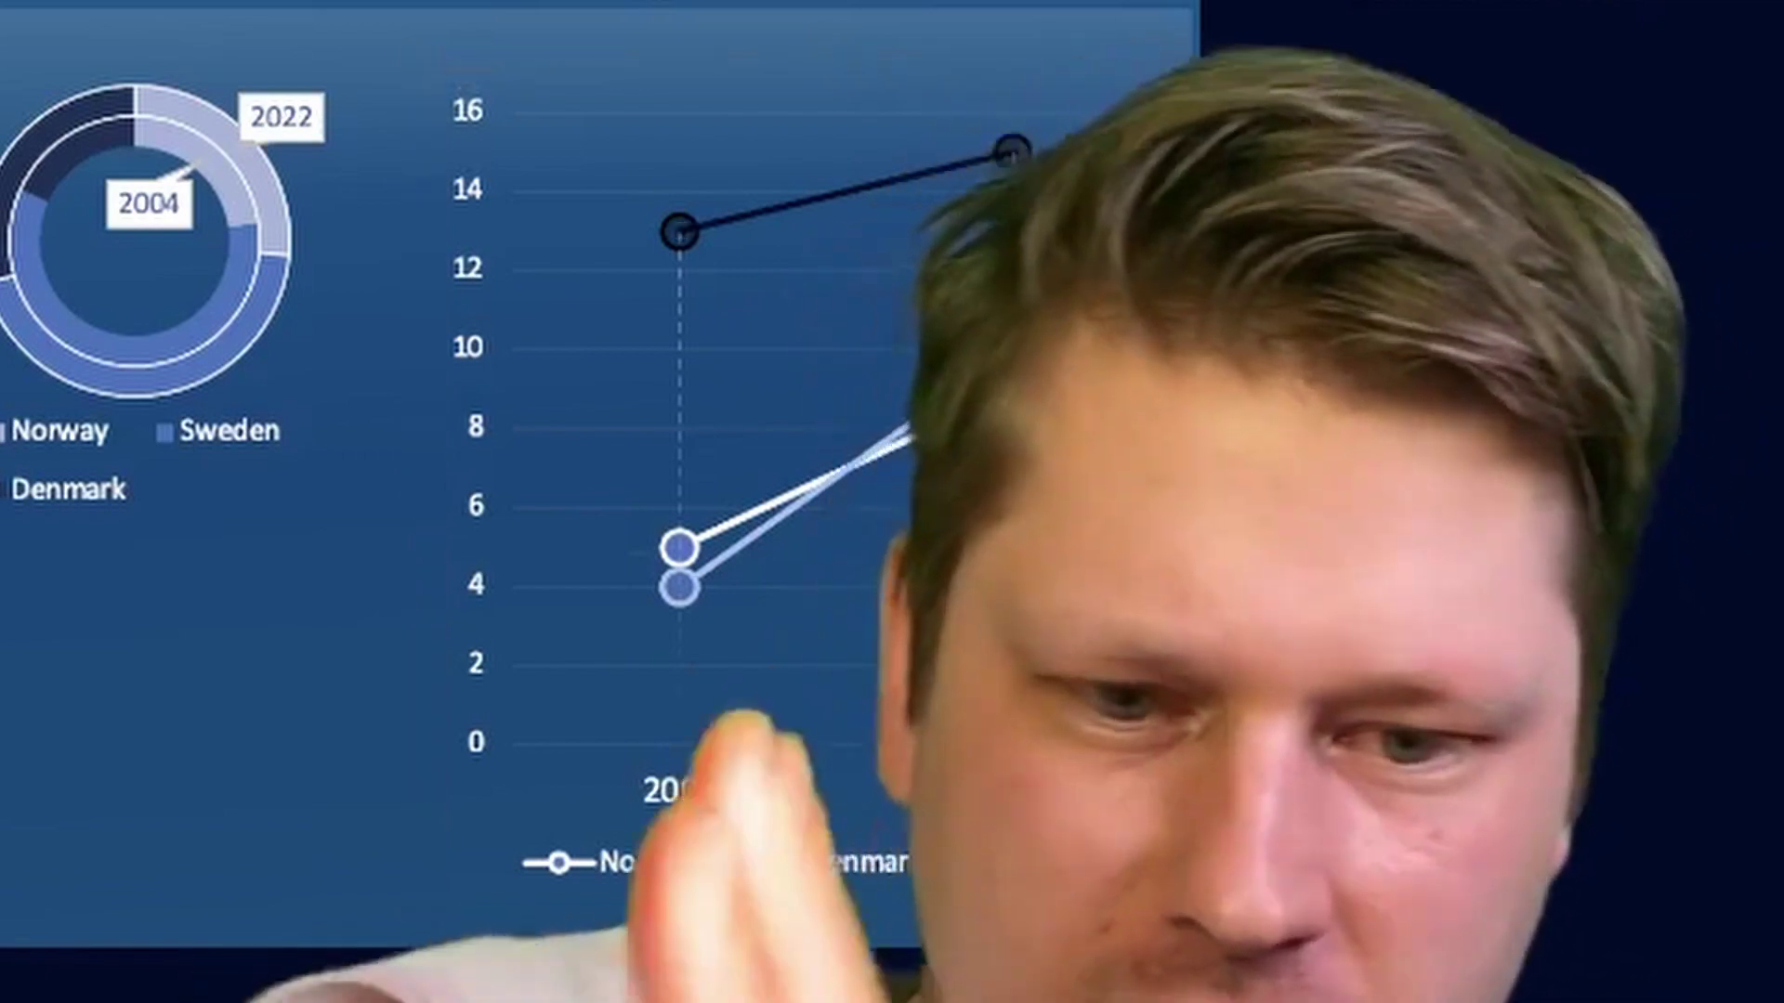